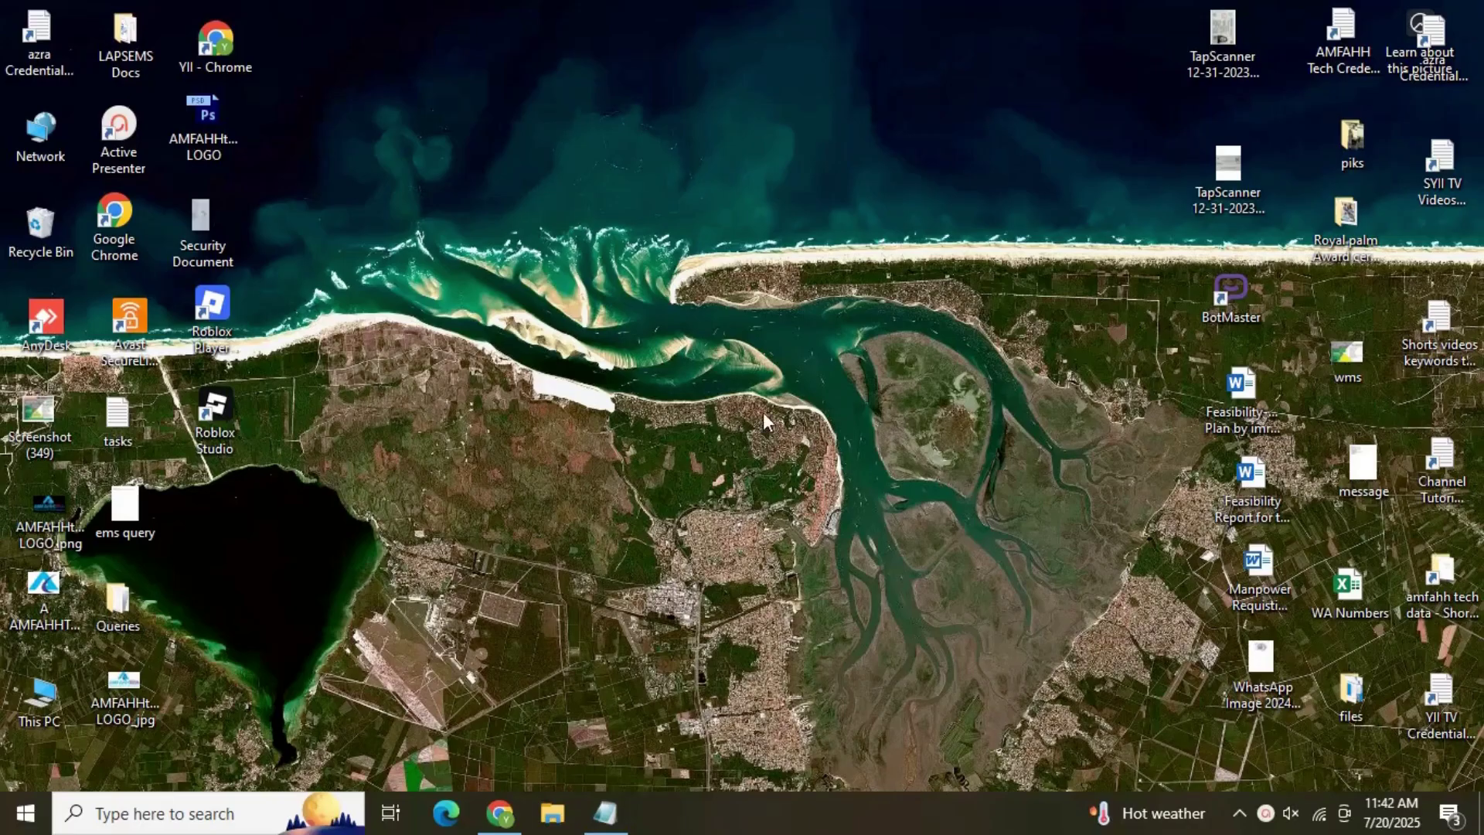
# Bring Facebook to the front and choose Create > Page from the Menu grid
pyautogui.click(490, 828)
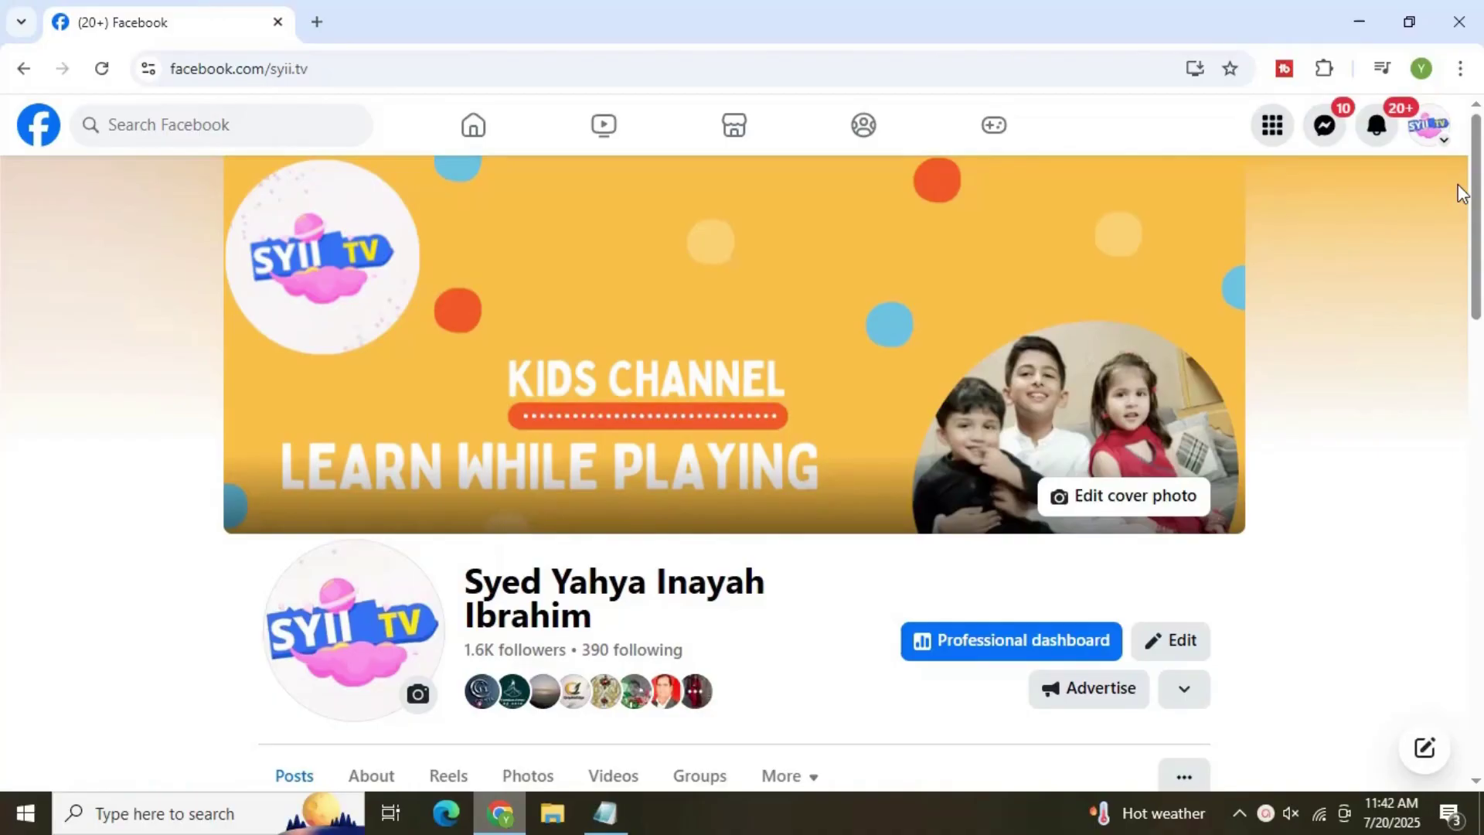
pyautogui.click(1279, 139)
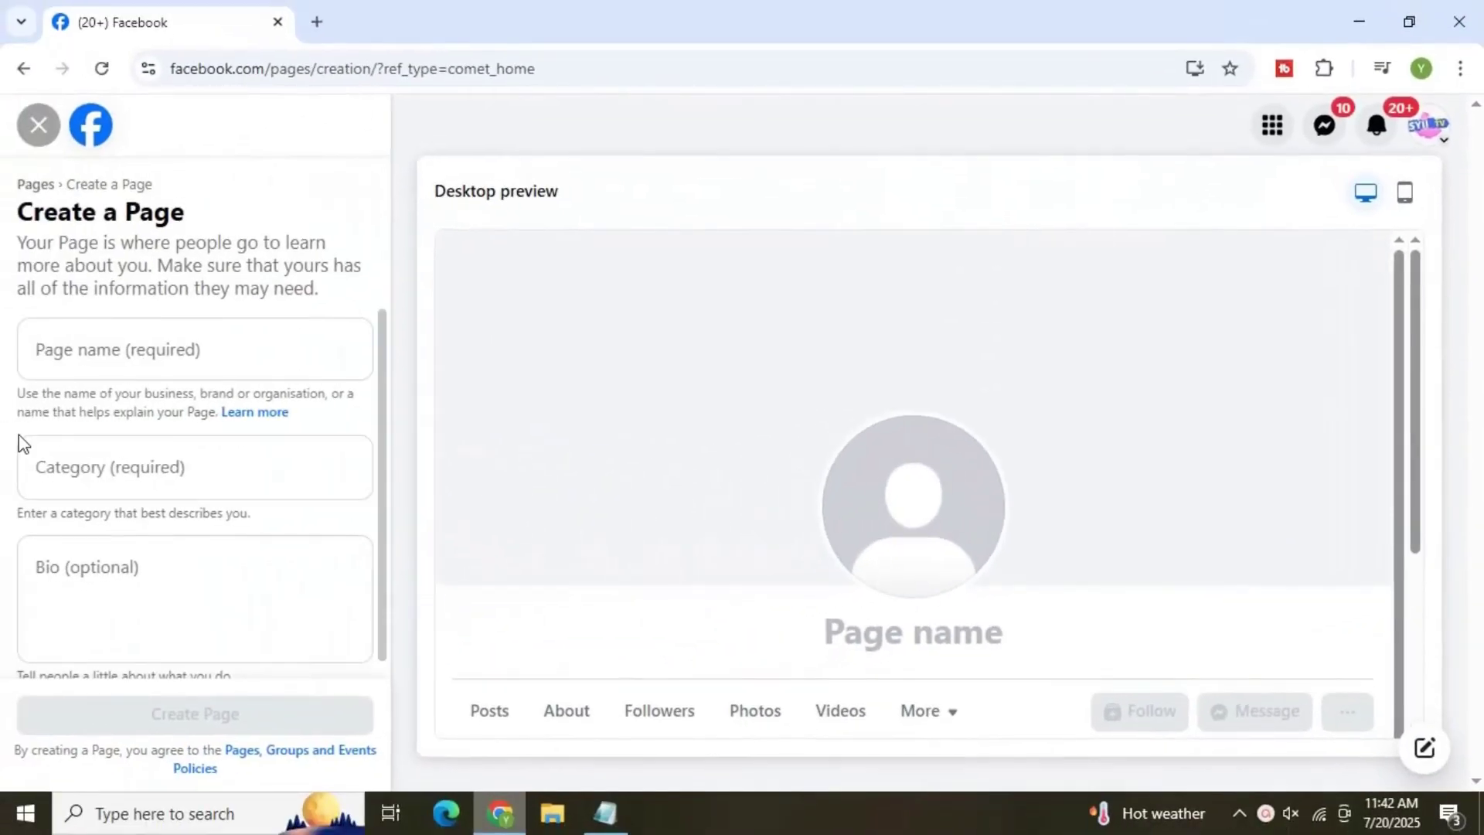
# Name the Page 'Syii TV' with categories Just for fun, Fan Page and Local service
pyautogui.click(50, 368)
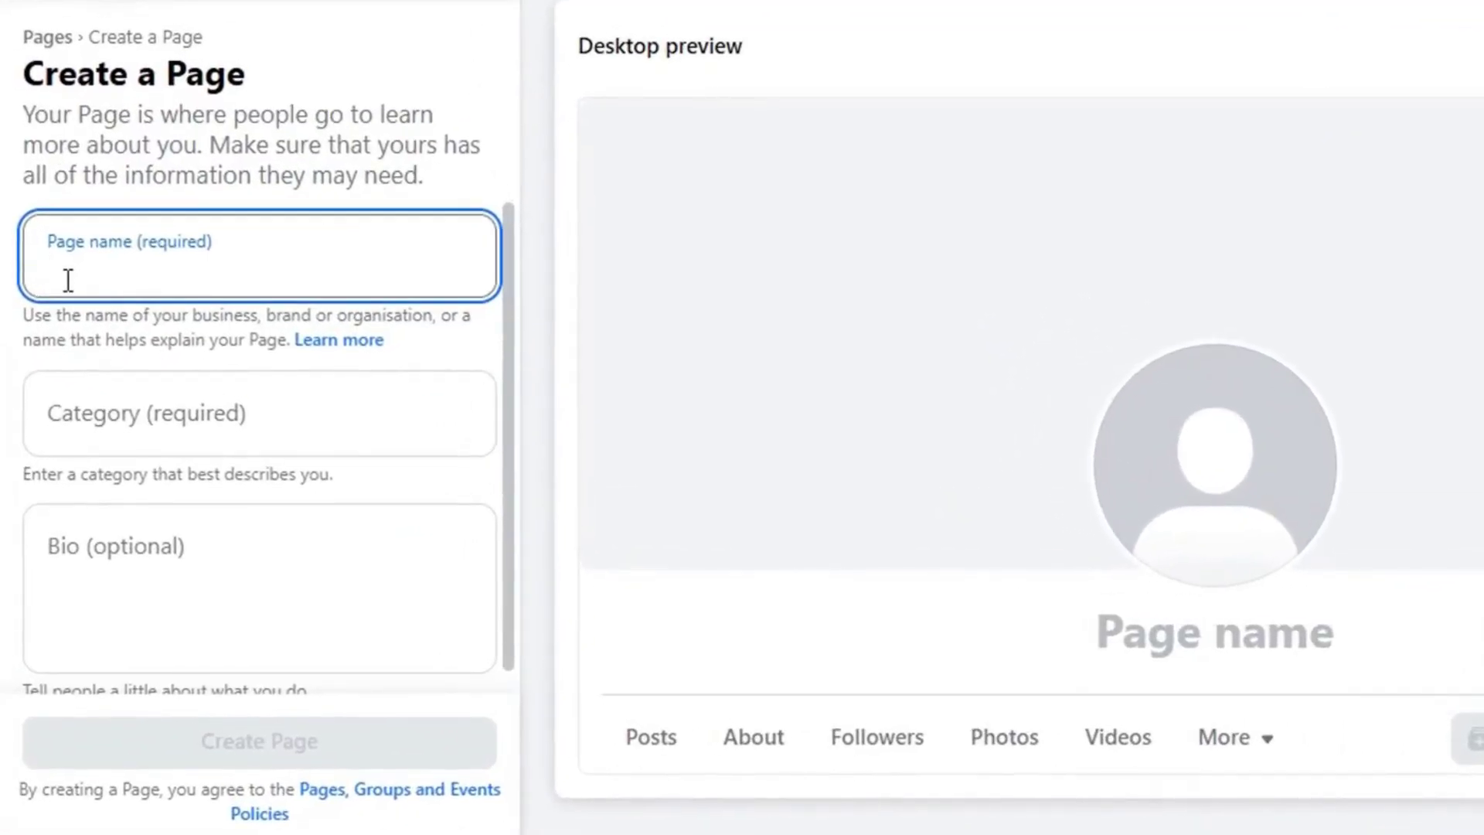
pyautogui.write('S')
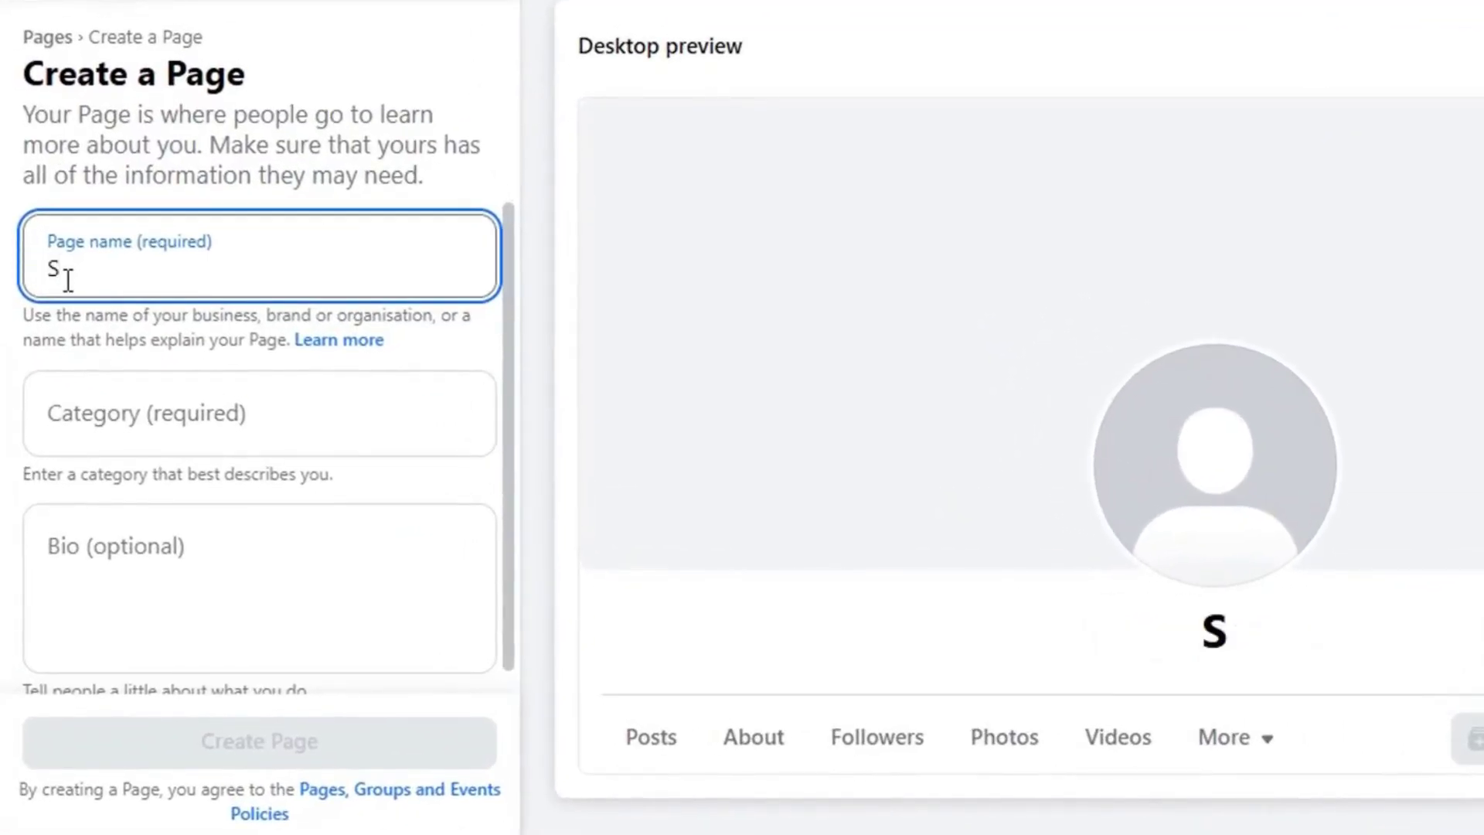
pyautogui.write('yii')
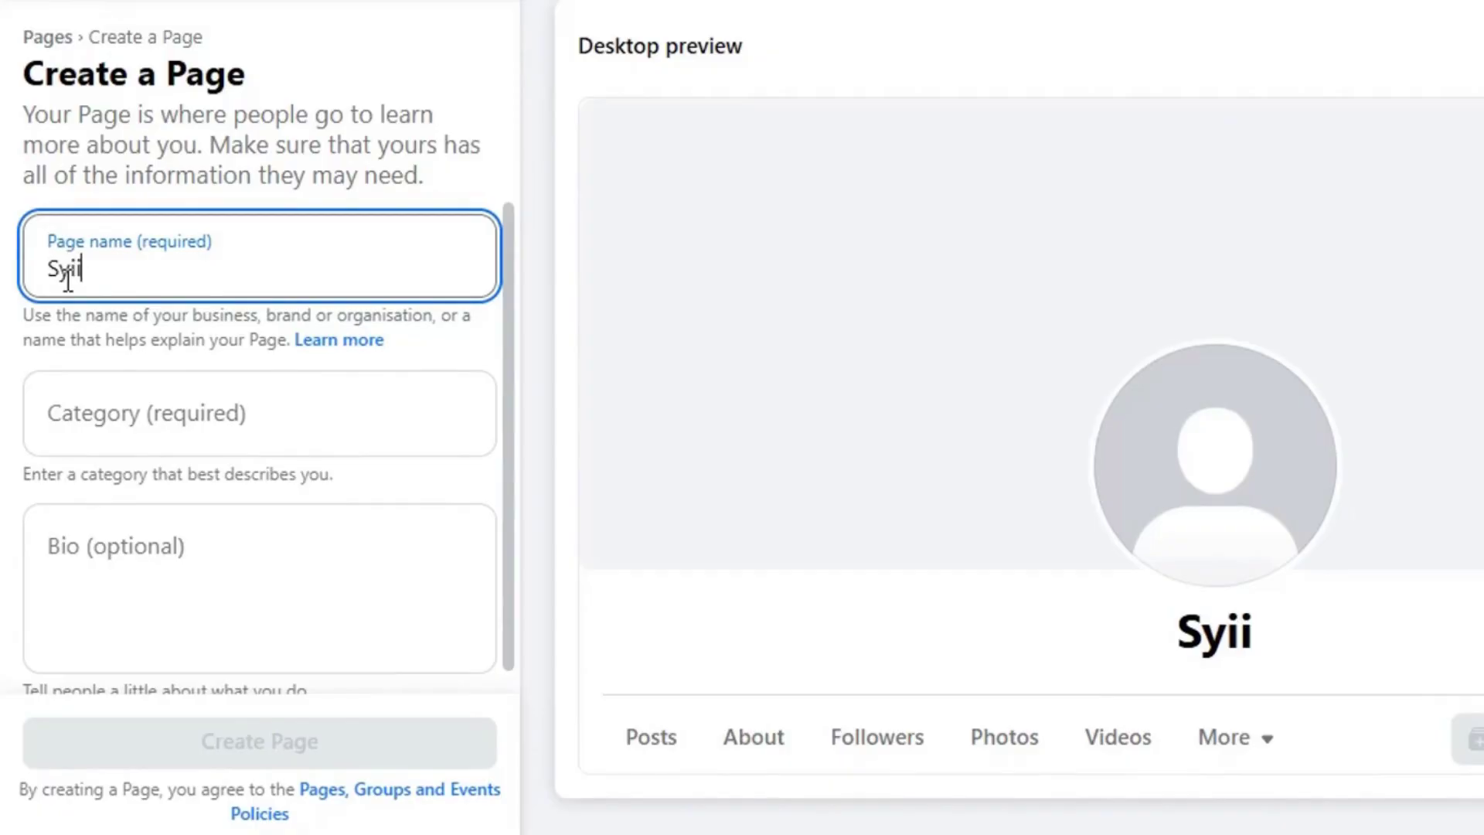
pyautogui.write(' TV')
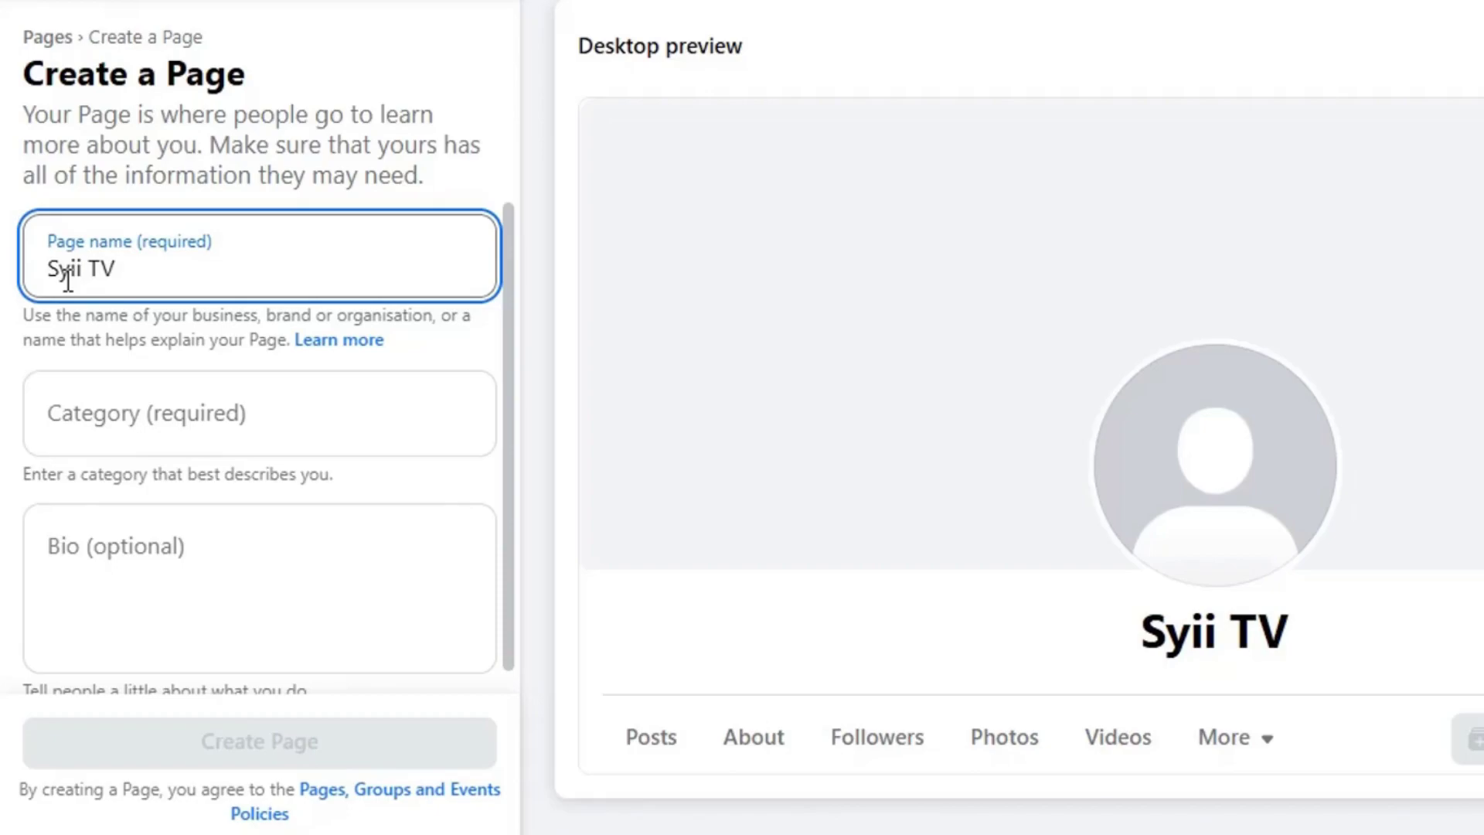
pyautogui.click(236, 412)
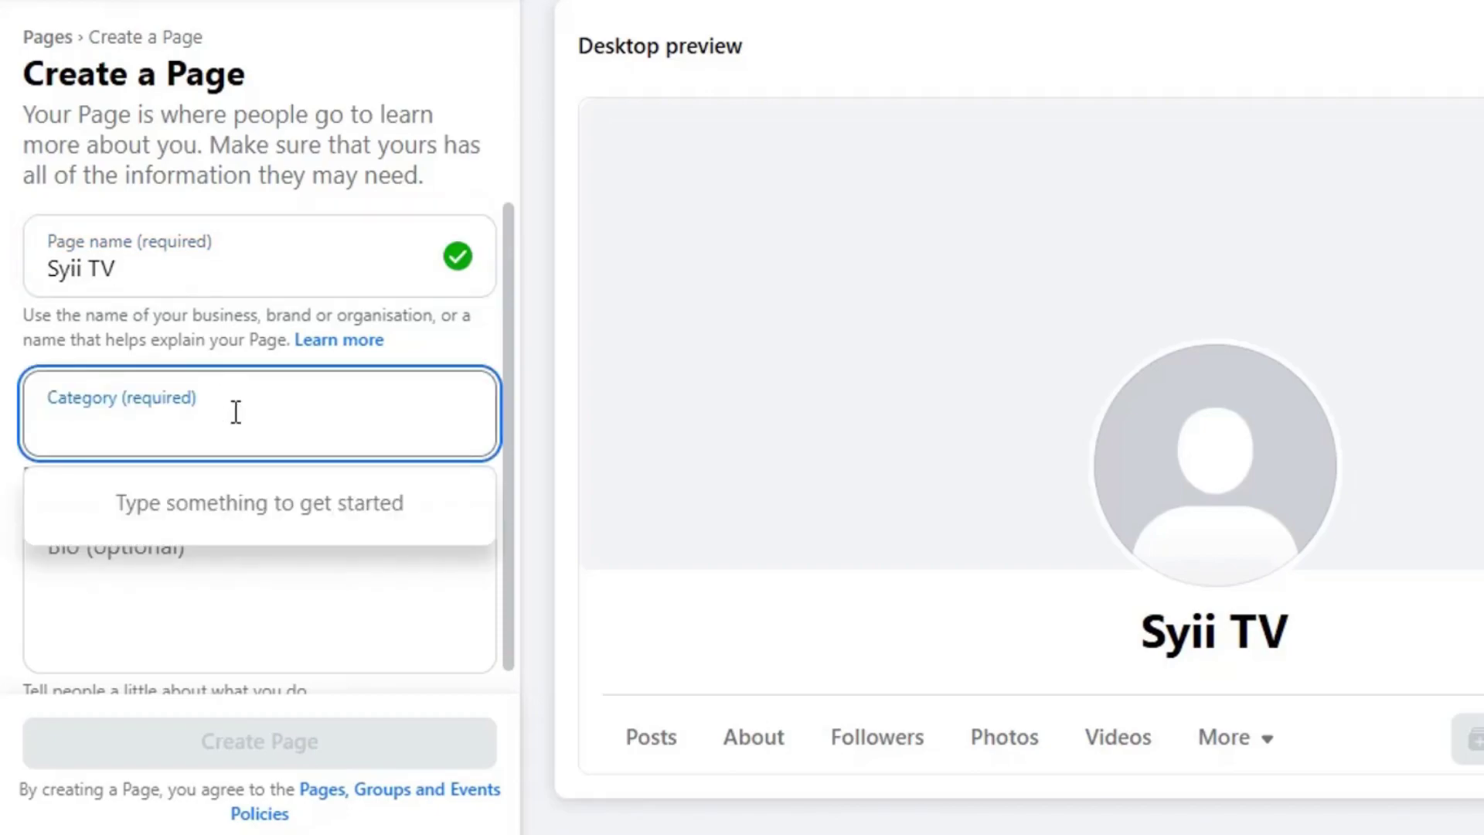
pyautogui.write('fun')
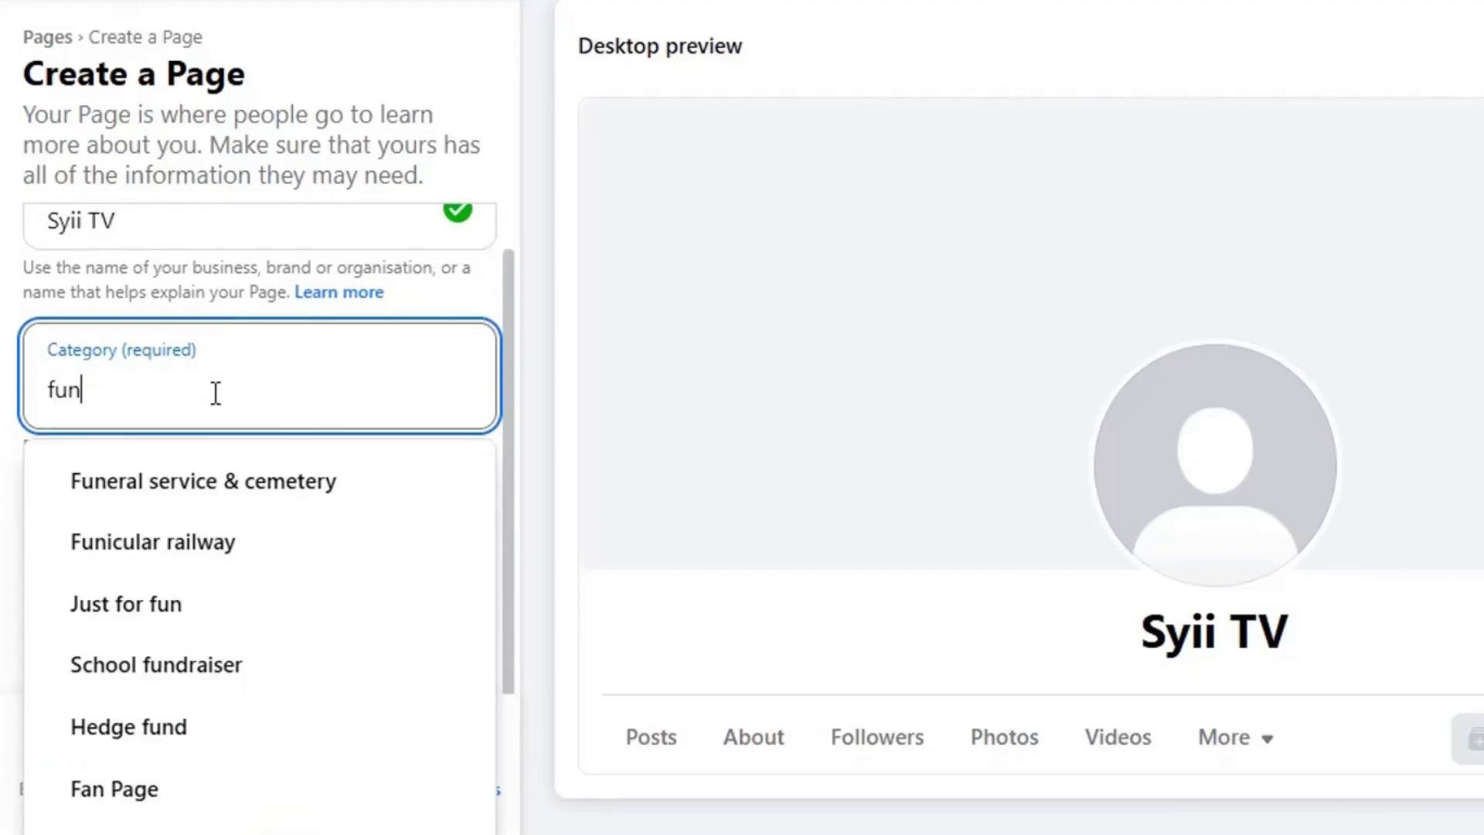
pyautogui.press('Down')
pyautogui.press('Down')
pyautogui.press('Down')
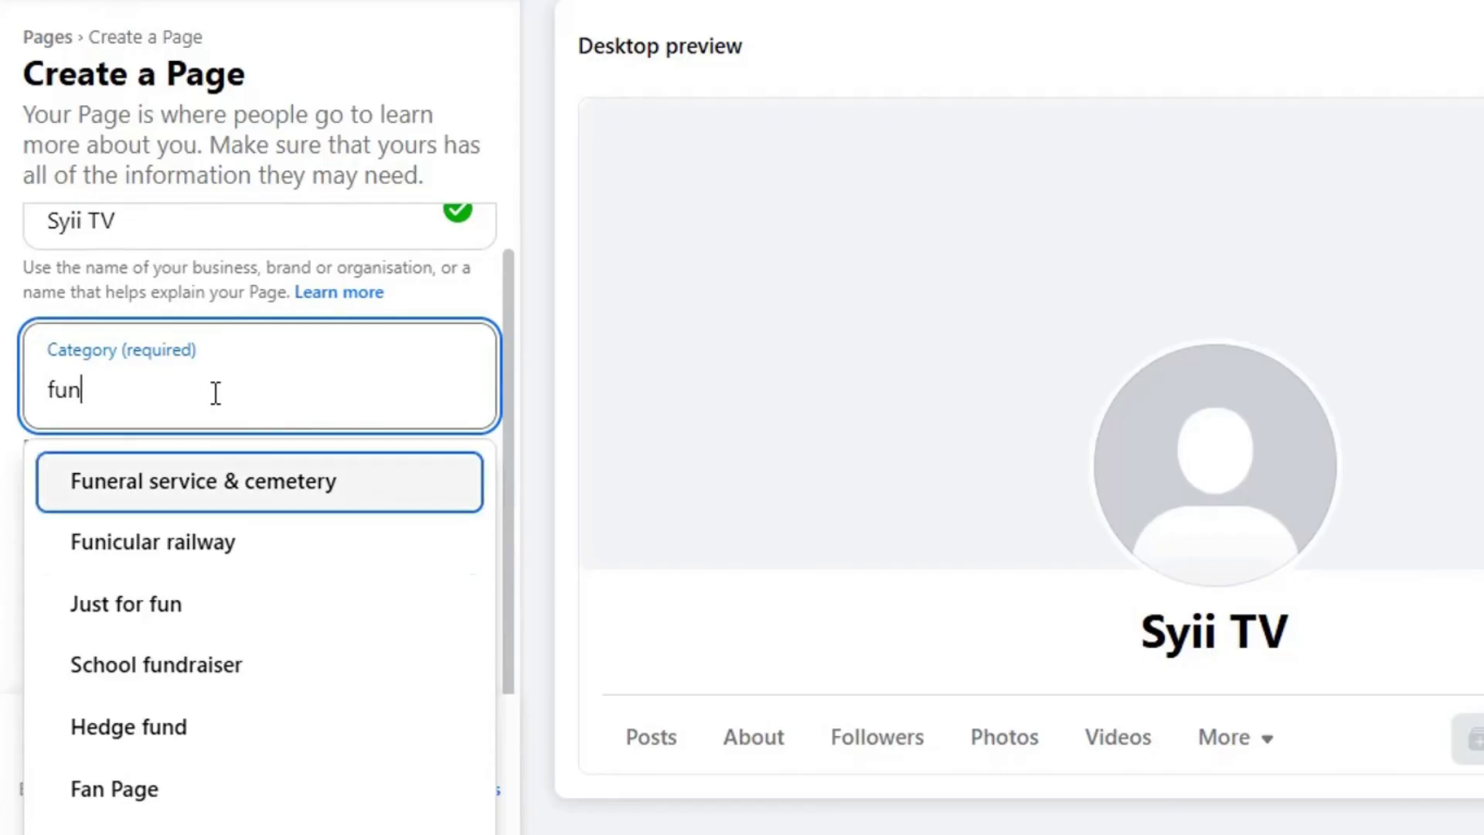
pyautogui.press('Return')
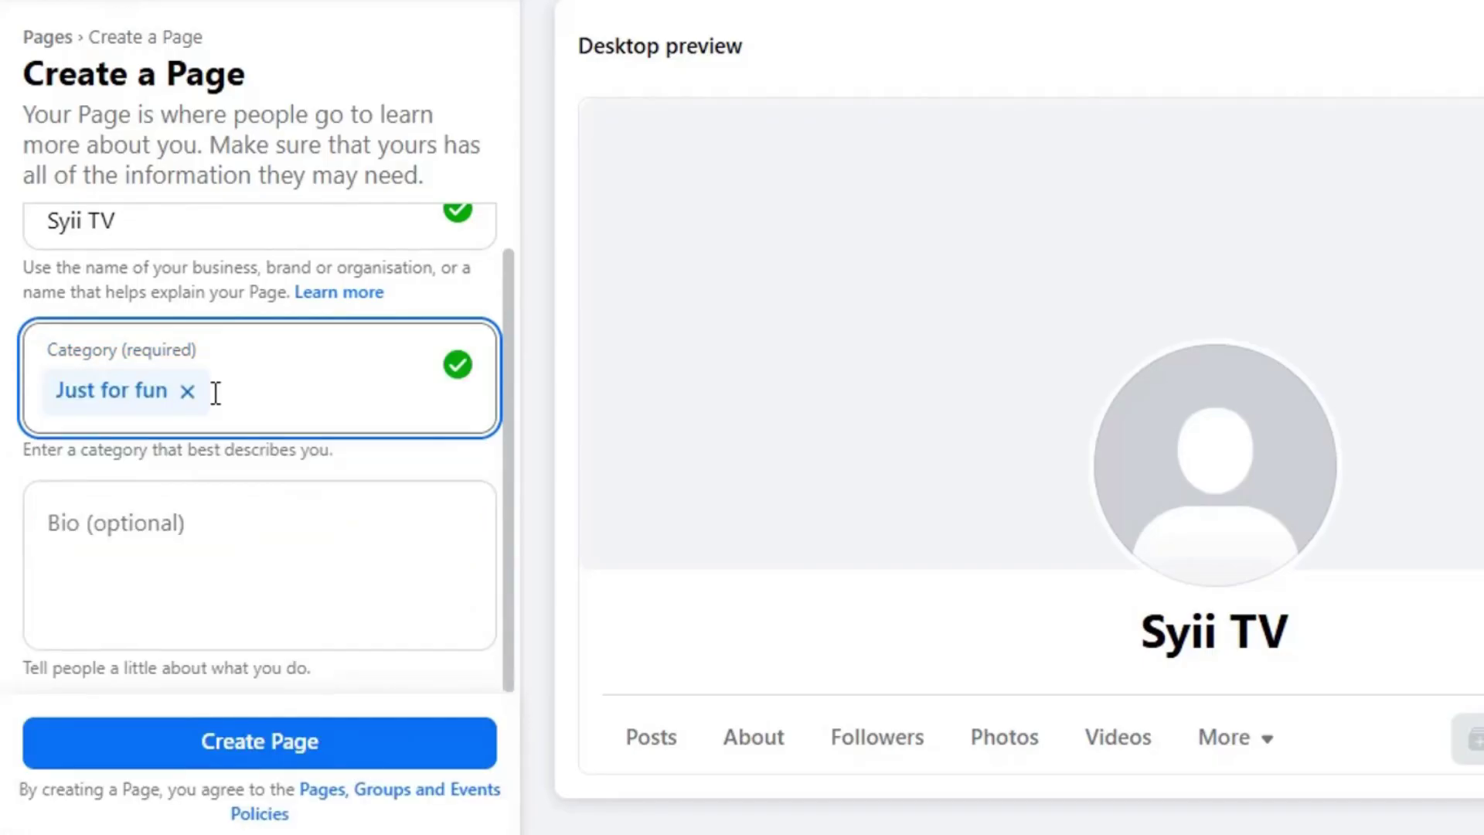
pyautogui.write('fan')
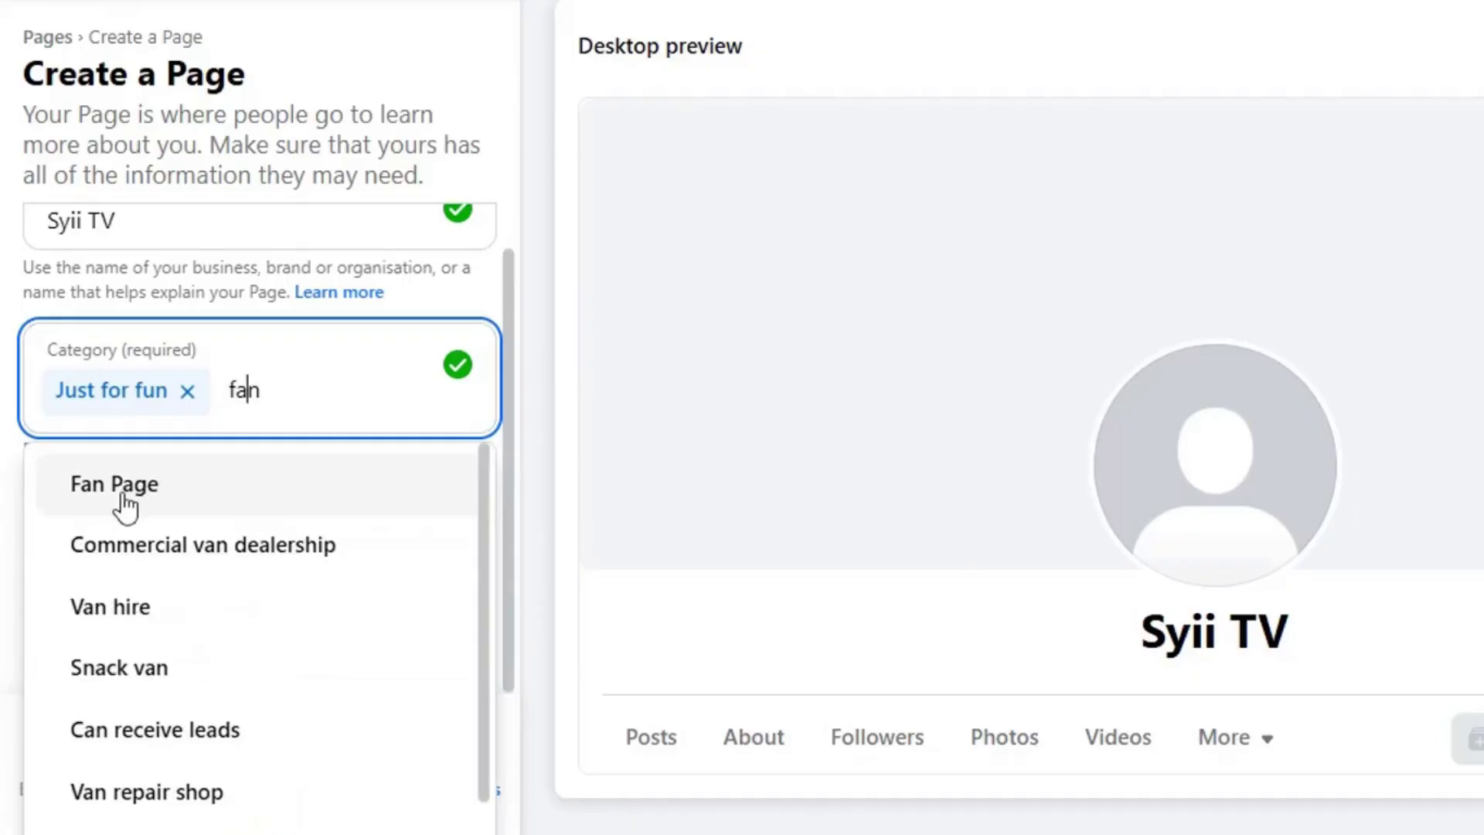
pyautogui.click(119, 487)
pyautogui.click(155, 464)
pyautogui.write('y')
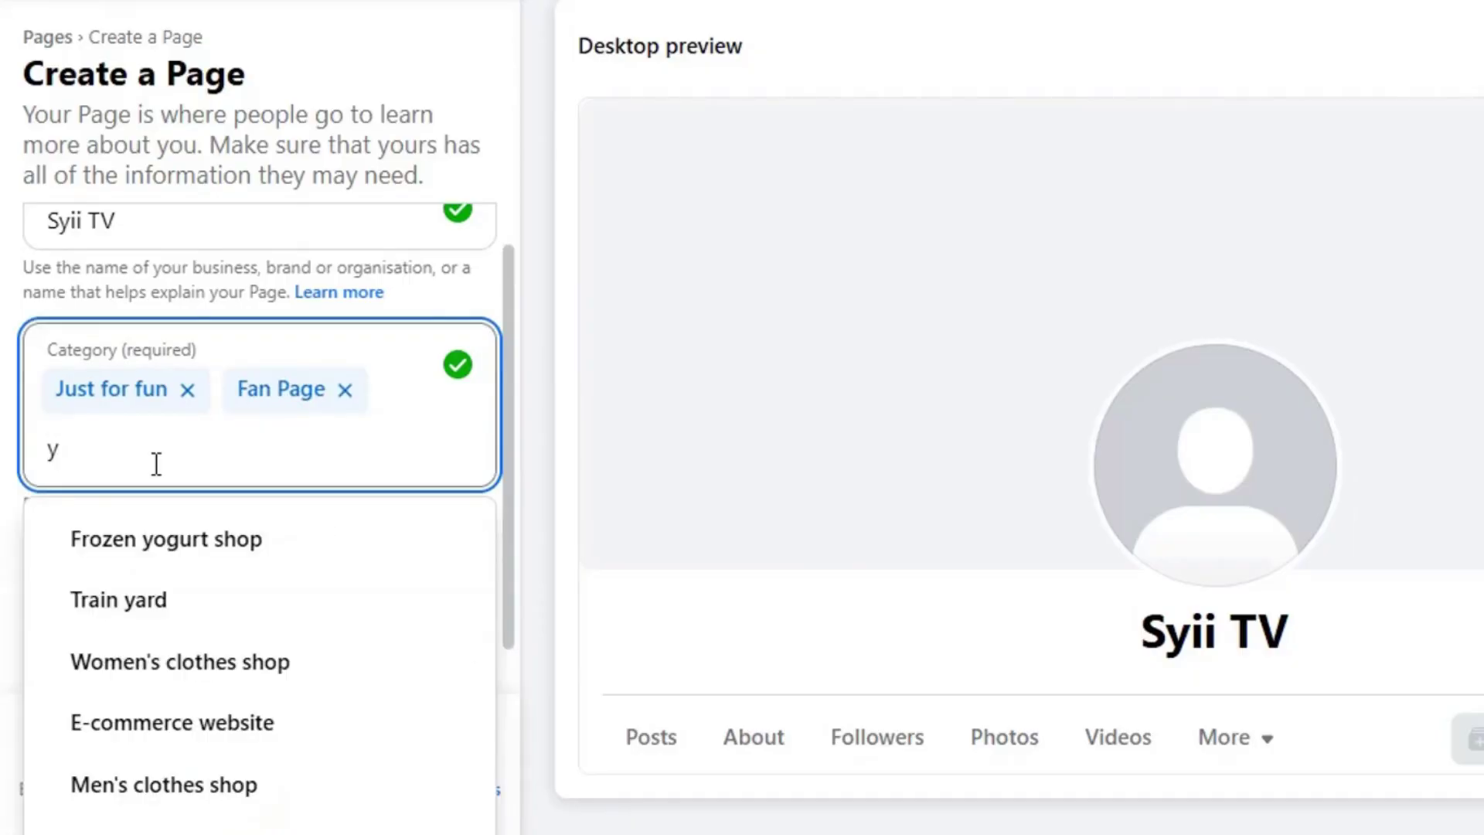
pyautogui.write('out')
pyautogui.press('Down')
pyautogui.press('Down')
pyautogui.press('Down')
pyautogui.press('Down')
pyautogui.press('Down')
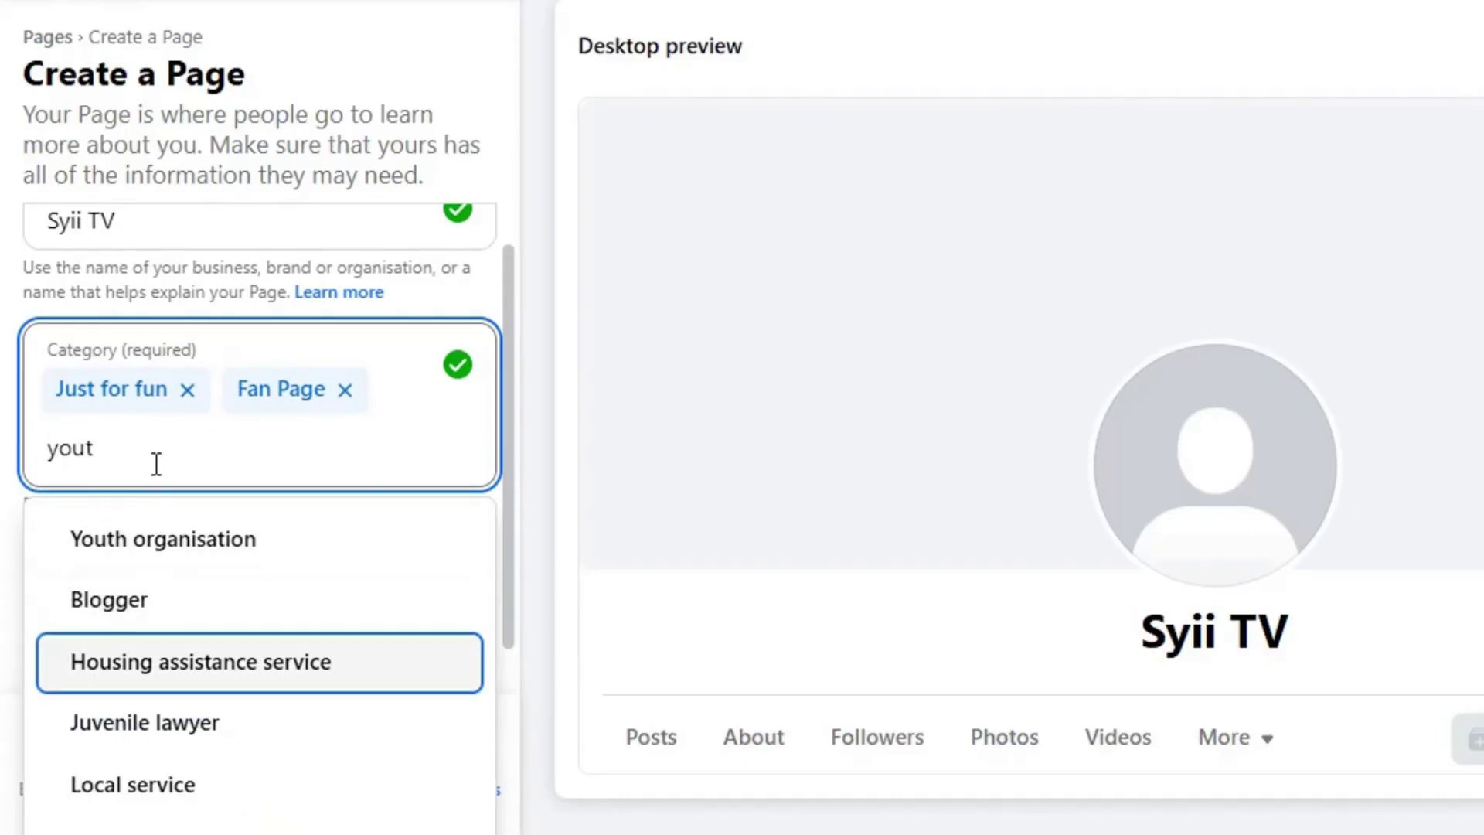
pyautogui.press('Return')
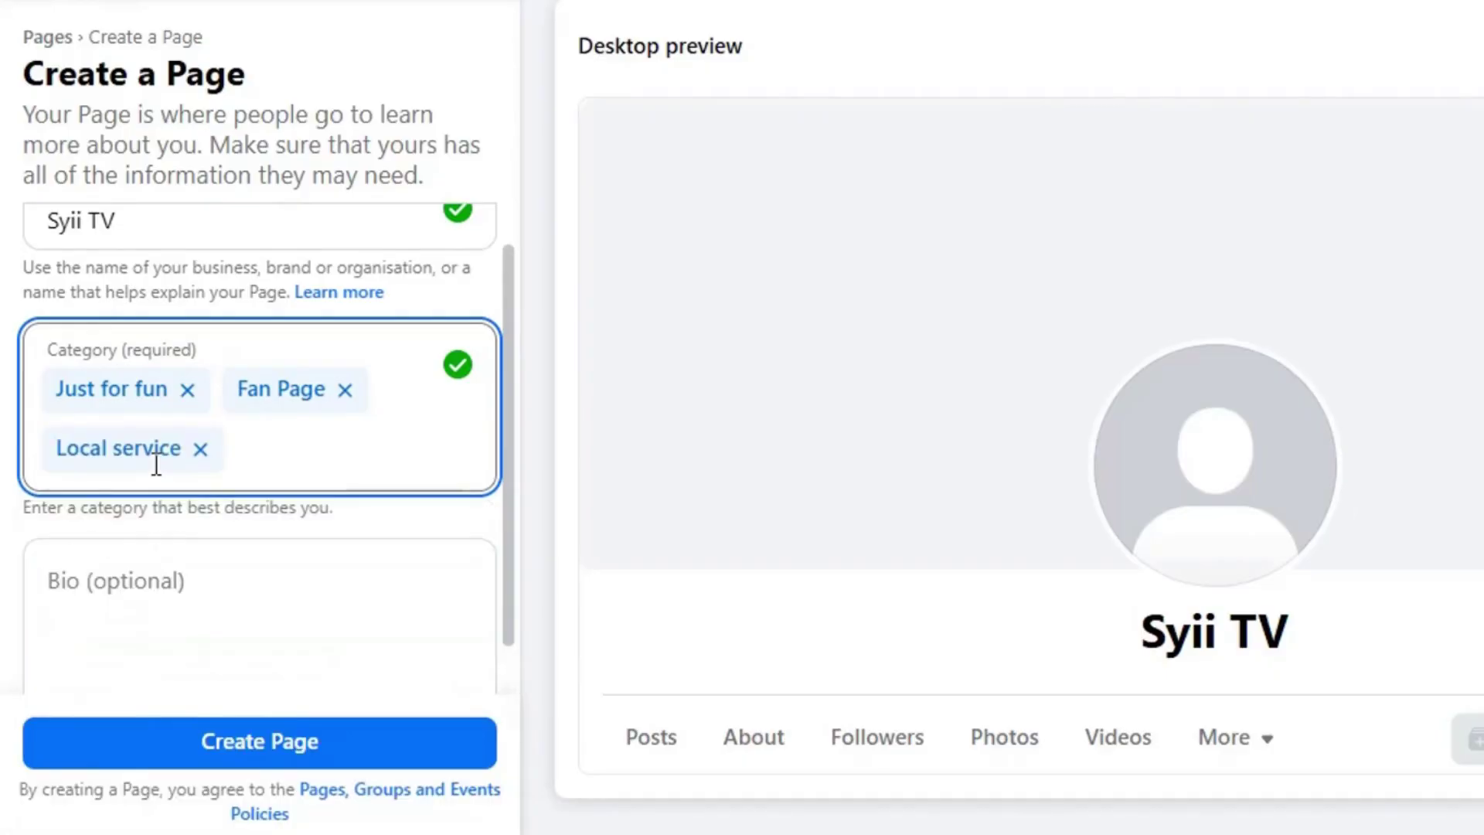
# Paste the prepared channel description into the Bio field
pyautogui.click(313, 599)
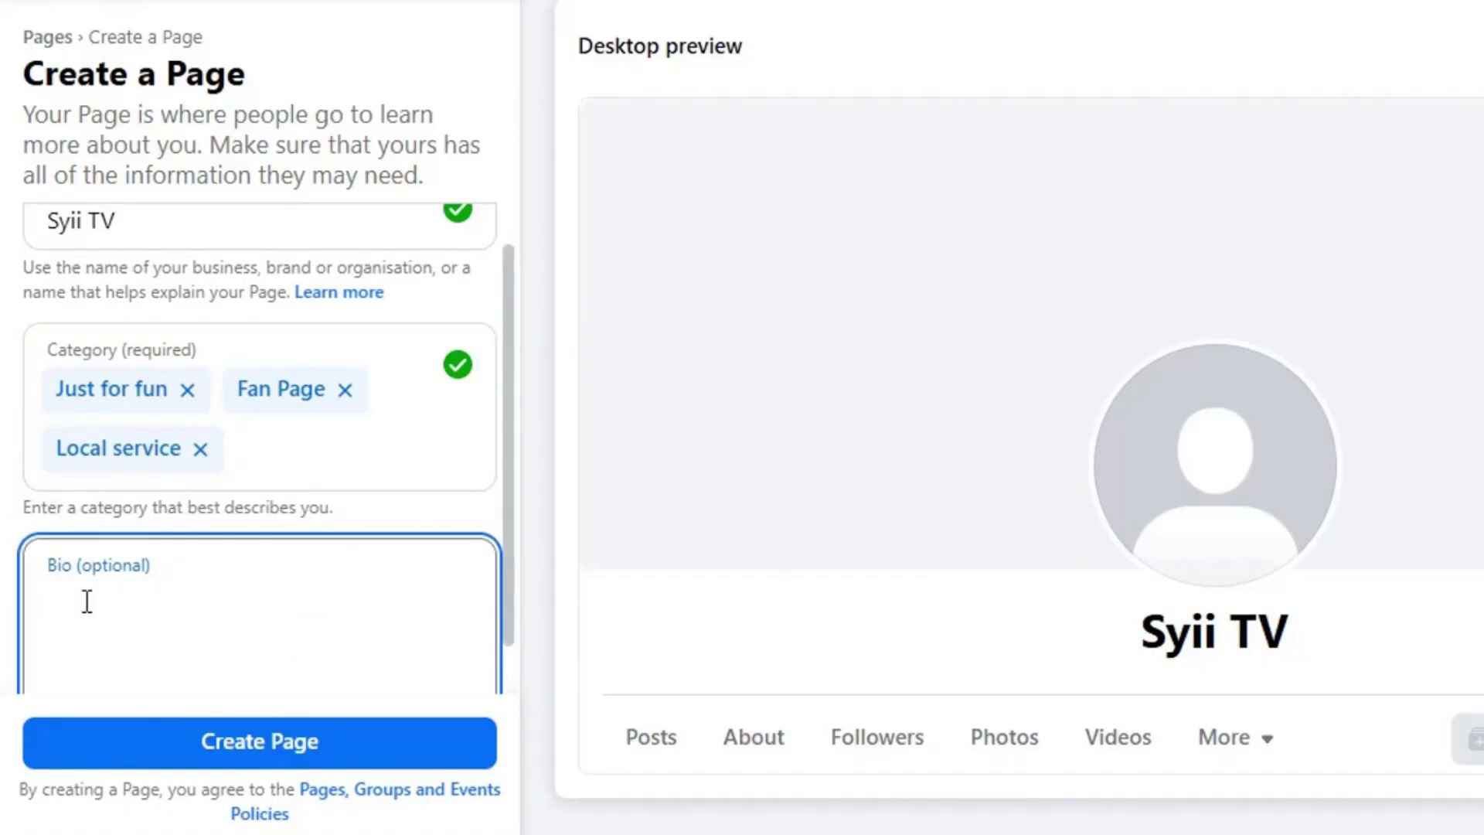
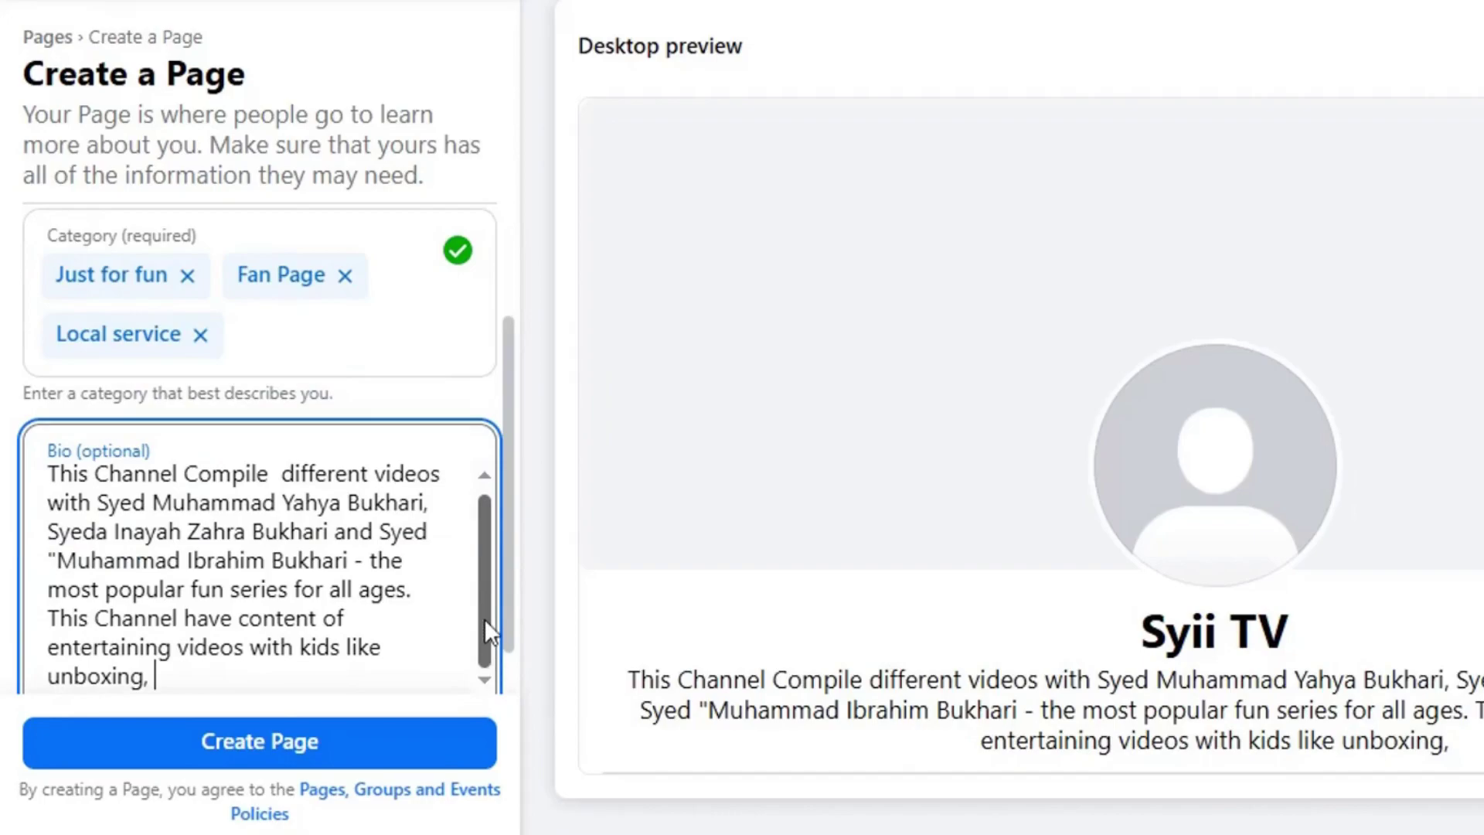
pyautogui.moveTo(484, 619); pyautogui.dragTo(484, 576)
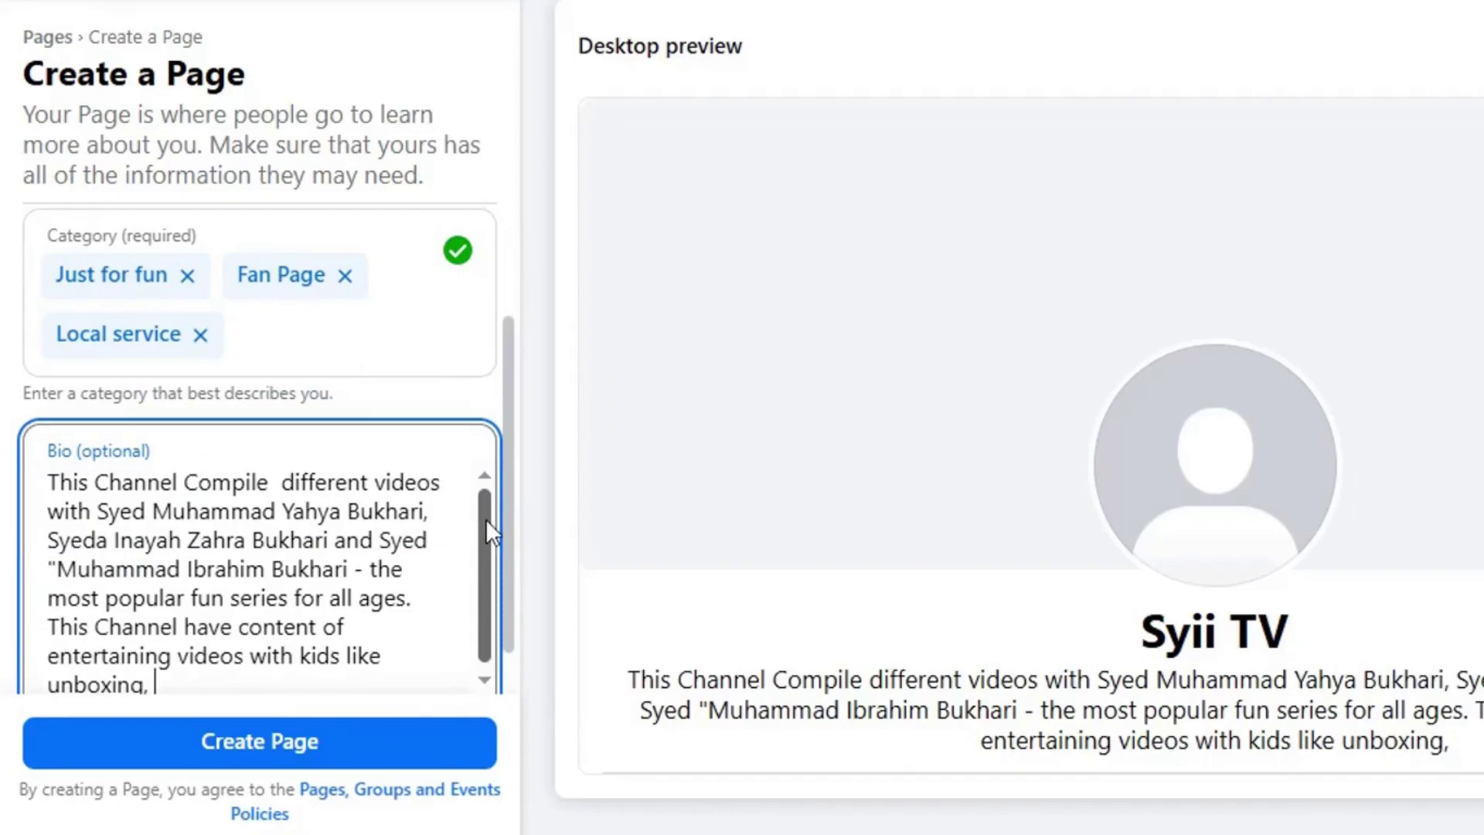
# Create the Syii TV Page and add the YouTube channel address as its website
pyautogui.click(341, 757)
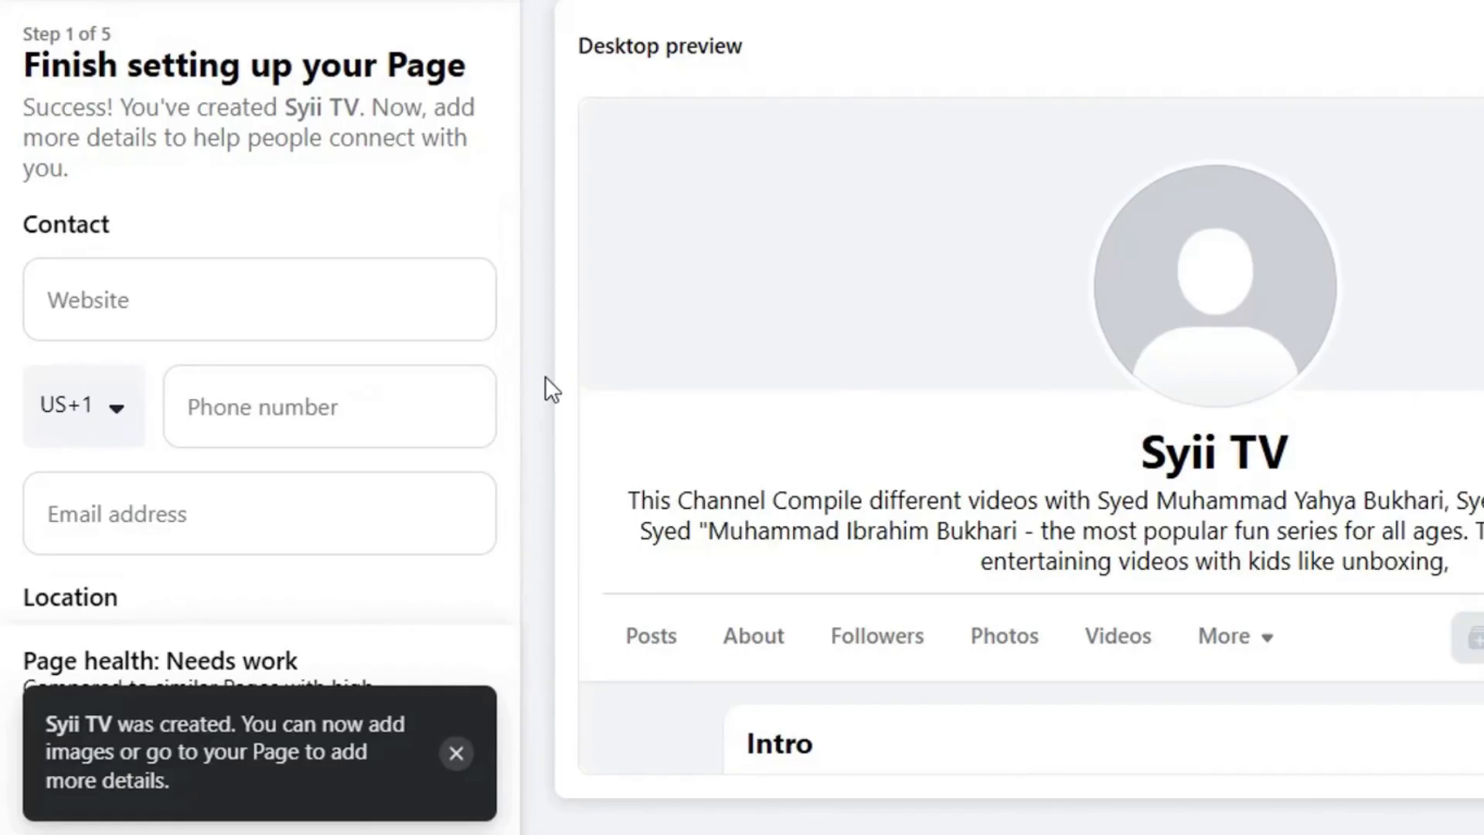
pyautogui.click(141, 288)
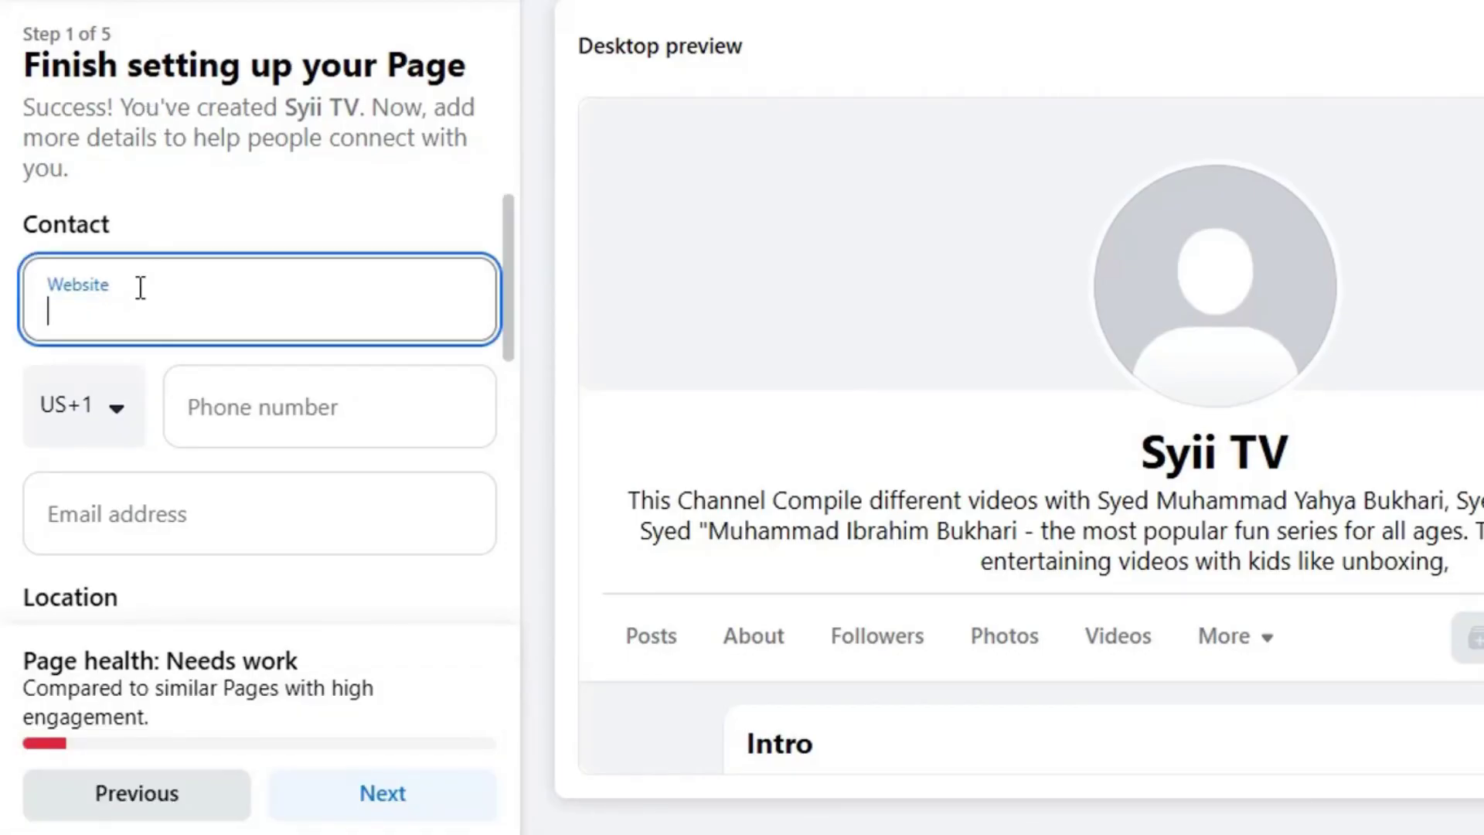
pyautogui.click(167, 192)
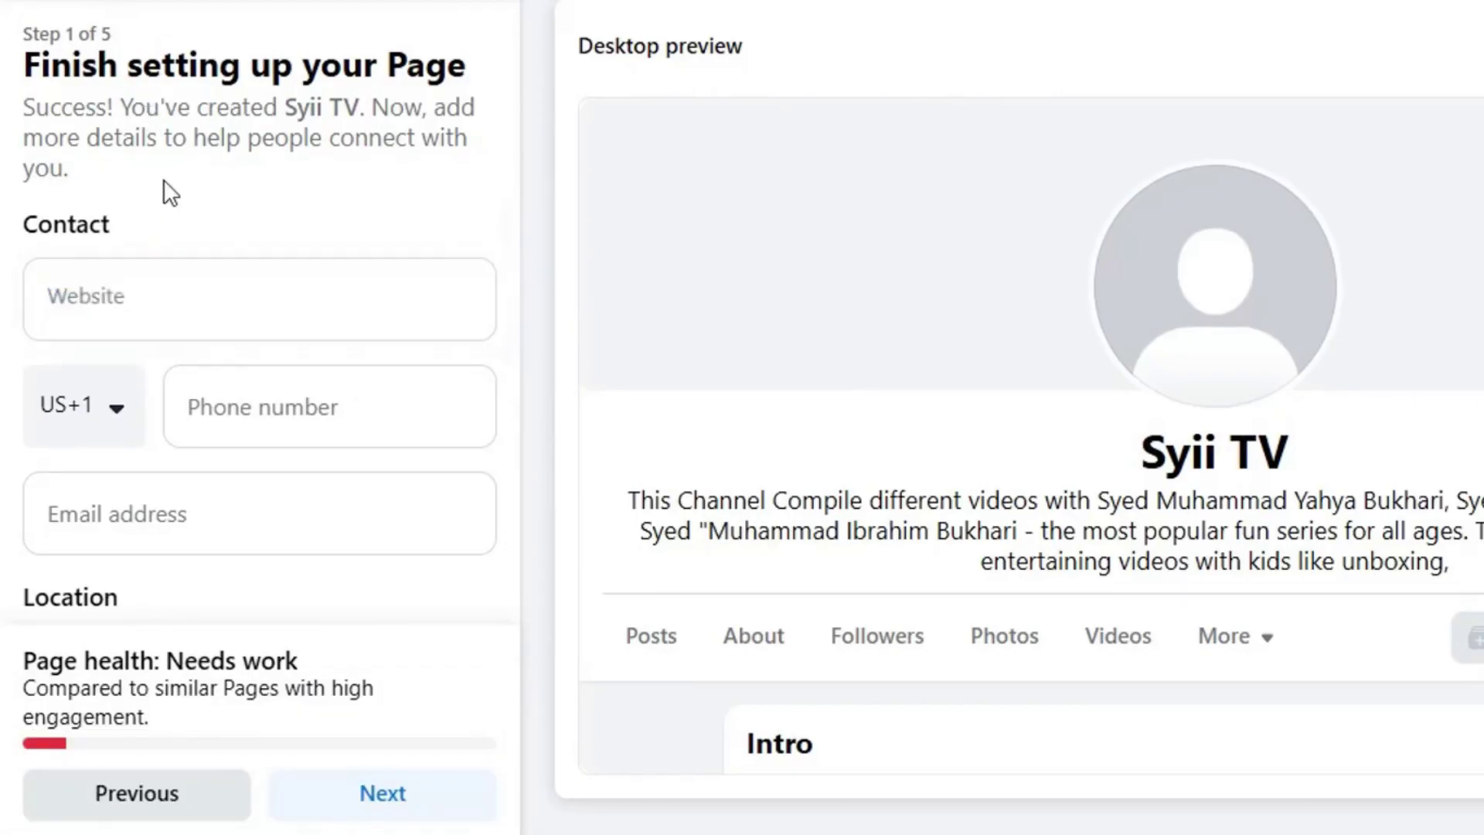
pyautogui.click(212, 301)
pyautogui.write('https://www.youtube.com/@syiitv')
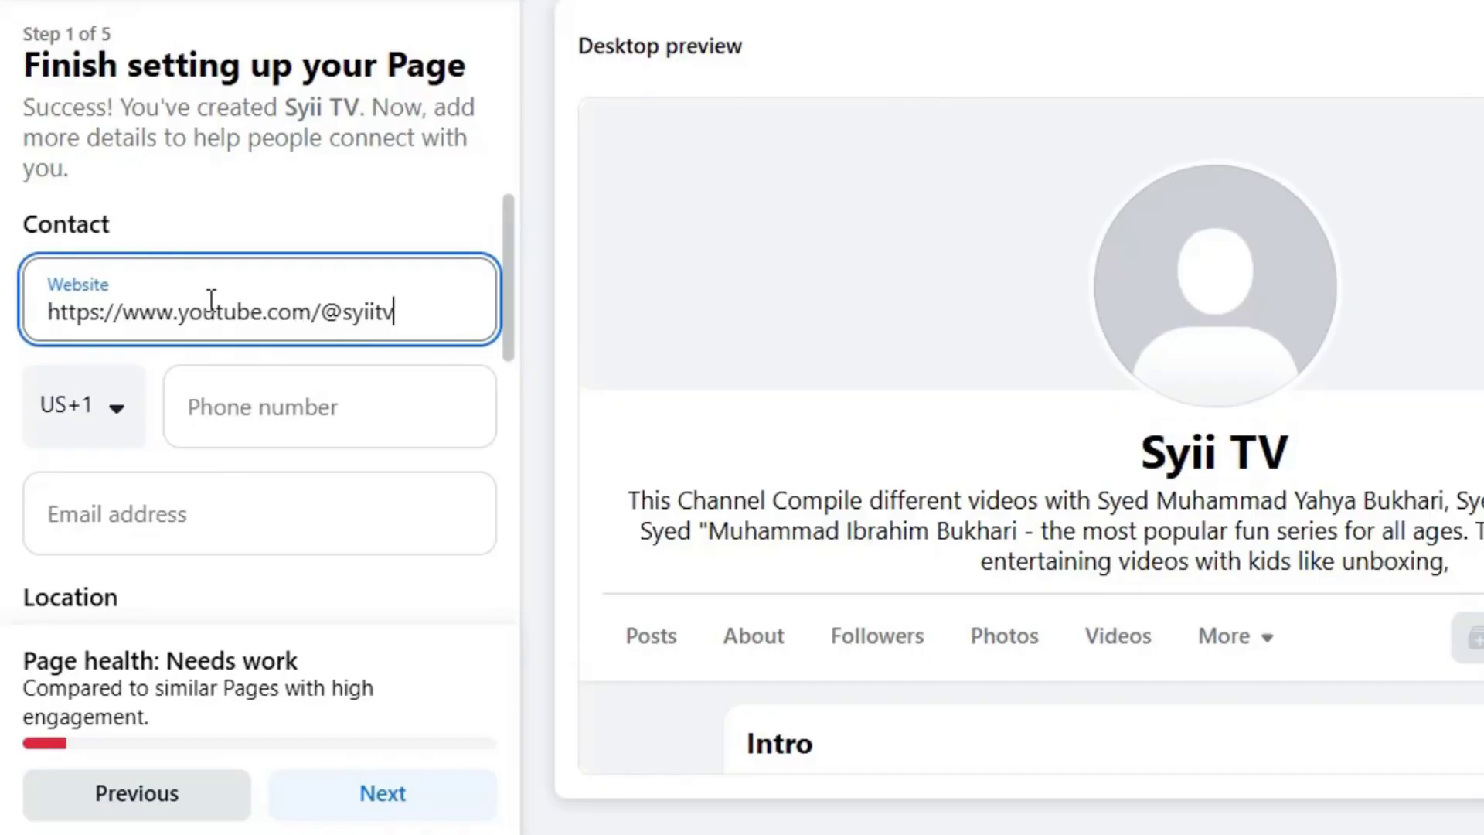
pyautogui.click(212, 354)
# Enter a Pakistan (+92) contact phone number and paste the channel's e-mail address
pyautogui.click(118, 408)
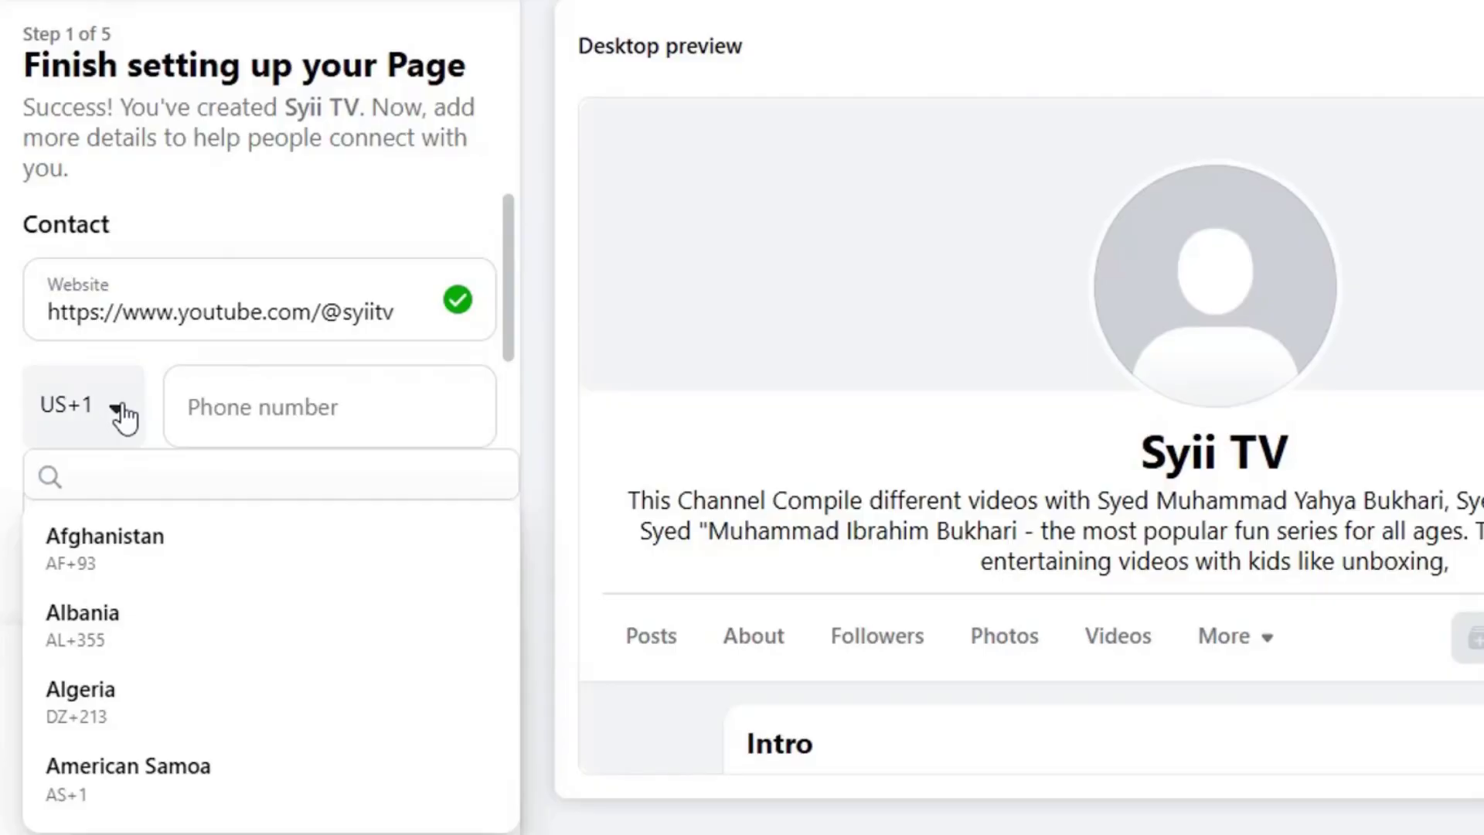
pyautogui.press('p')
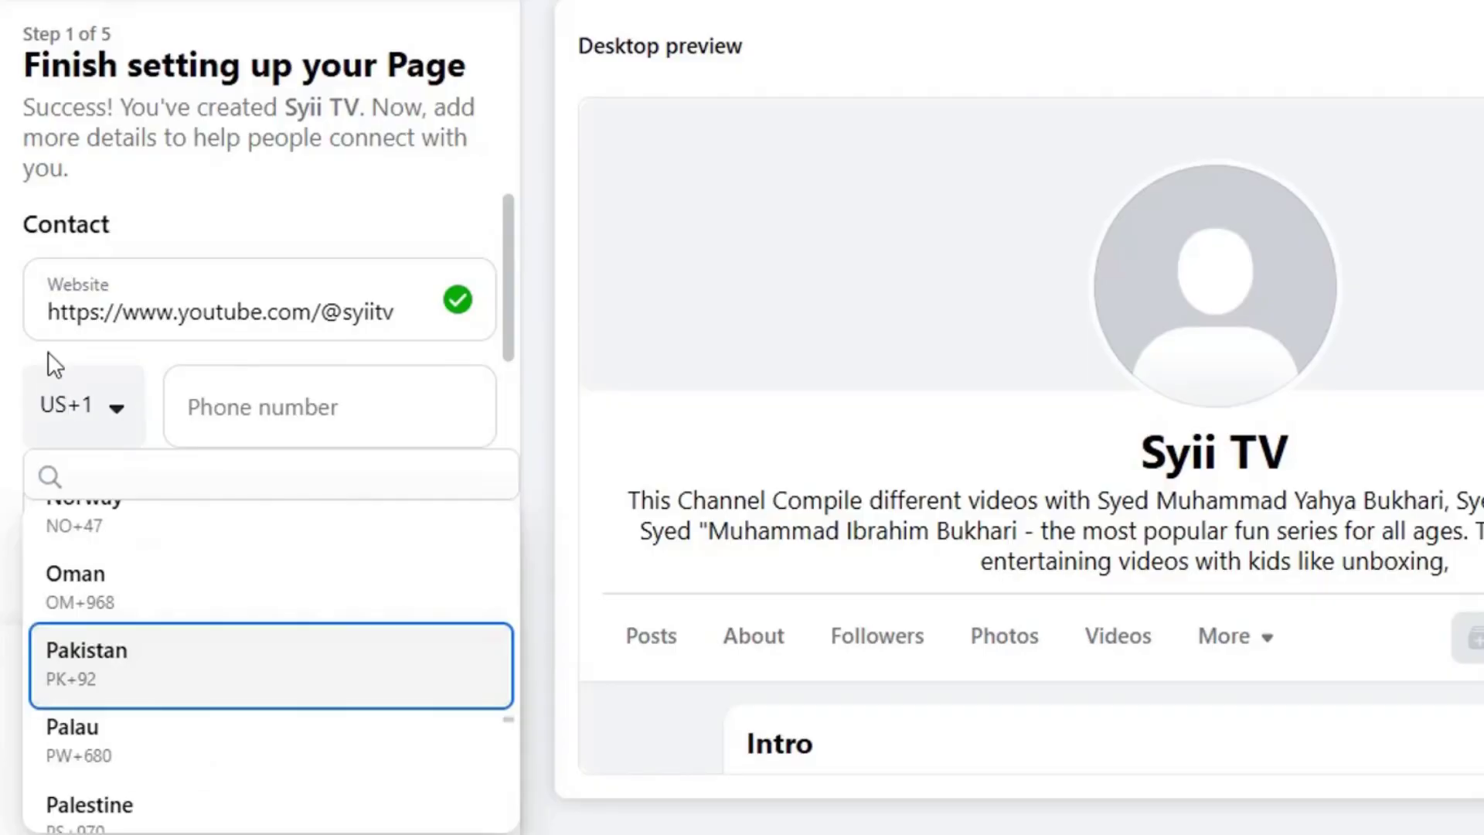
pyautogui.click(60, 681)
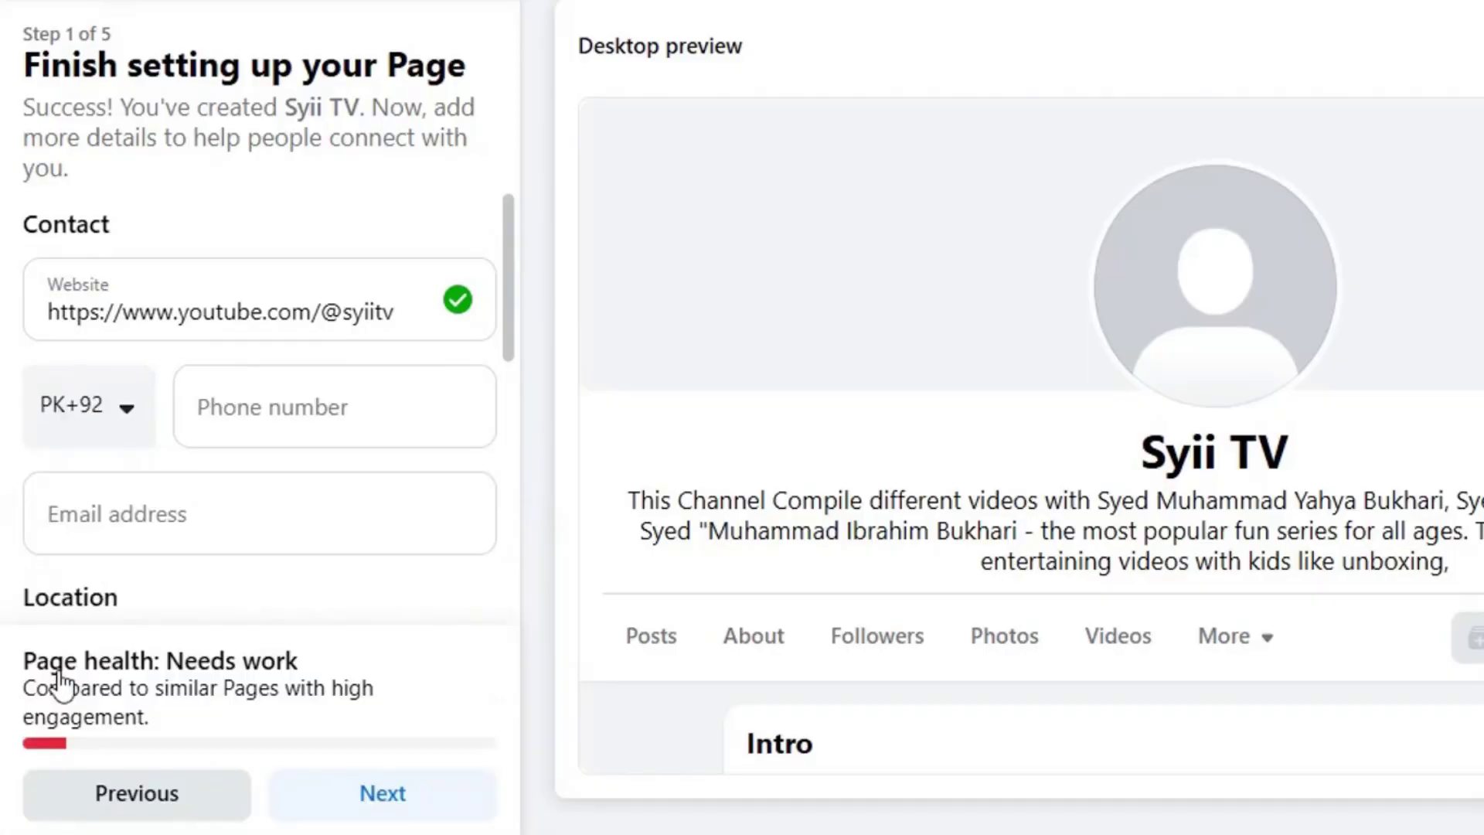
pyautogui.click(248, 420)
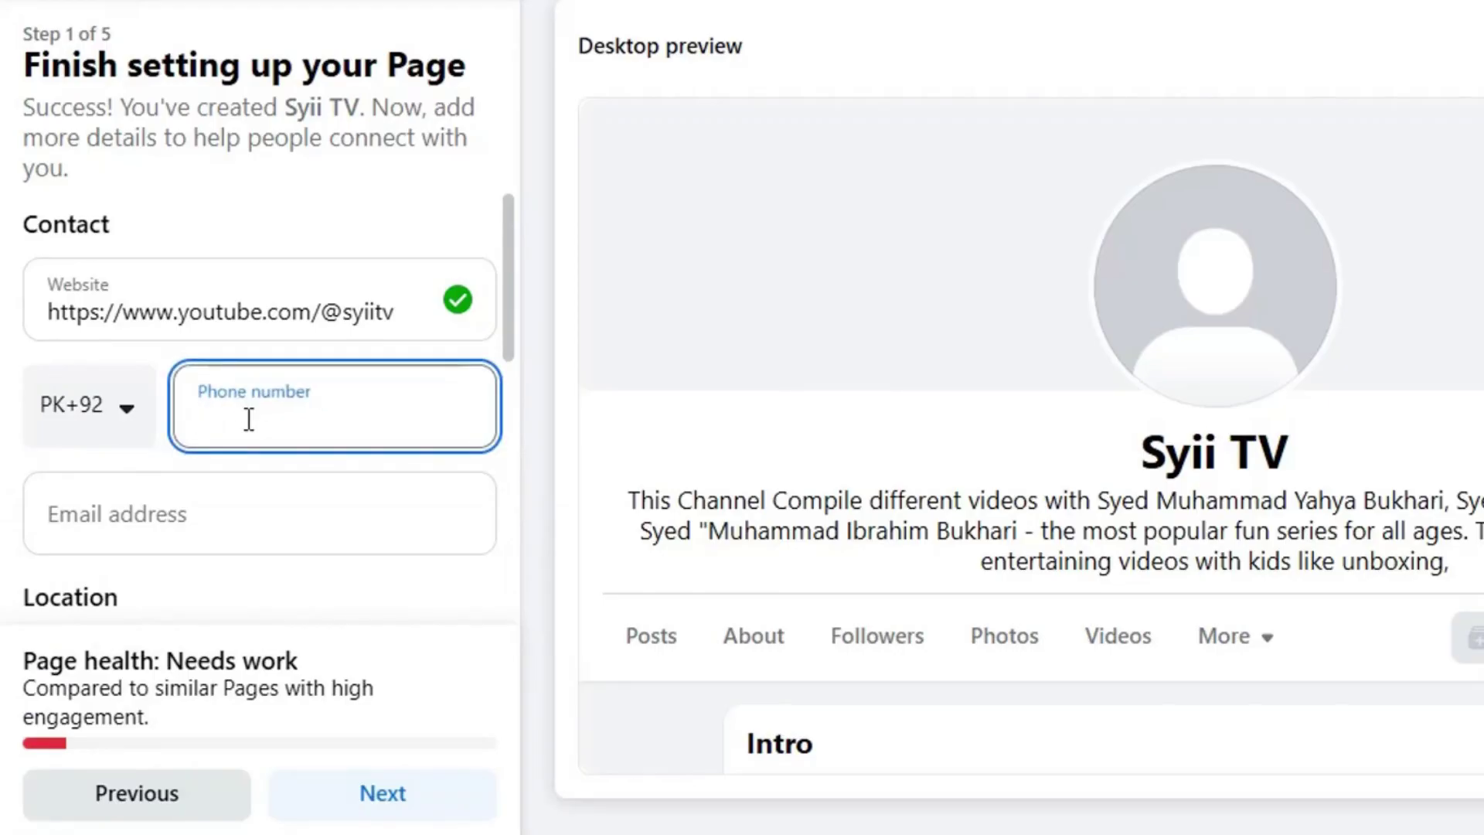
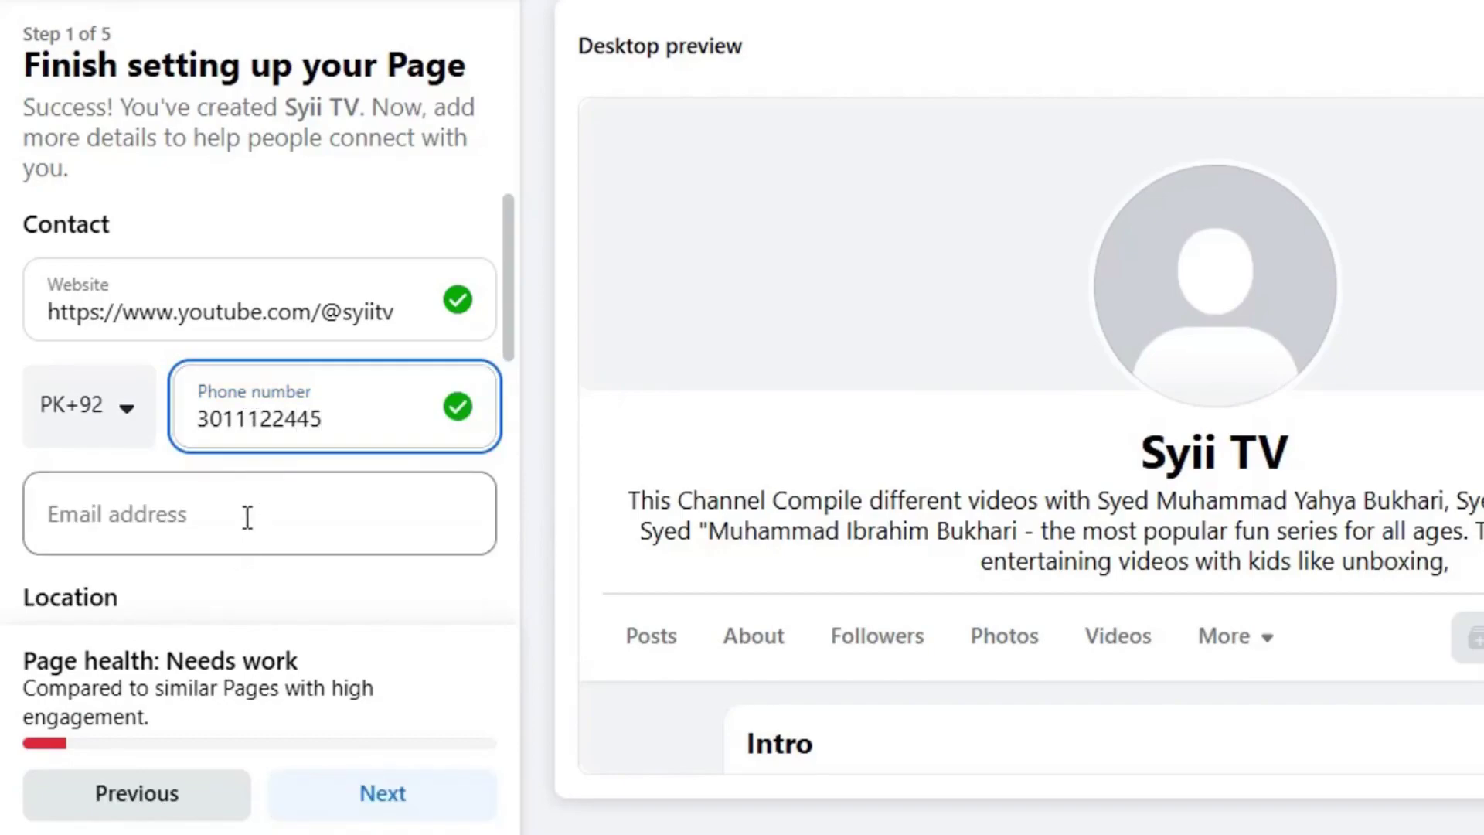
pyautogui.click(318, 505)
pyautogui.hotkey('ctrl', 'v')
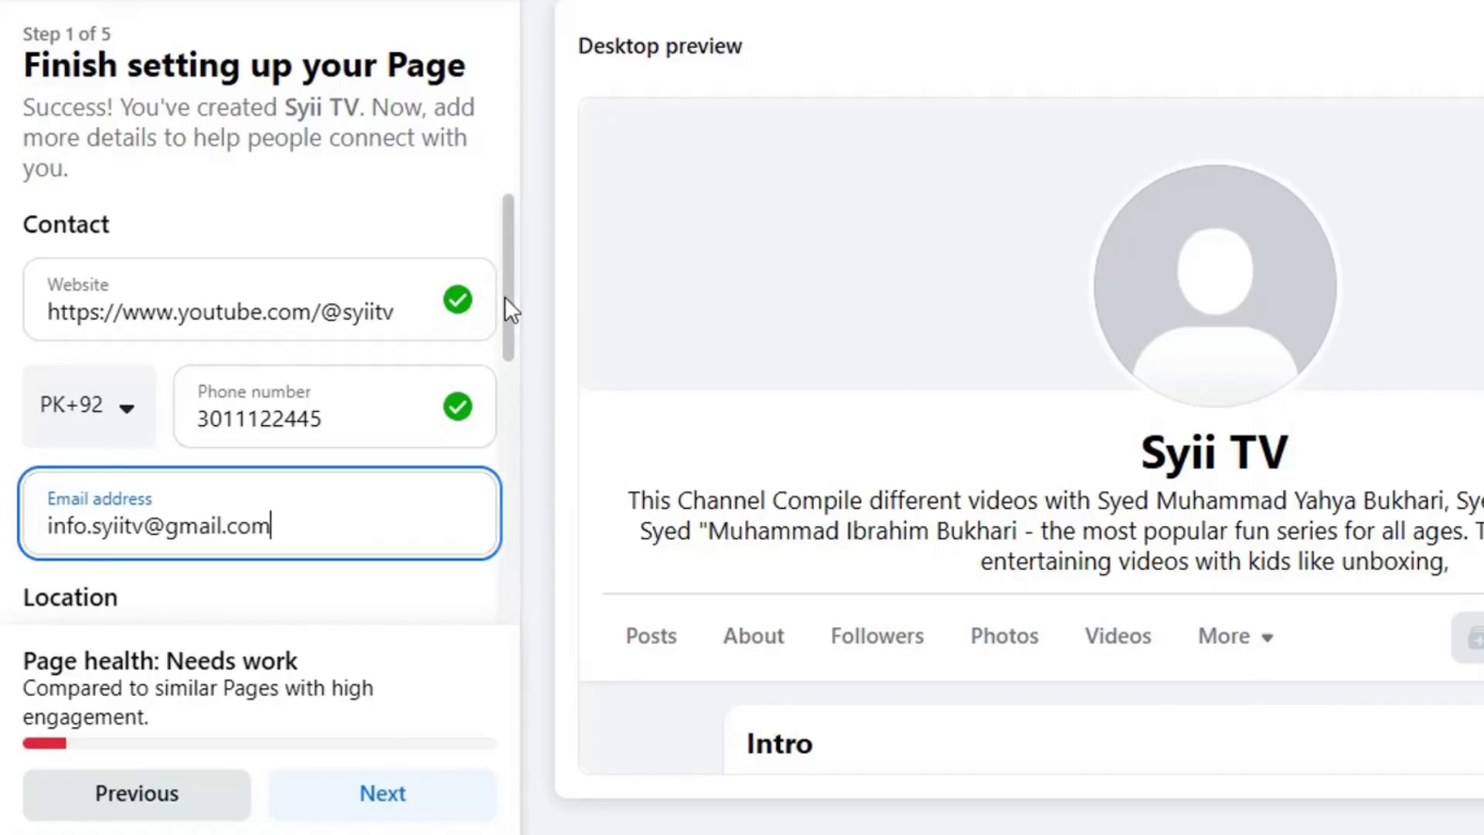
pyautogui.moveTo(504, 298); pyautogui.dragTo(507, 426)
# Set the town to Lahore, Pakistan and enter the postcode
pyautogui.click(128, 338)
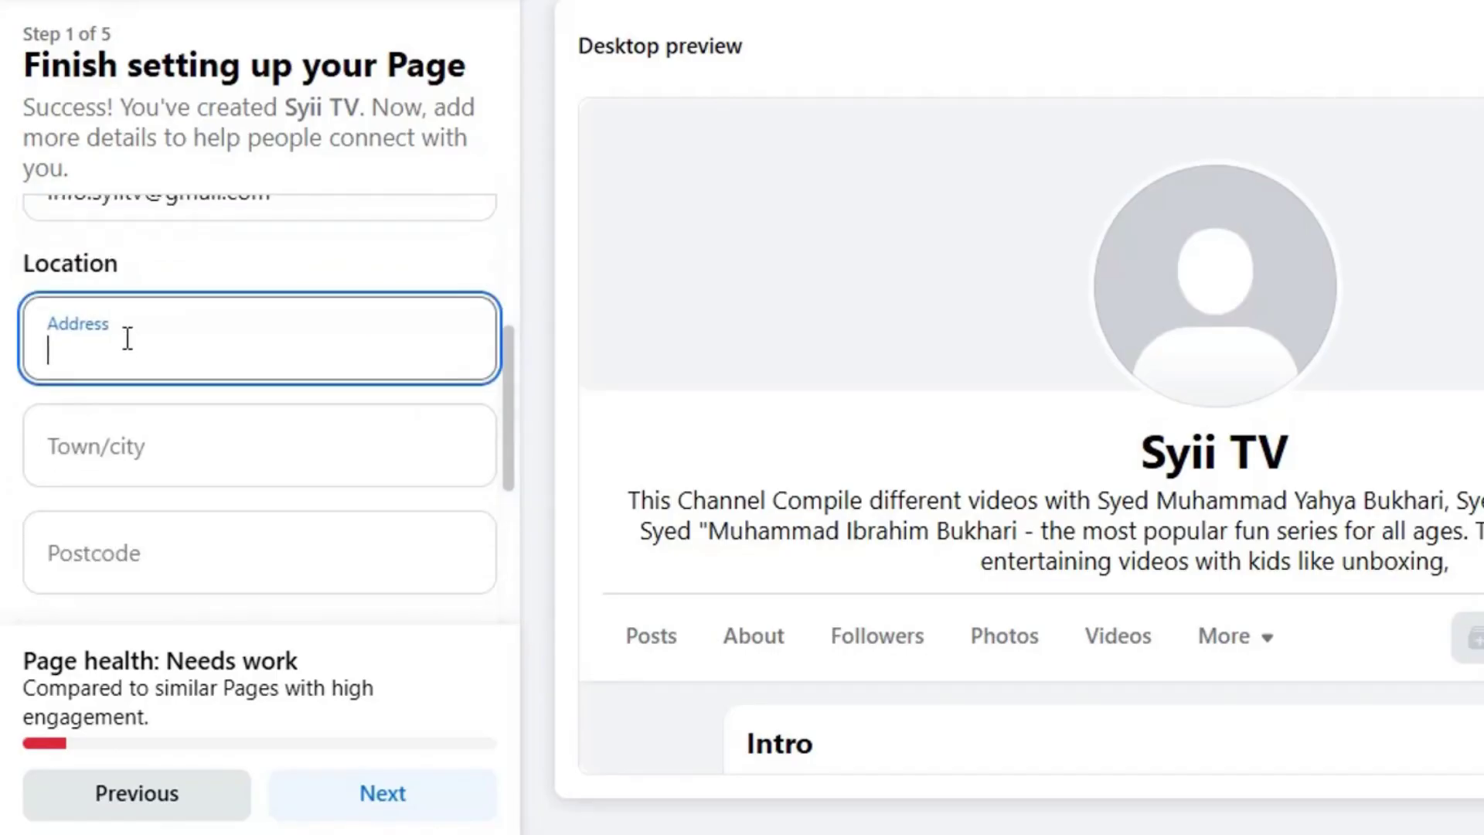
pyautogui.click(128, 456)
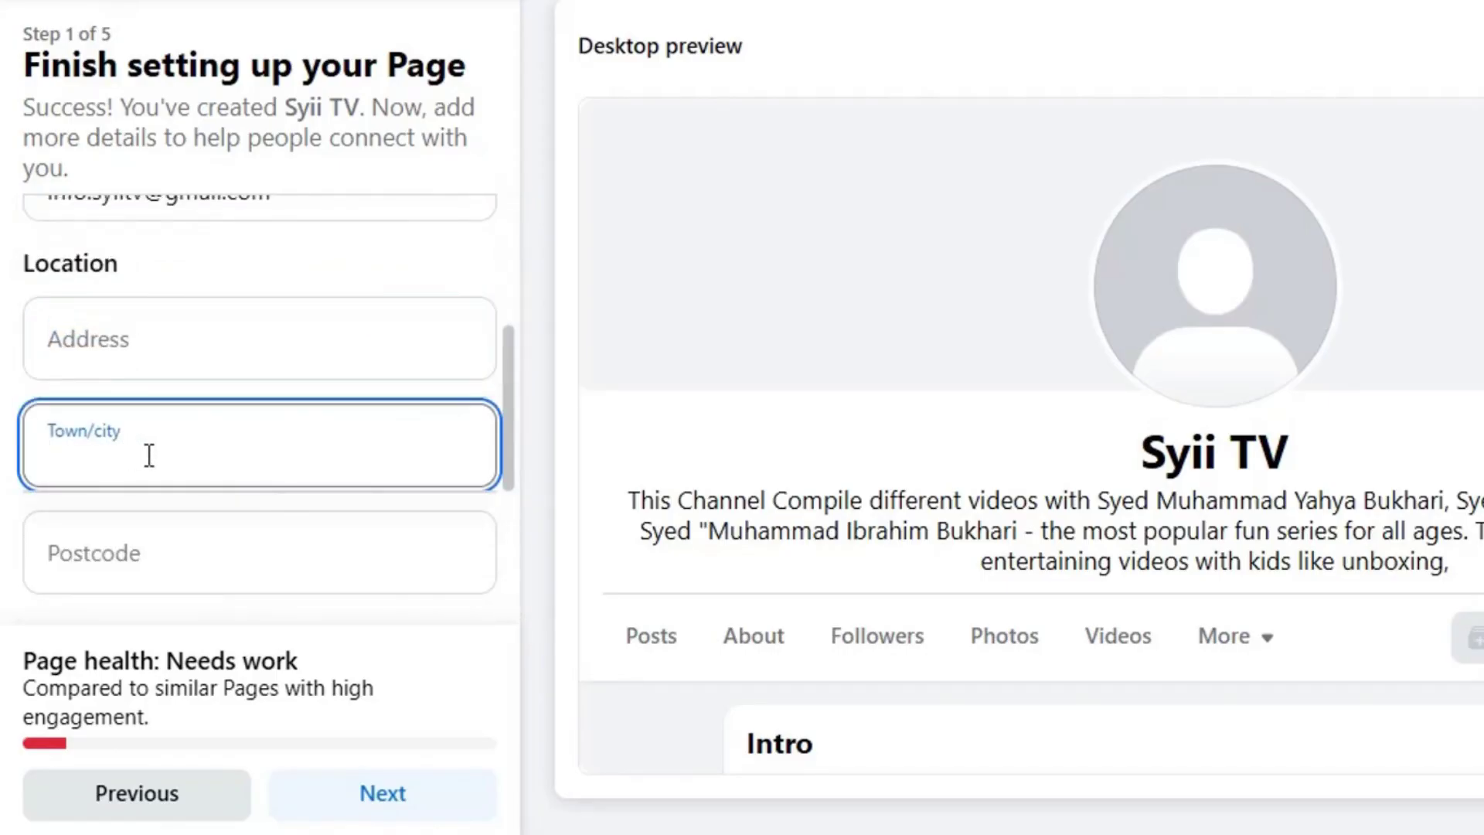
pyautogui.write('Lah')
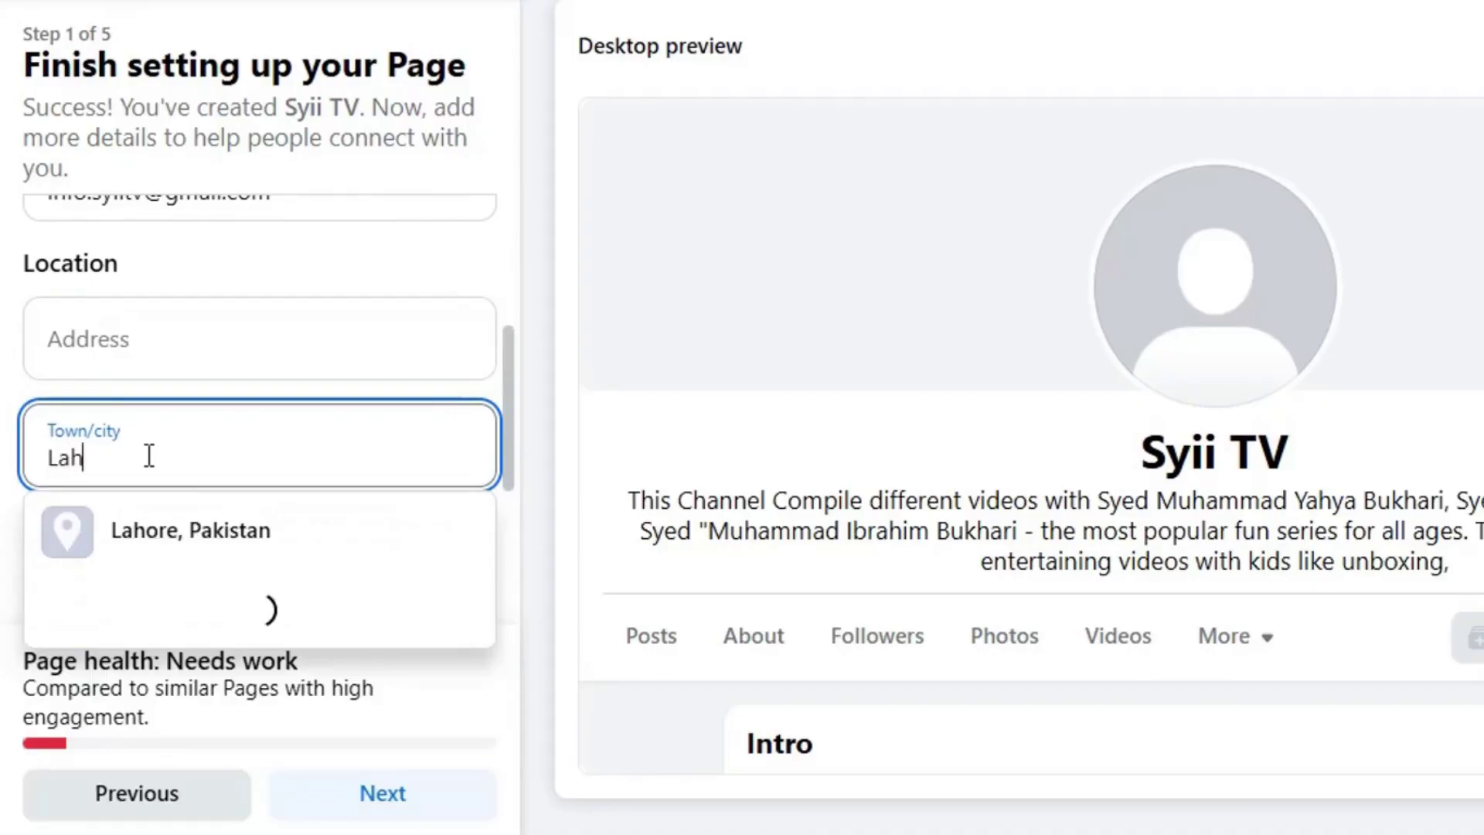
pyautogui.write('ore')
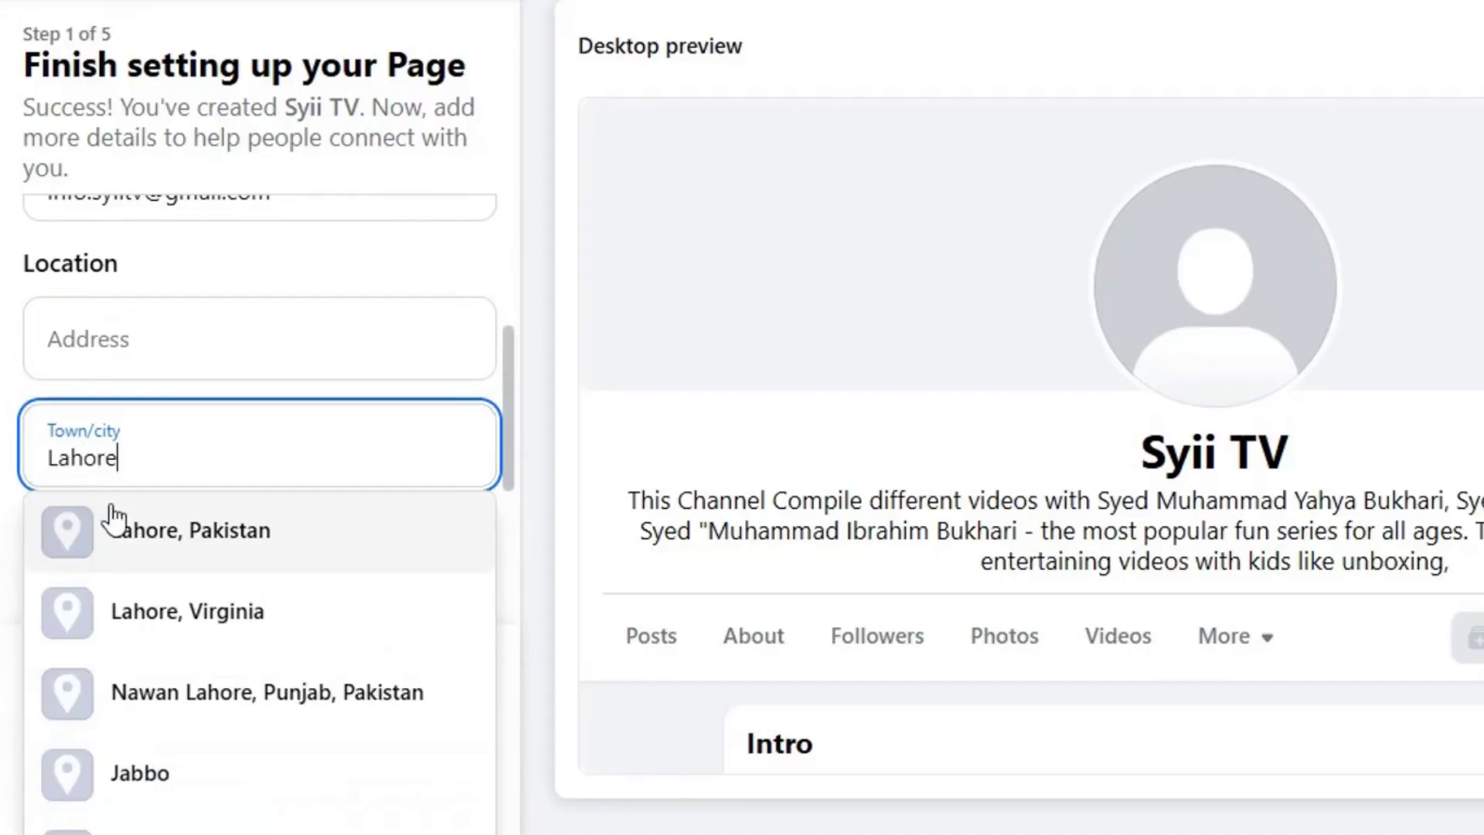
pyautogui.click(109, 524)
pyautogui.click(123, 563)
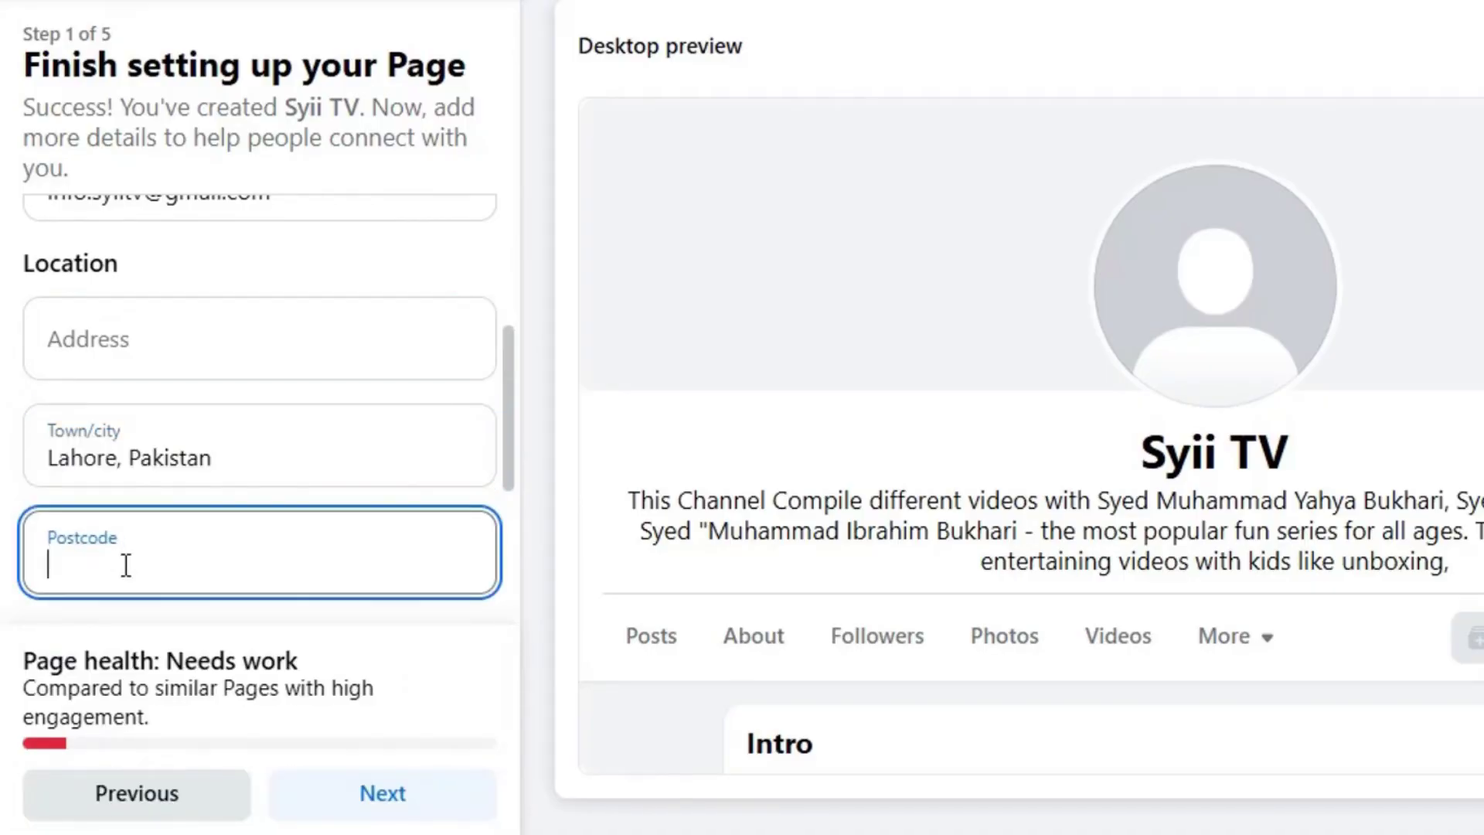
pyautogui.write('54600')
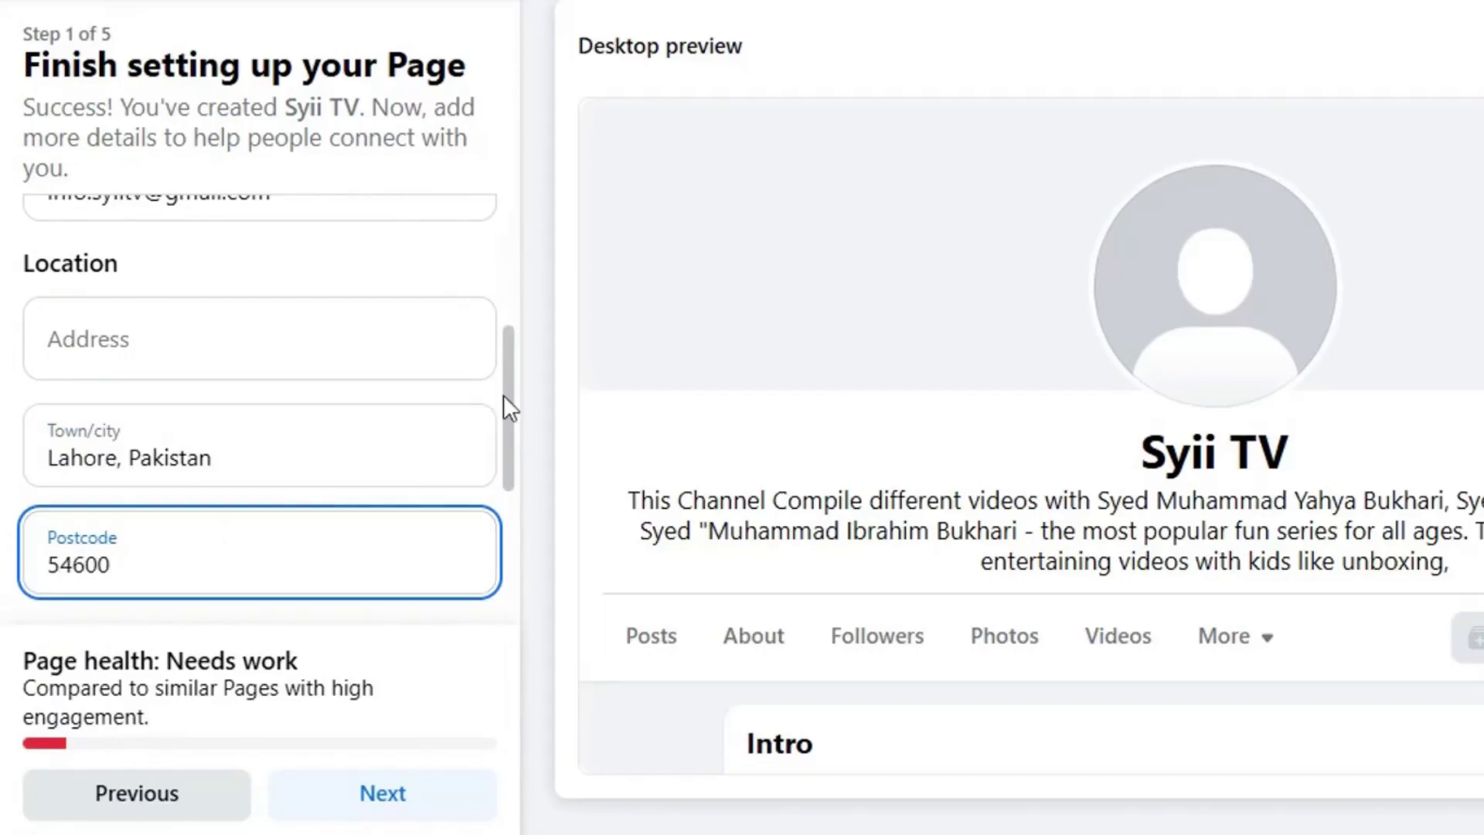
# Set the Page's opening hours to Always open
pyautogui.scroll(-1, 513, 394)
pyautogui.scroll(-1, 514, 425)
pyautogui.scroll(1, 514, 410)
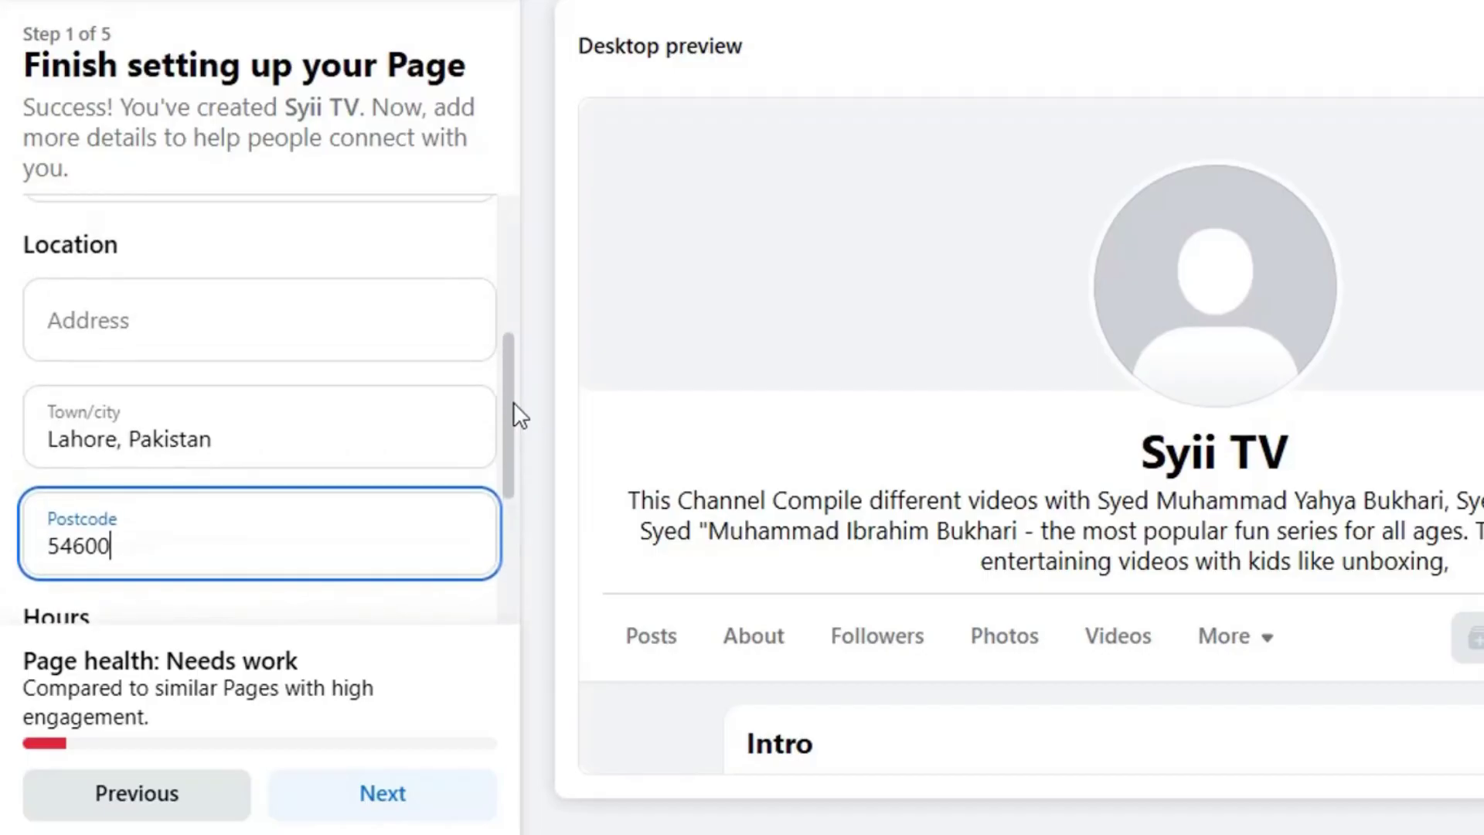
pyautogui.click(318, 311)
pyautogui.click(334, 512)
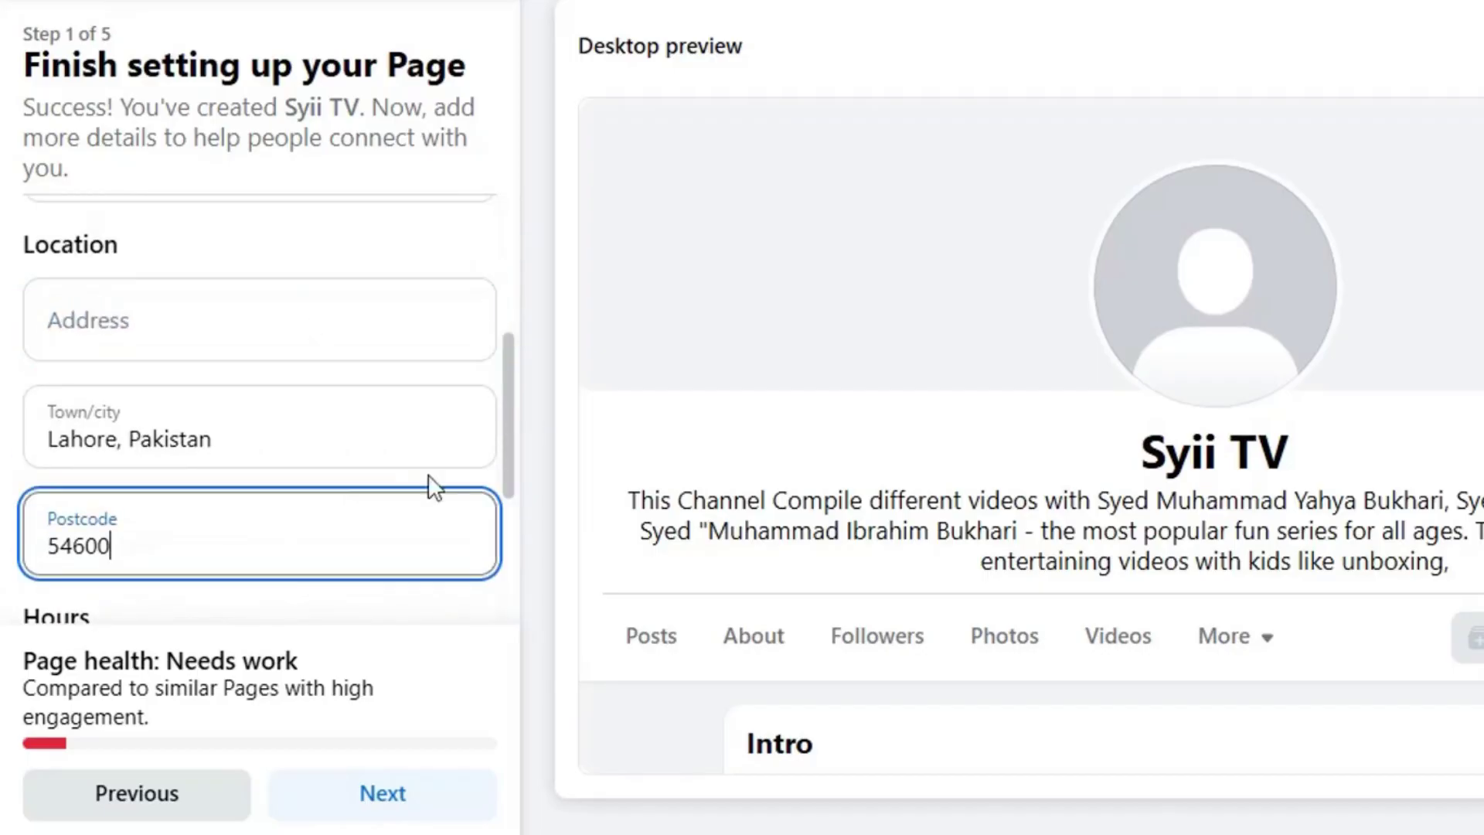
pyautogui.moveTo(504, 462); pyautogui.dragTo(489, 629)
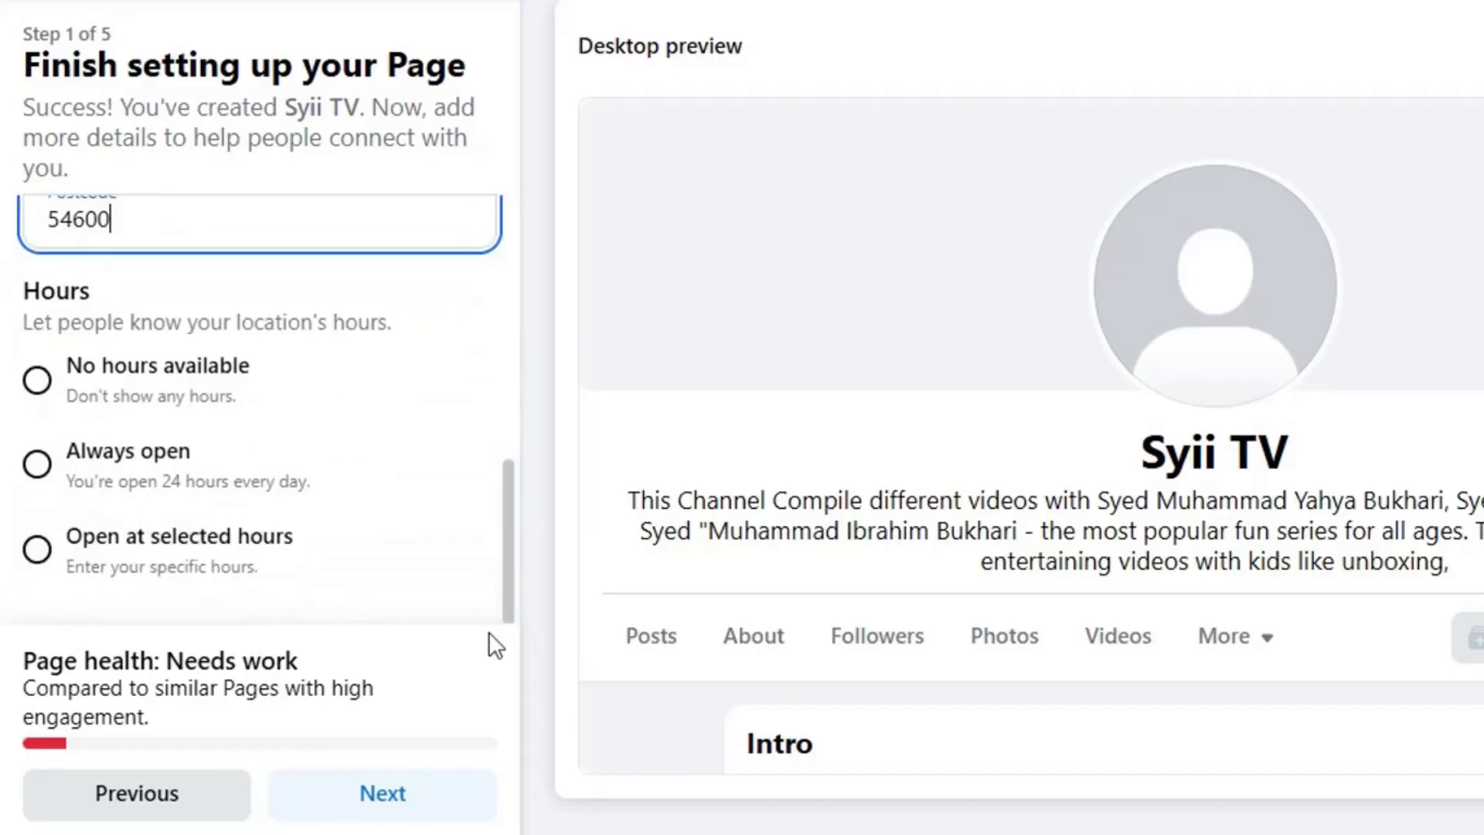
pyautogui.click(126, 455)
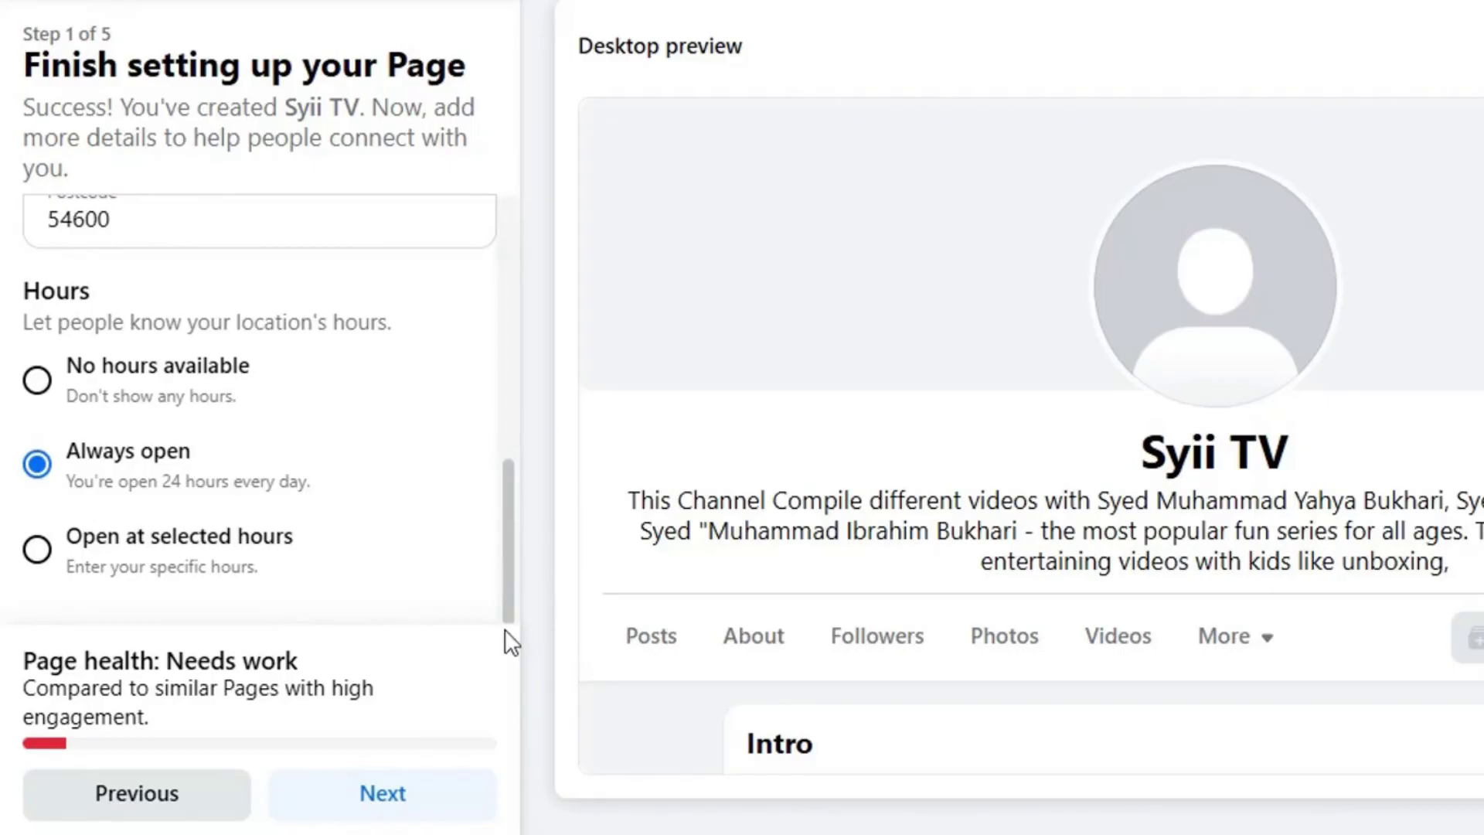
# Upload the SYII TV logo from the SYII Pictures folder as the profile picture
pyautogui.click(393, 809)
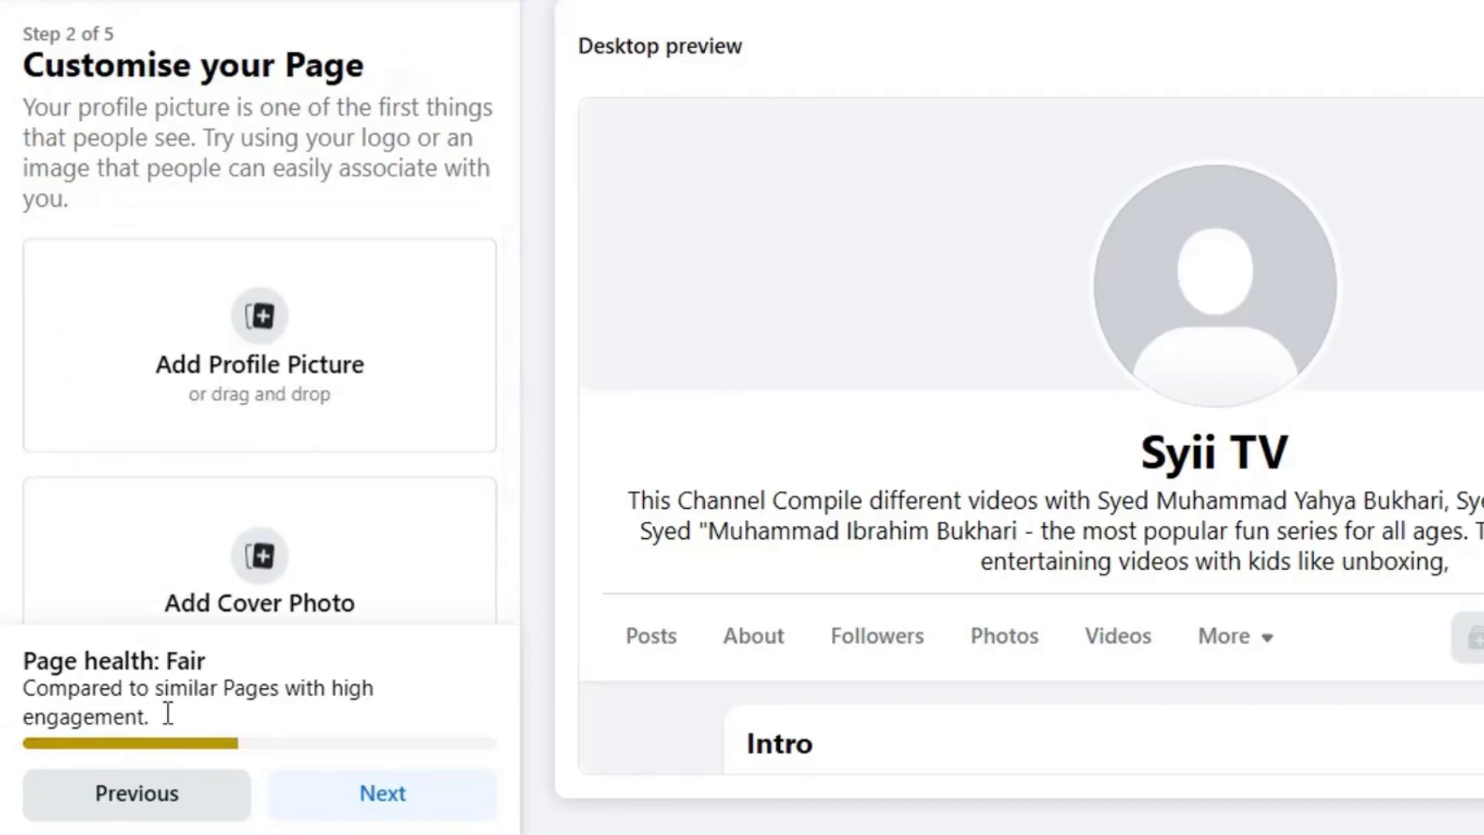
pyautogui.moveTo(16, 671)
pyautogui.mouseDown()
pyautogui.moveTo(115, 686)
pyautogui.moveTo(164, 713)
pyautogui.mouseUp()
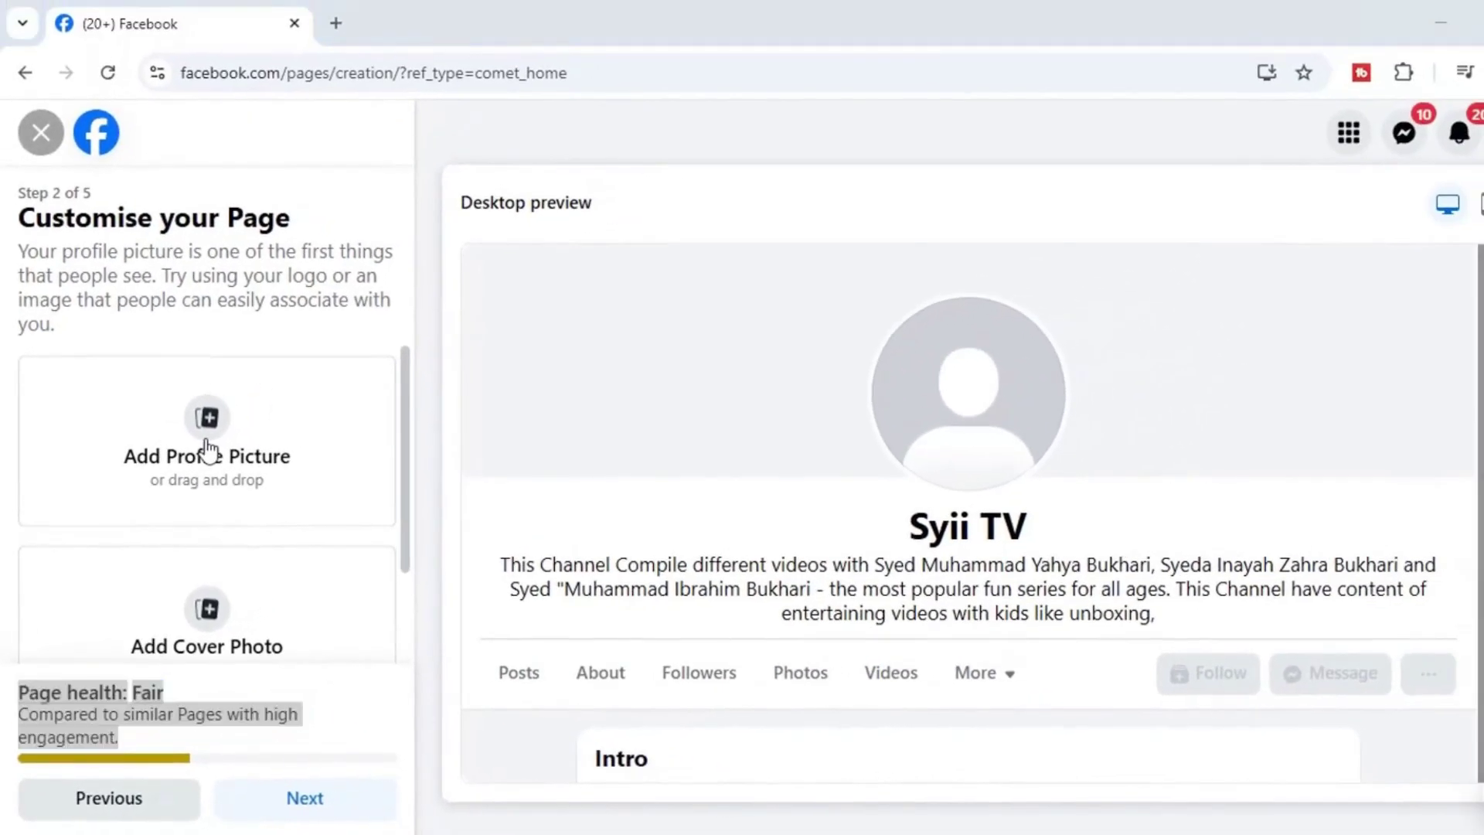
pyautogui.click(207, 448)
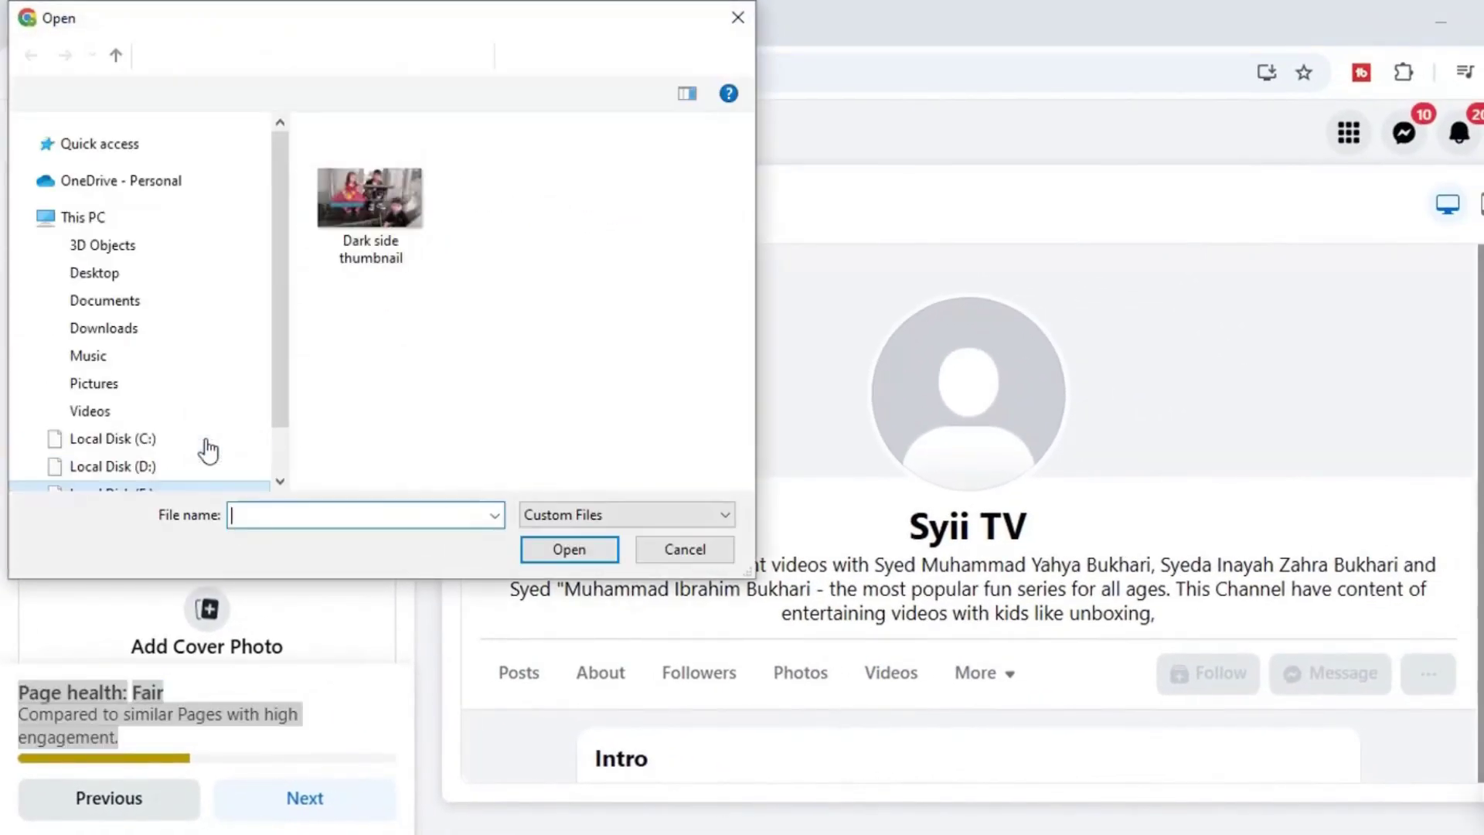
pyautogui.click(205, 58)
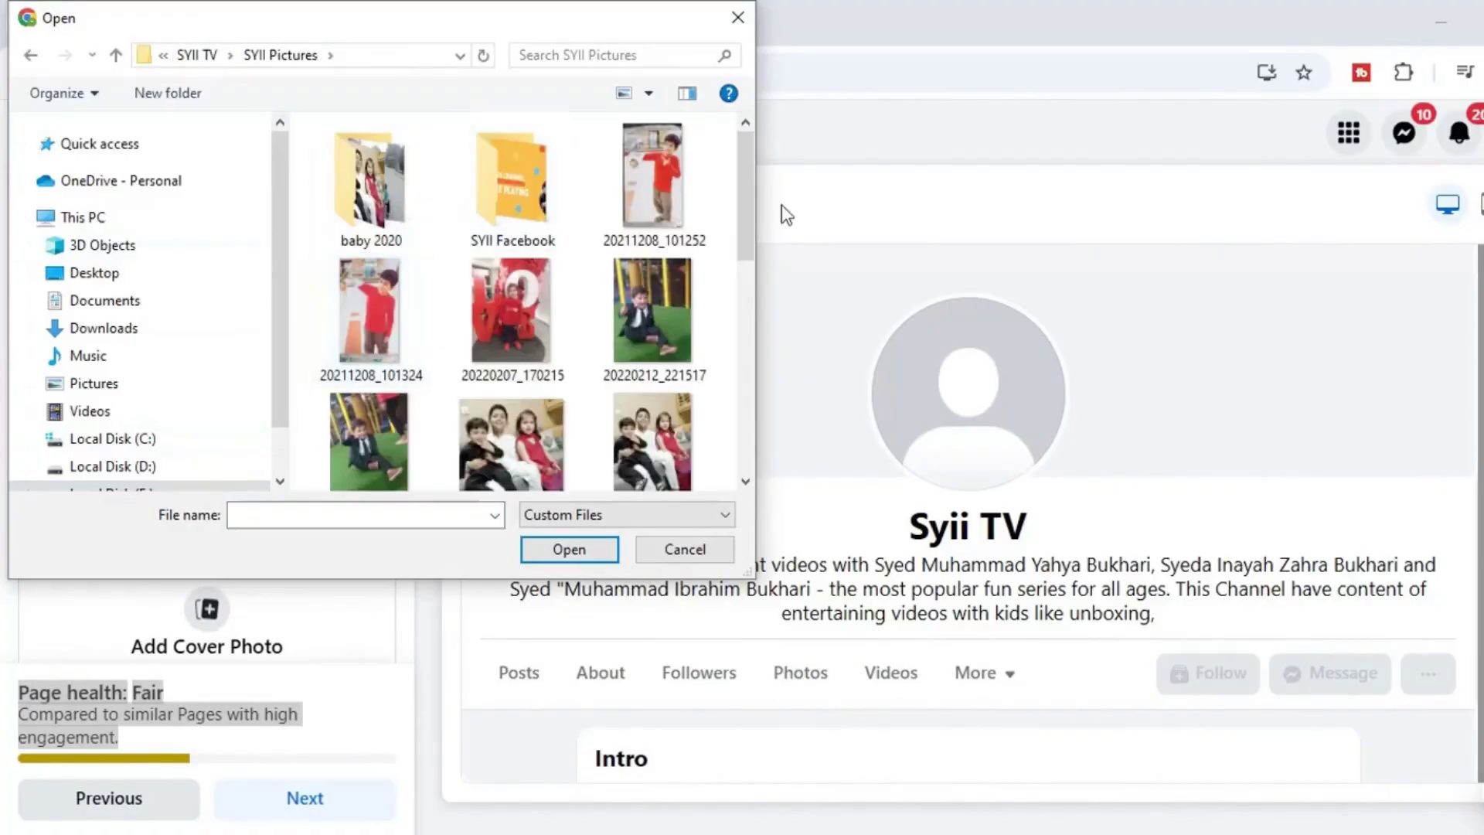
pyautogui.moveTo(749, 234); pyautogui.dragTo(753, 475)
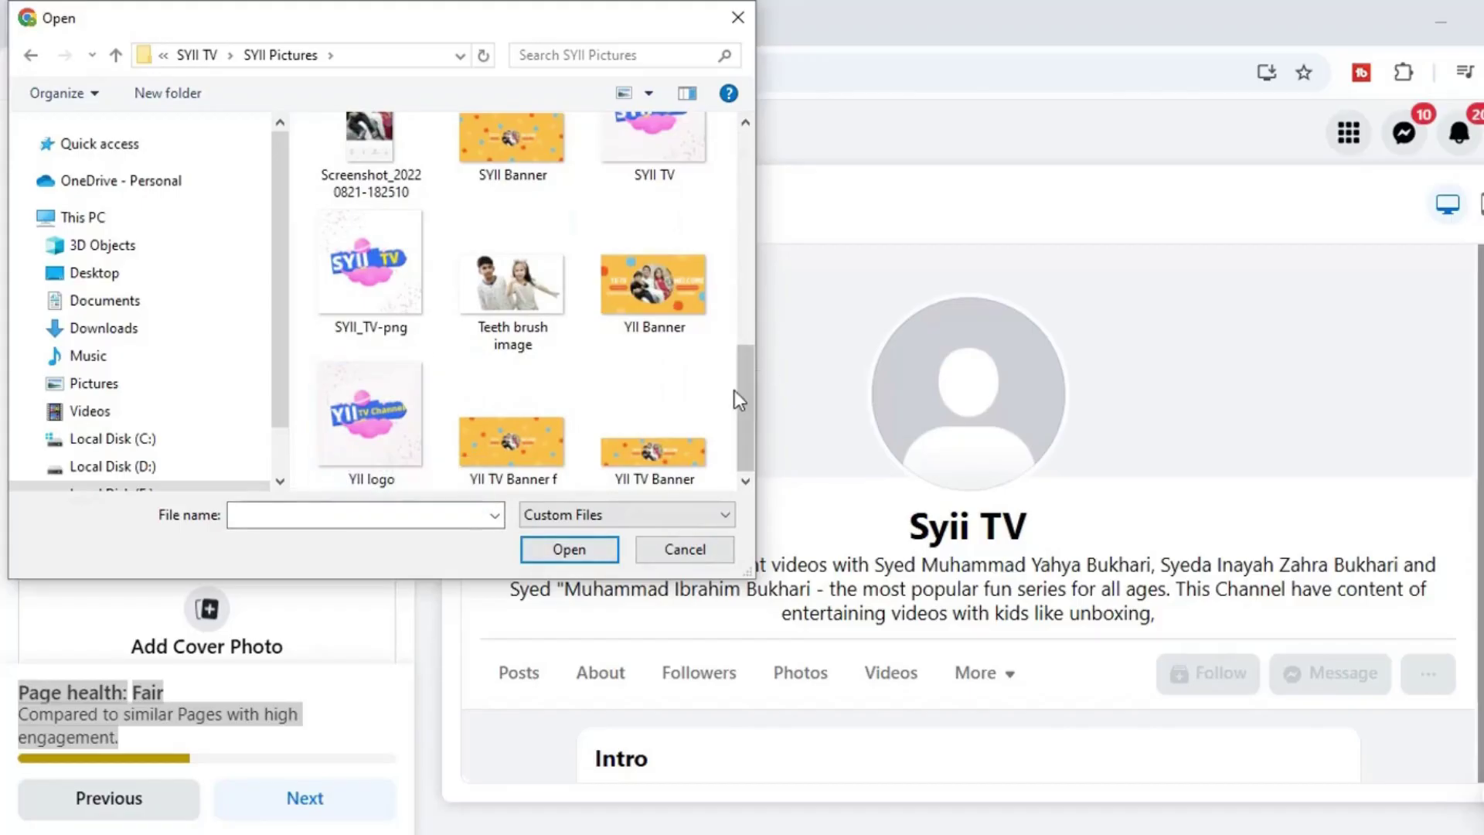
pyautogui.moveTo(743, 369); pyautogui.dragTo(743, 340)
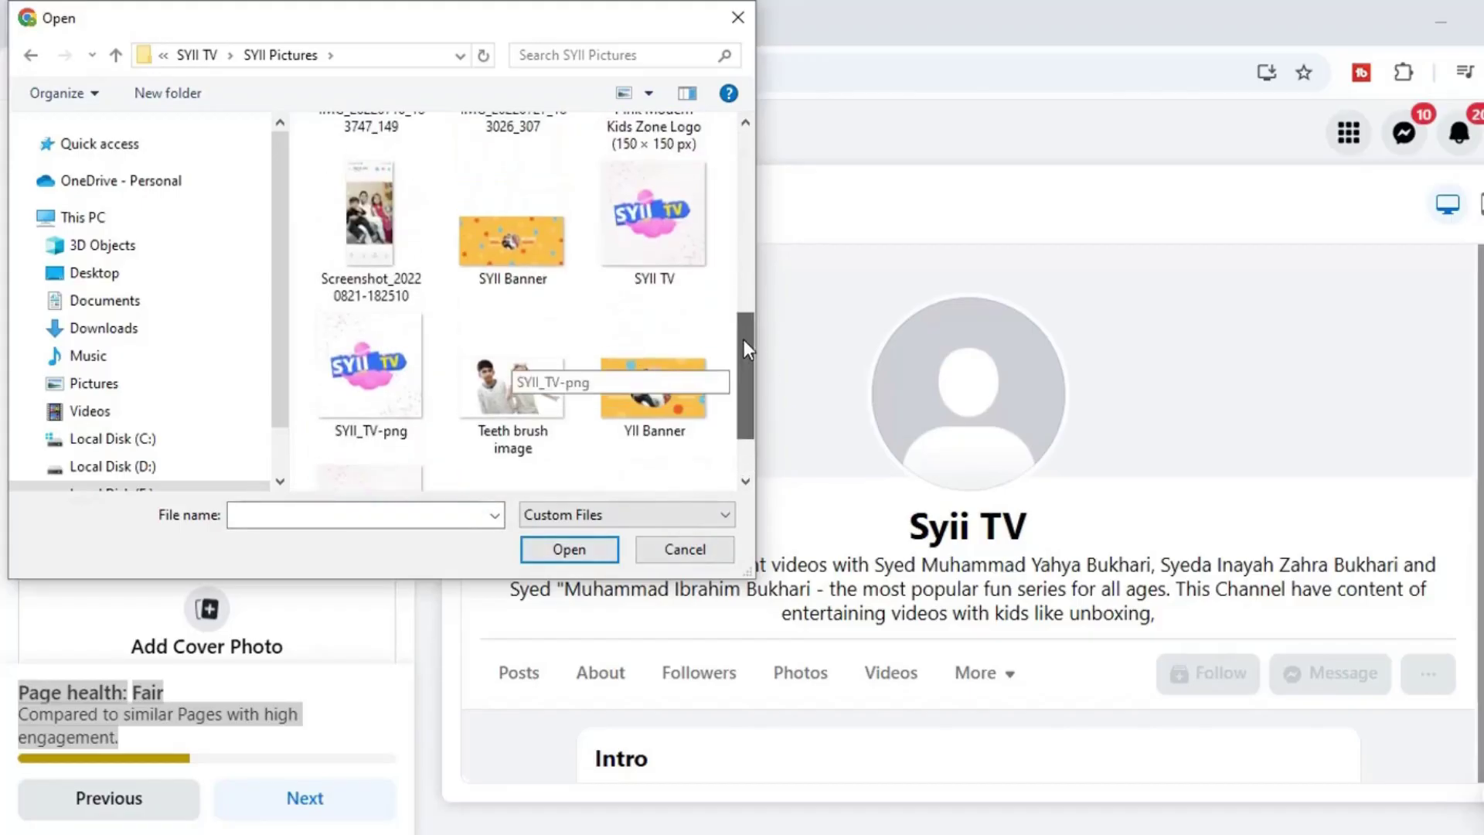
pyautogui.click(693, 231)
pyautogui.click(552, 544)
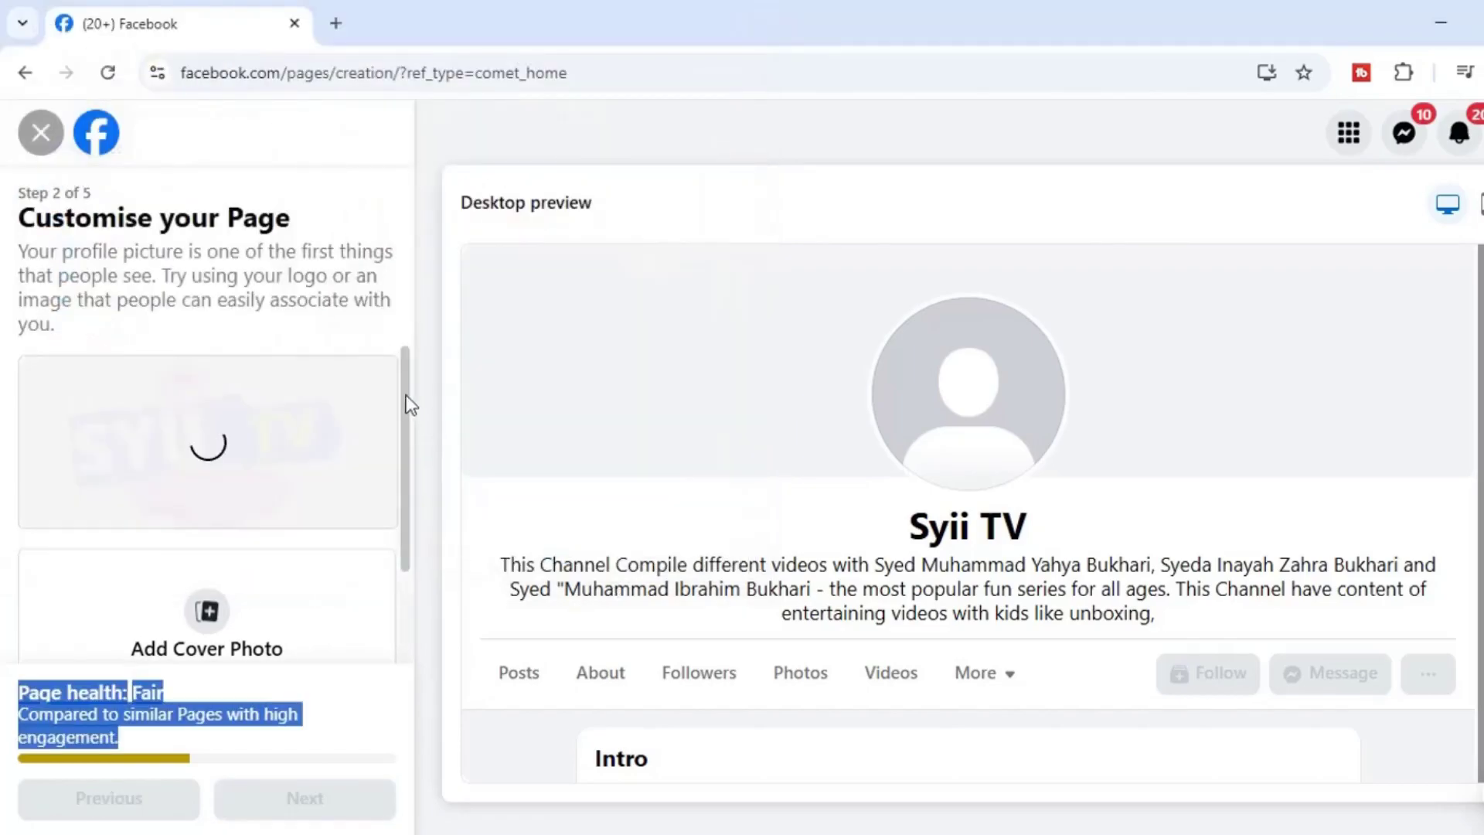
pyautogui.moveTo(409, 416); pyautogui.dragTo(412, 508)
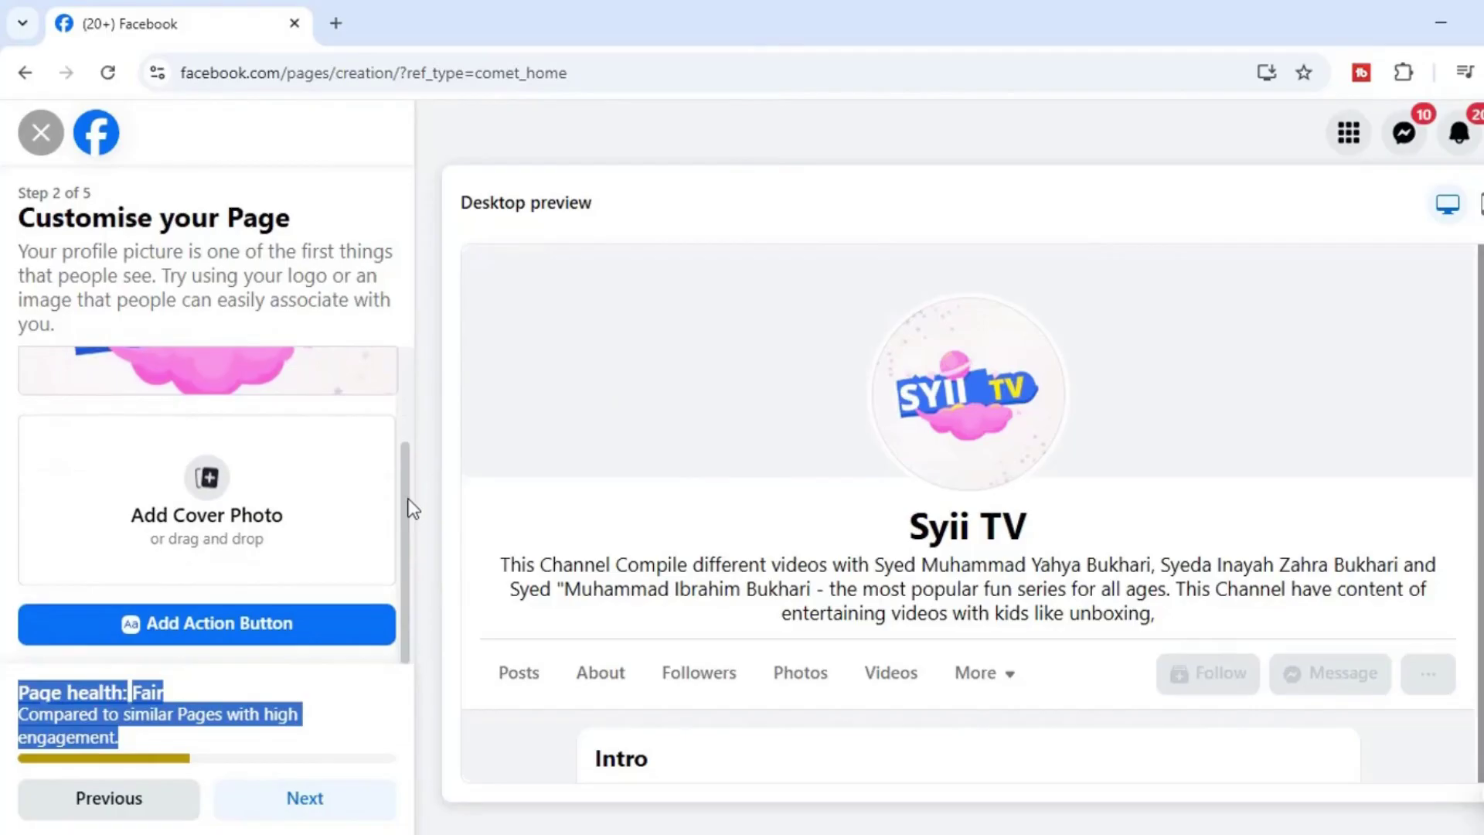
# Use the SYII FB group banner from the SYII Facebook folder as the cover photo
pyautogui.click(199, 499)
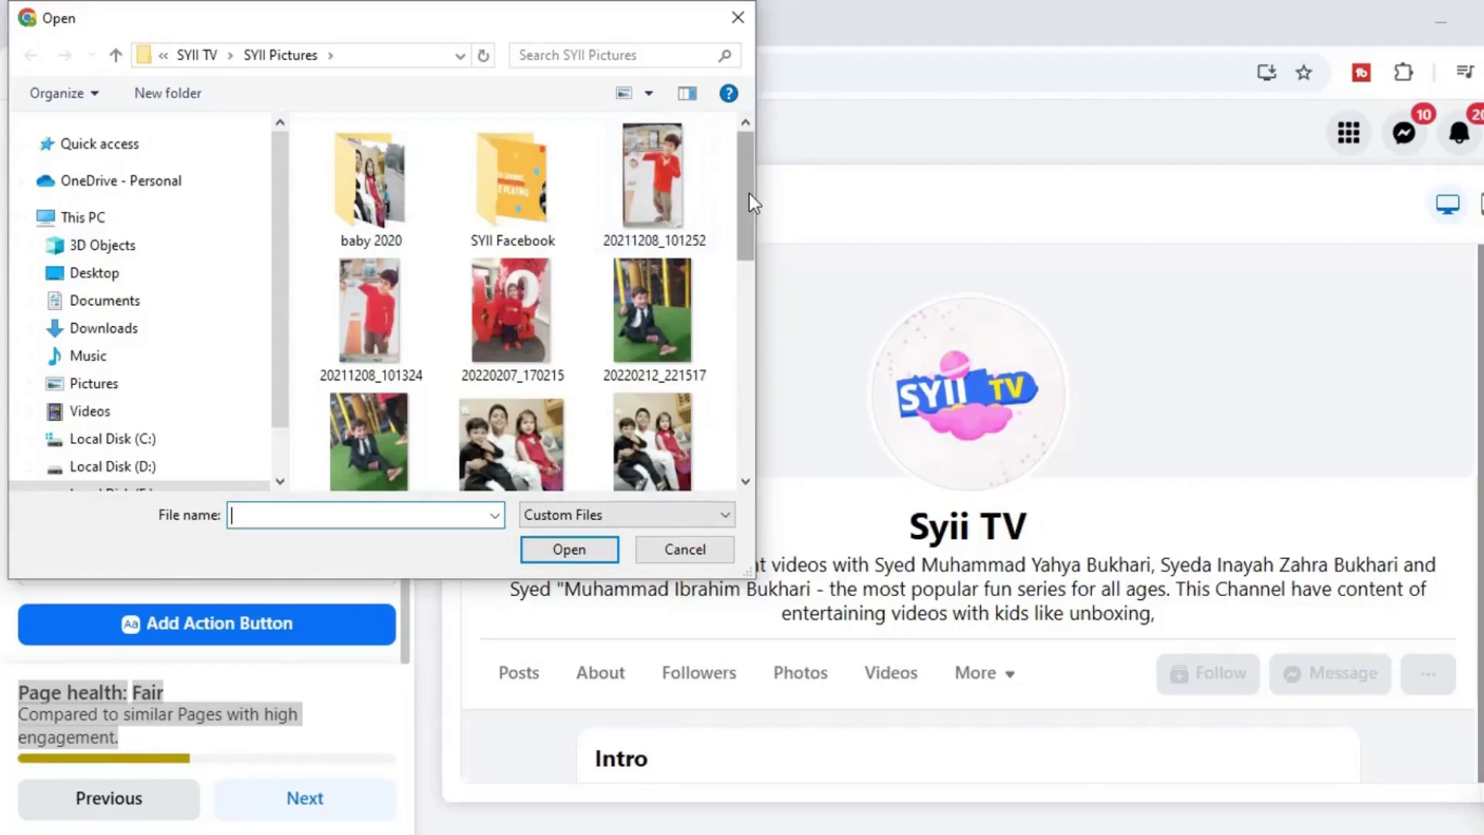
pyautogui.doubleClick(533, 179)
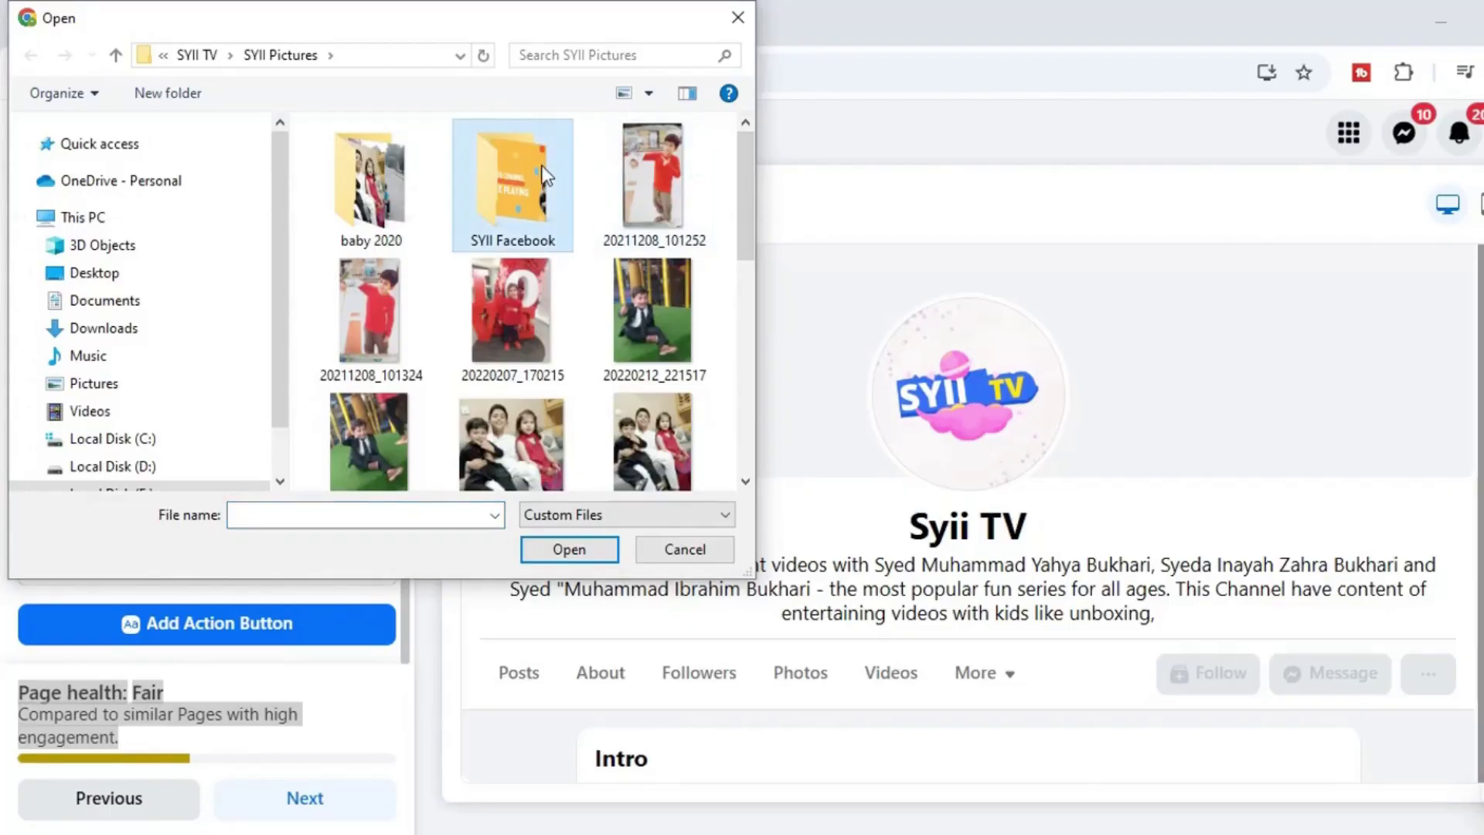
pyautogui.doubleClick(408, 184)
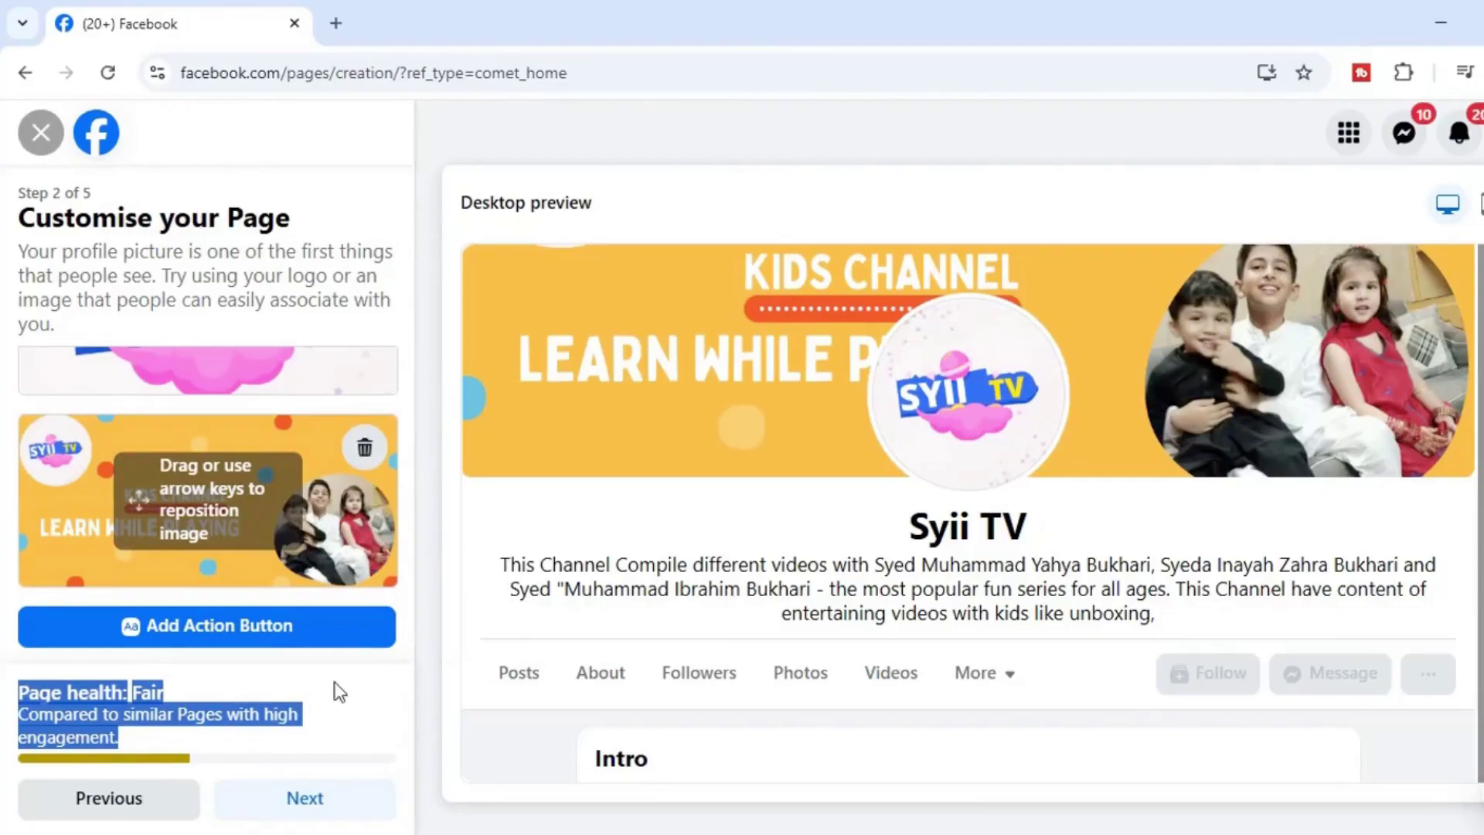
pyautogui.click(334, 691)
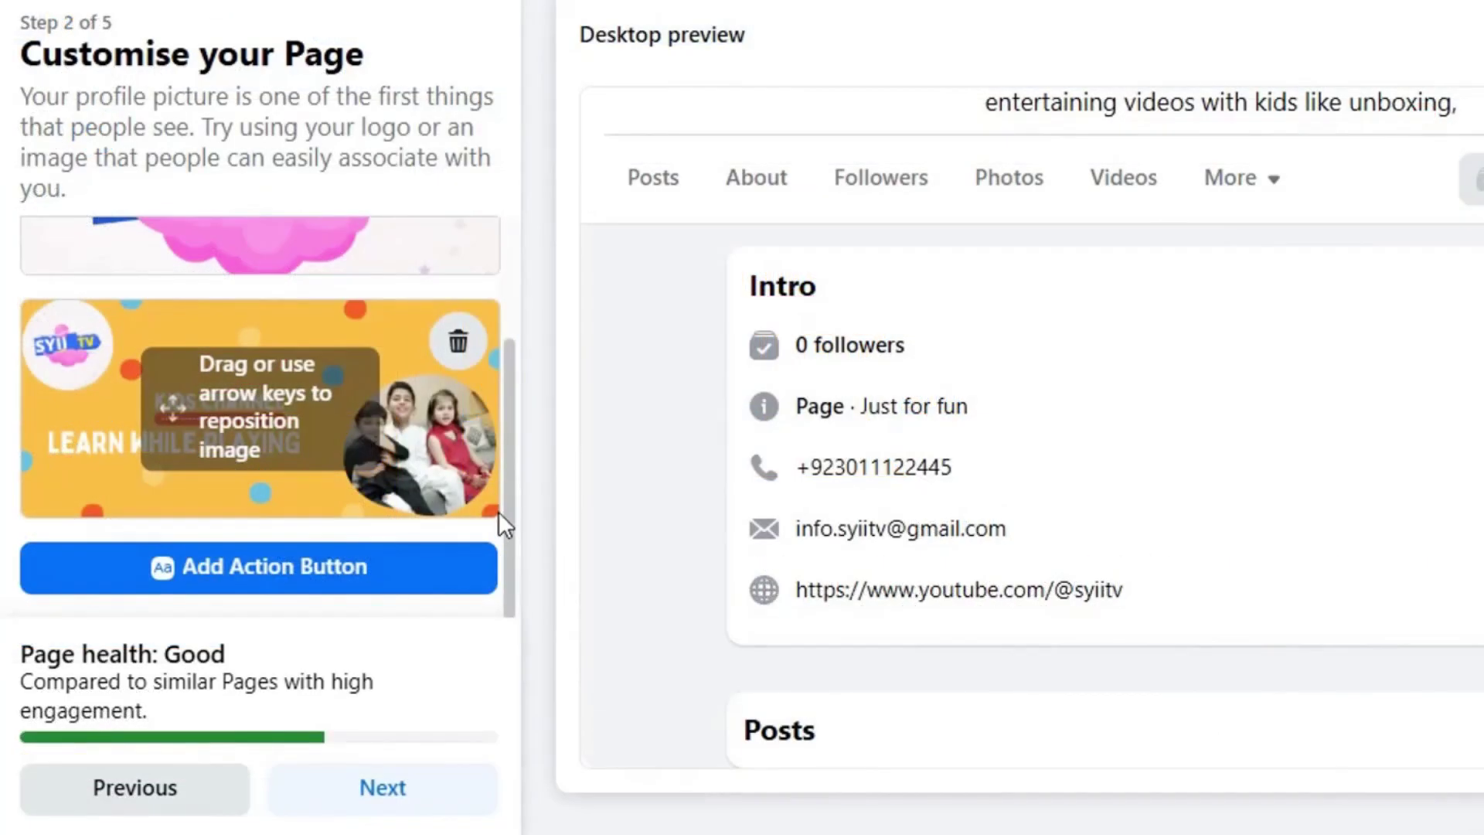
pyautogui.moveTo(405, 613); pyautogui.dragTo(449, 430)
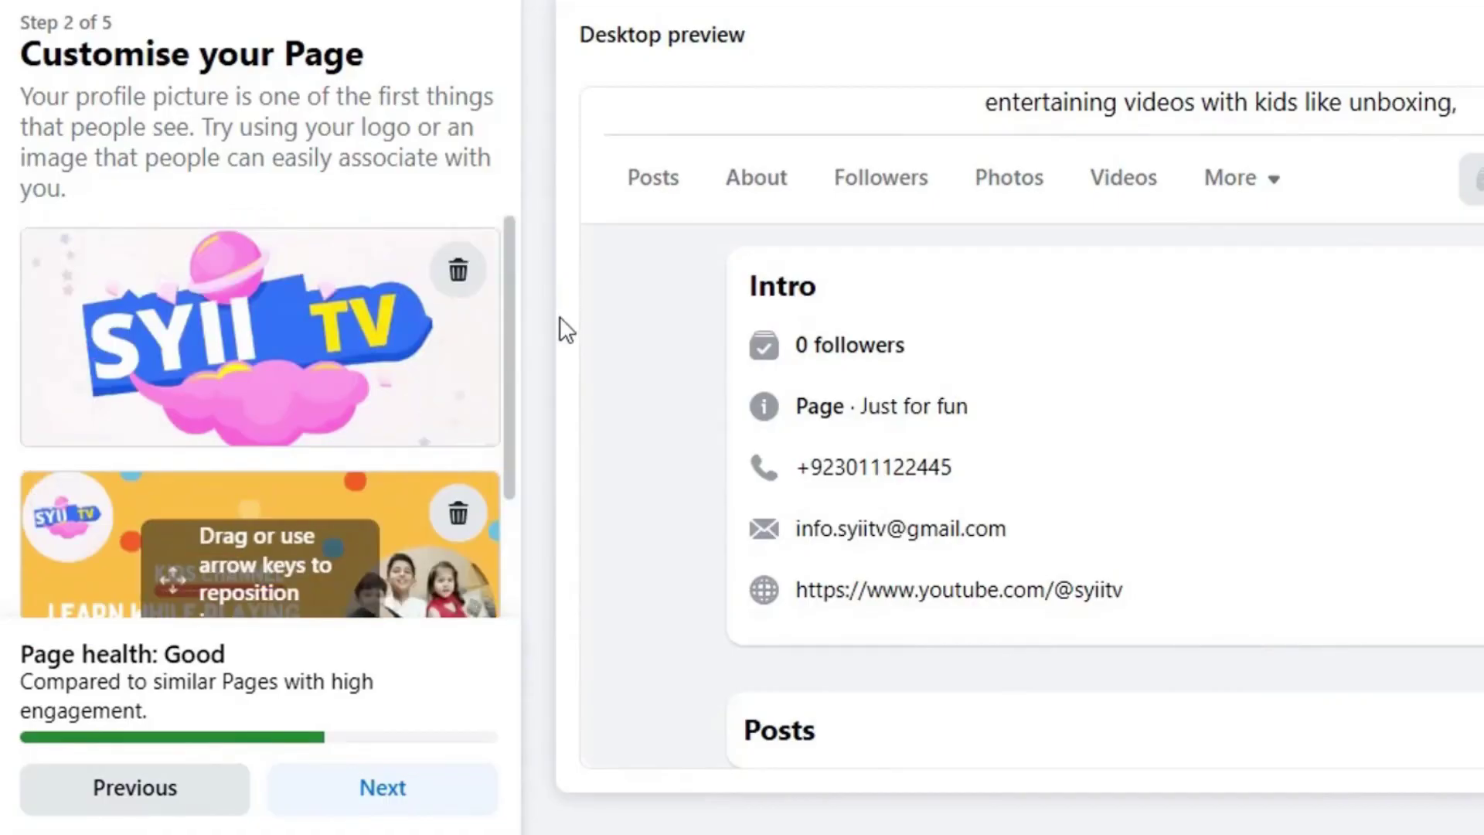
pyautogui.scroll(-2, 564, 325)
# Add a Send WhatsApp message action button linked to the Syii TV WhatsApp account
pyautogui.click(295, 572)
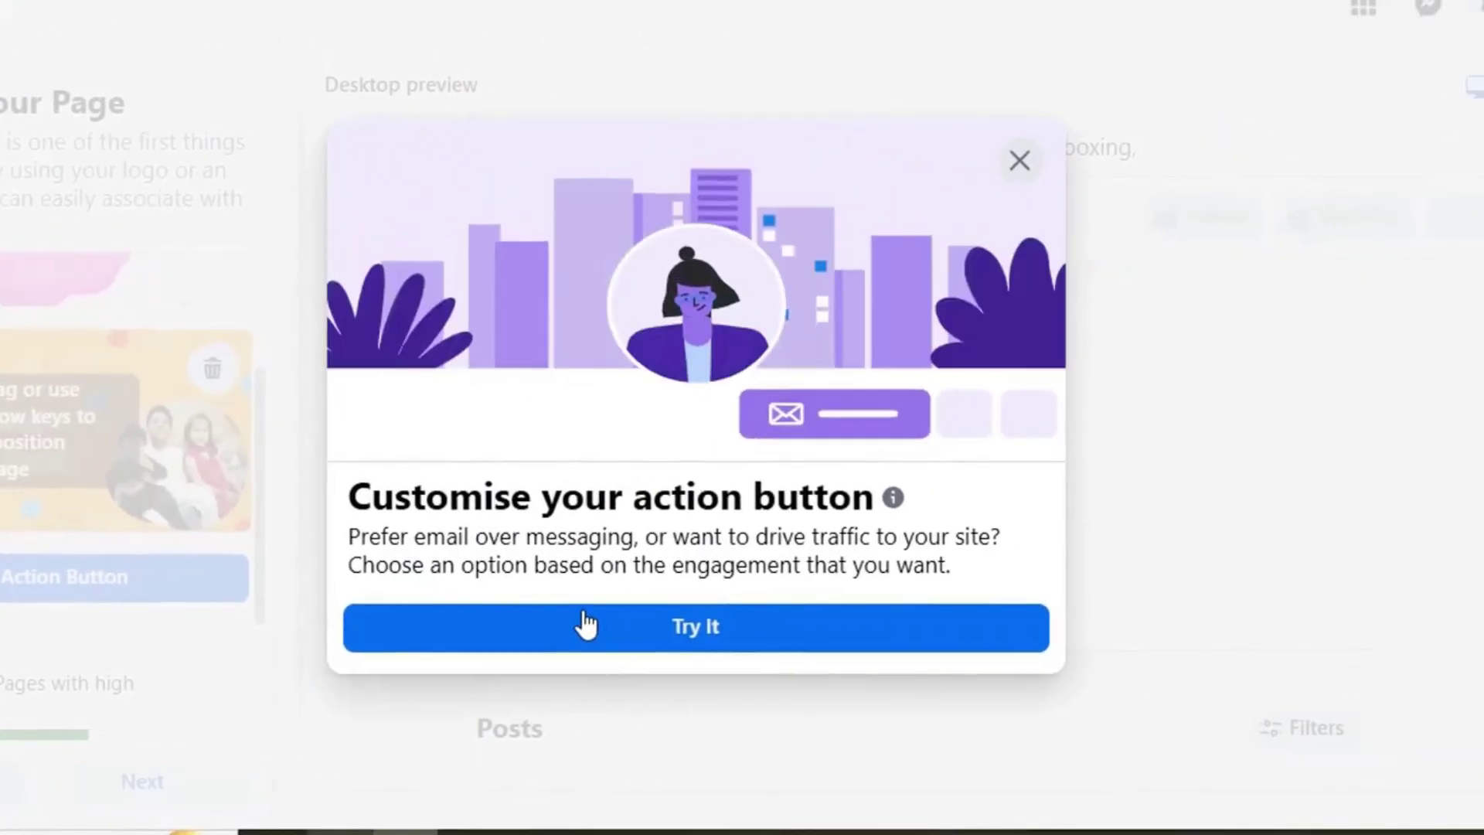
pyautogui.click(947, 641)
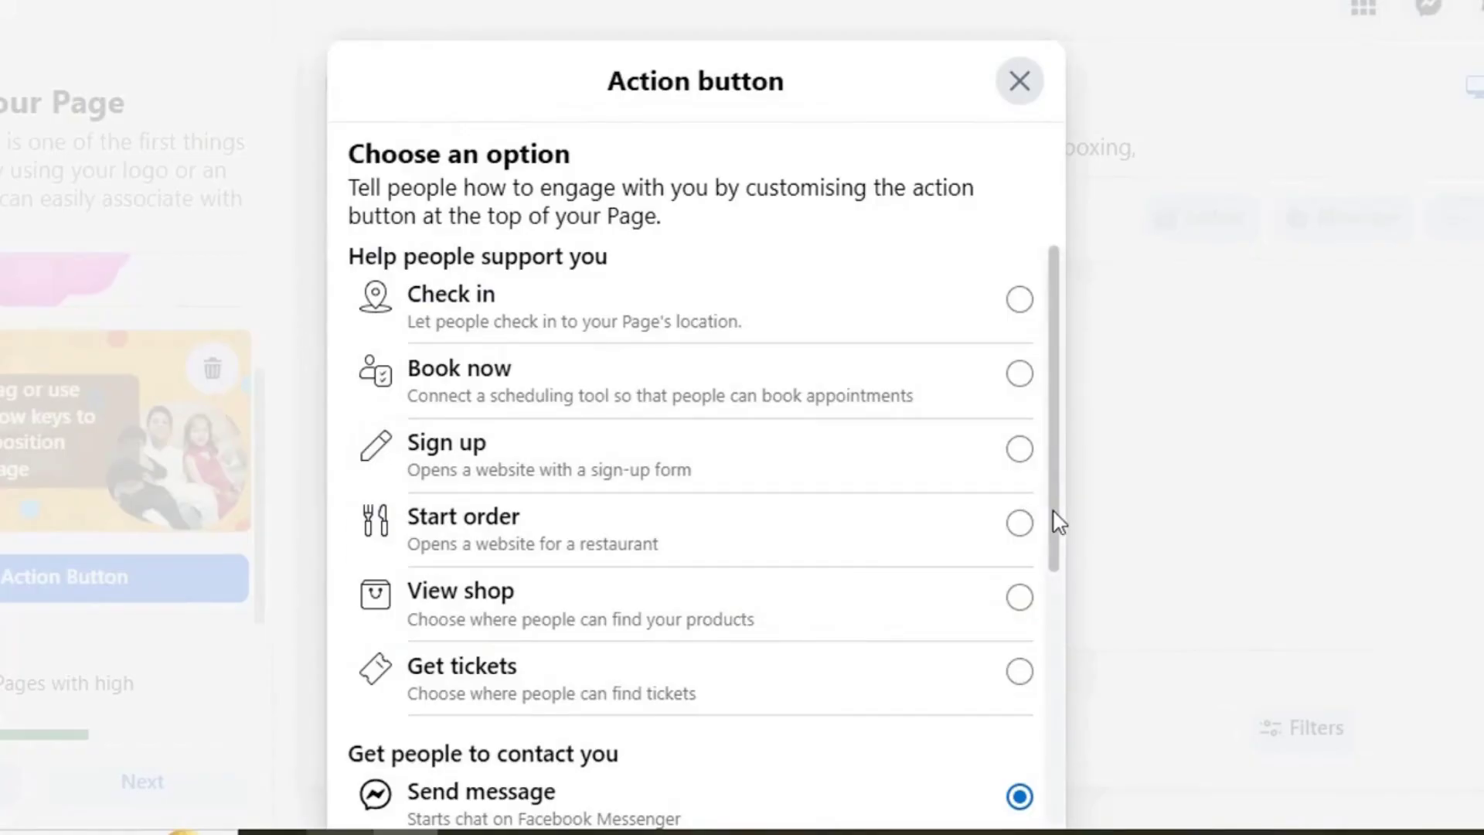
pyautogui.moveTo(1055, 513); pyautogui.dragTo(1053, 712)
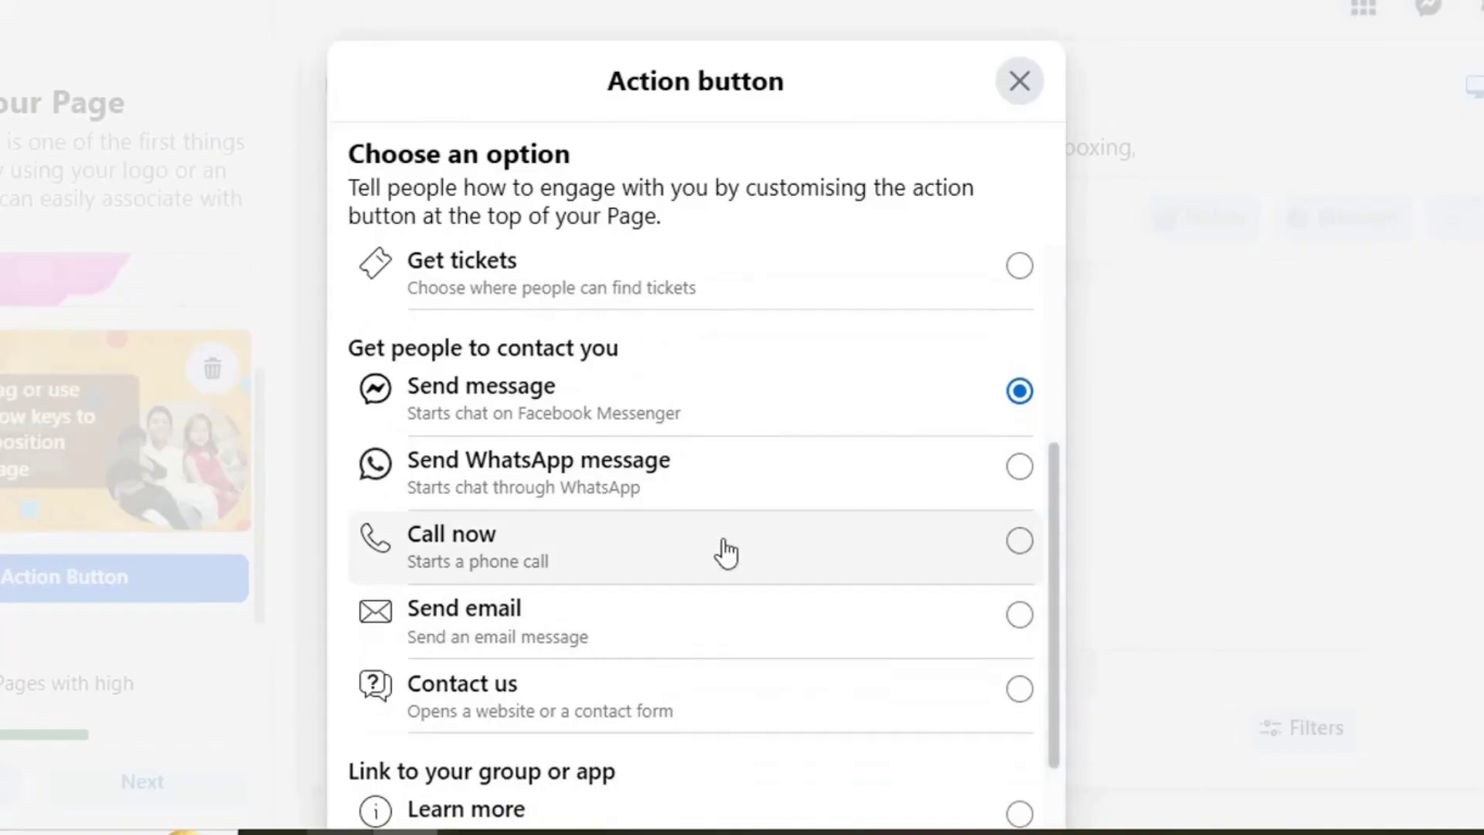
pyautogui.click(717, 491)
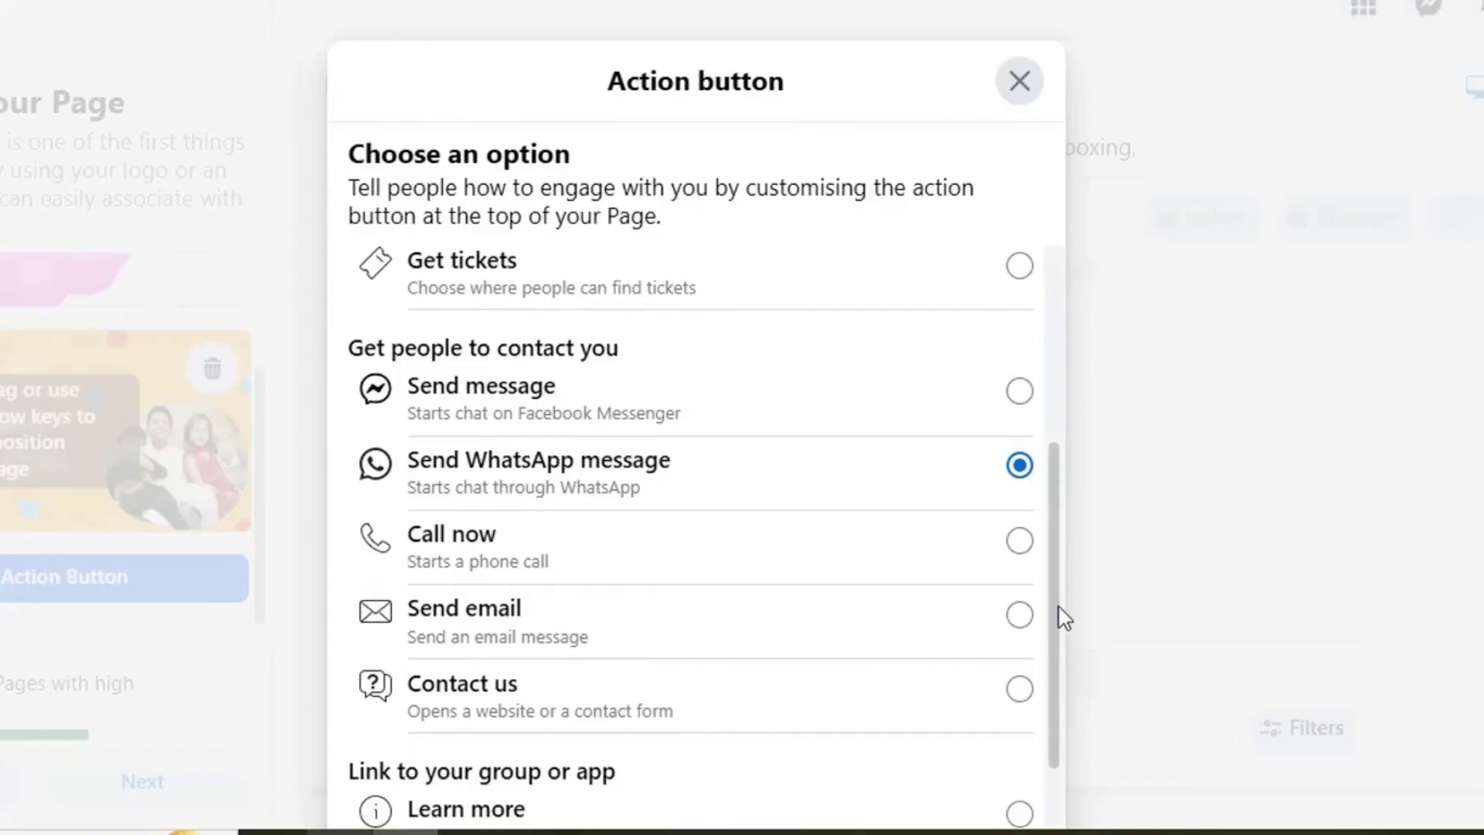
pyautogui.moveTo(1059, 607); pyautogui.dragTo(1053, 777)
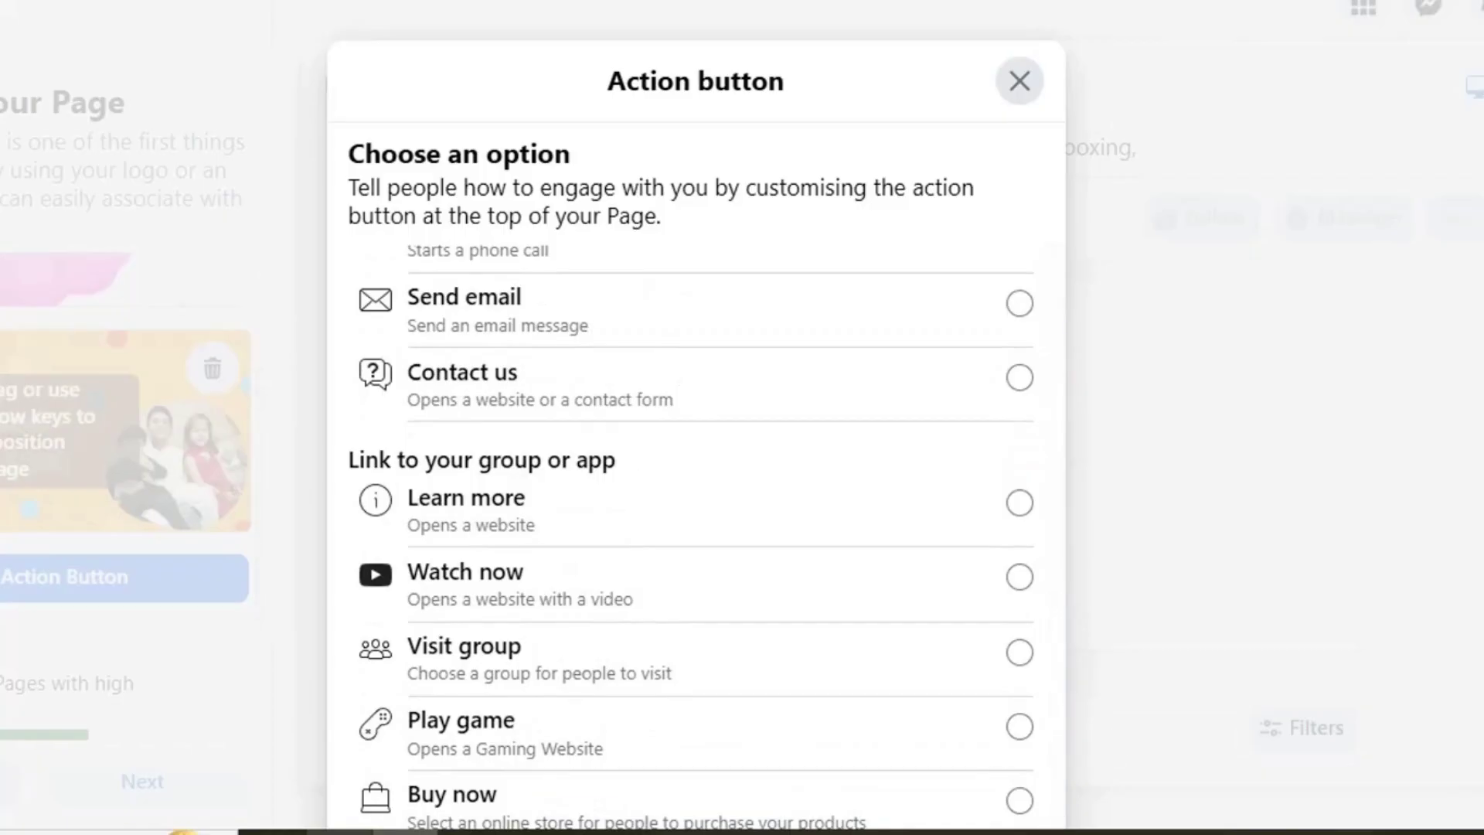
pyautogui.scroll(-3, 695, 418)
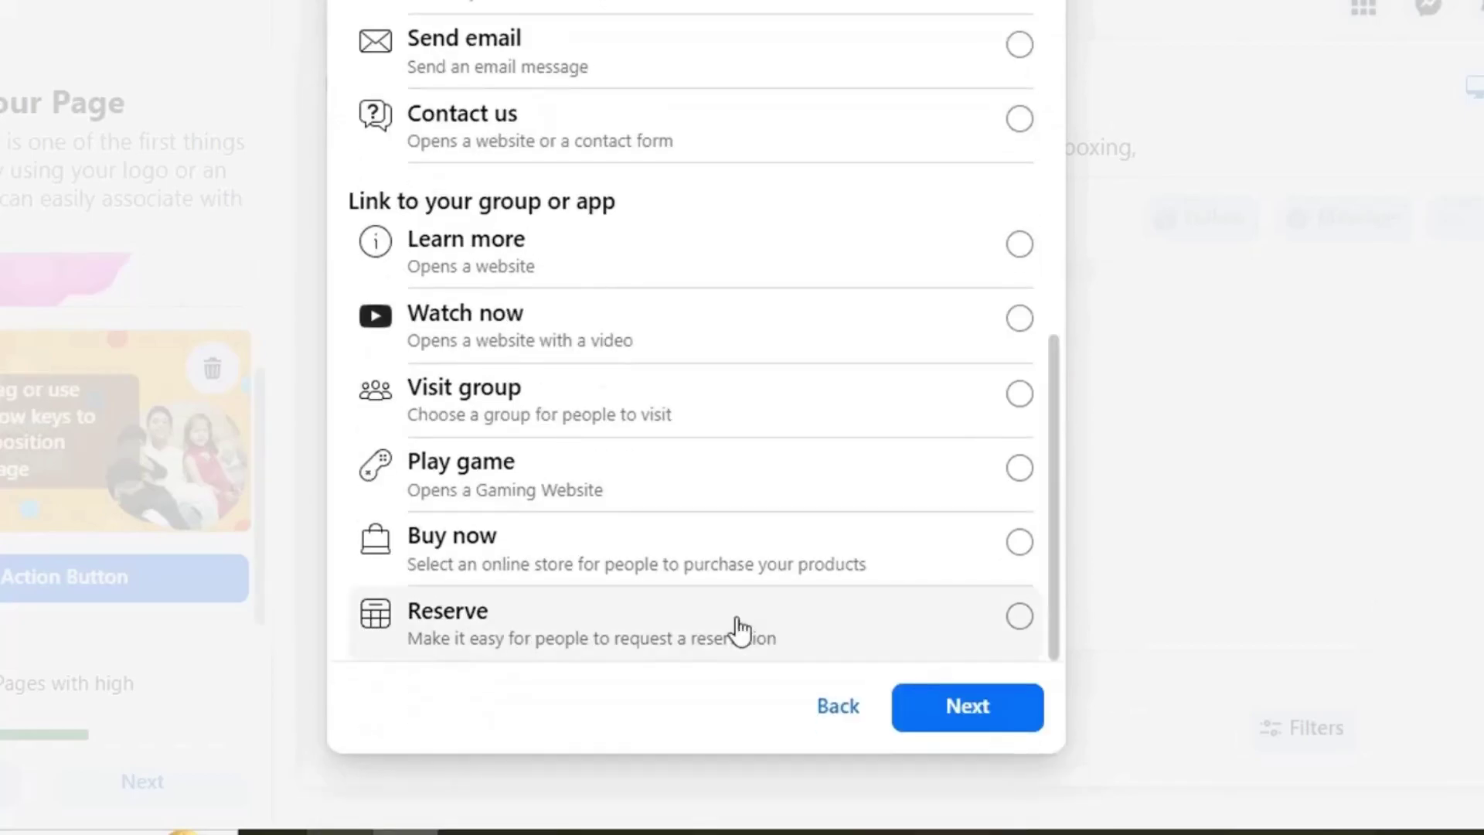
pyautogui.click(955, 707)
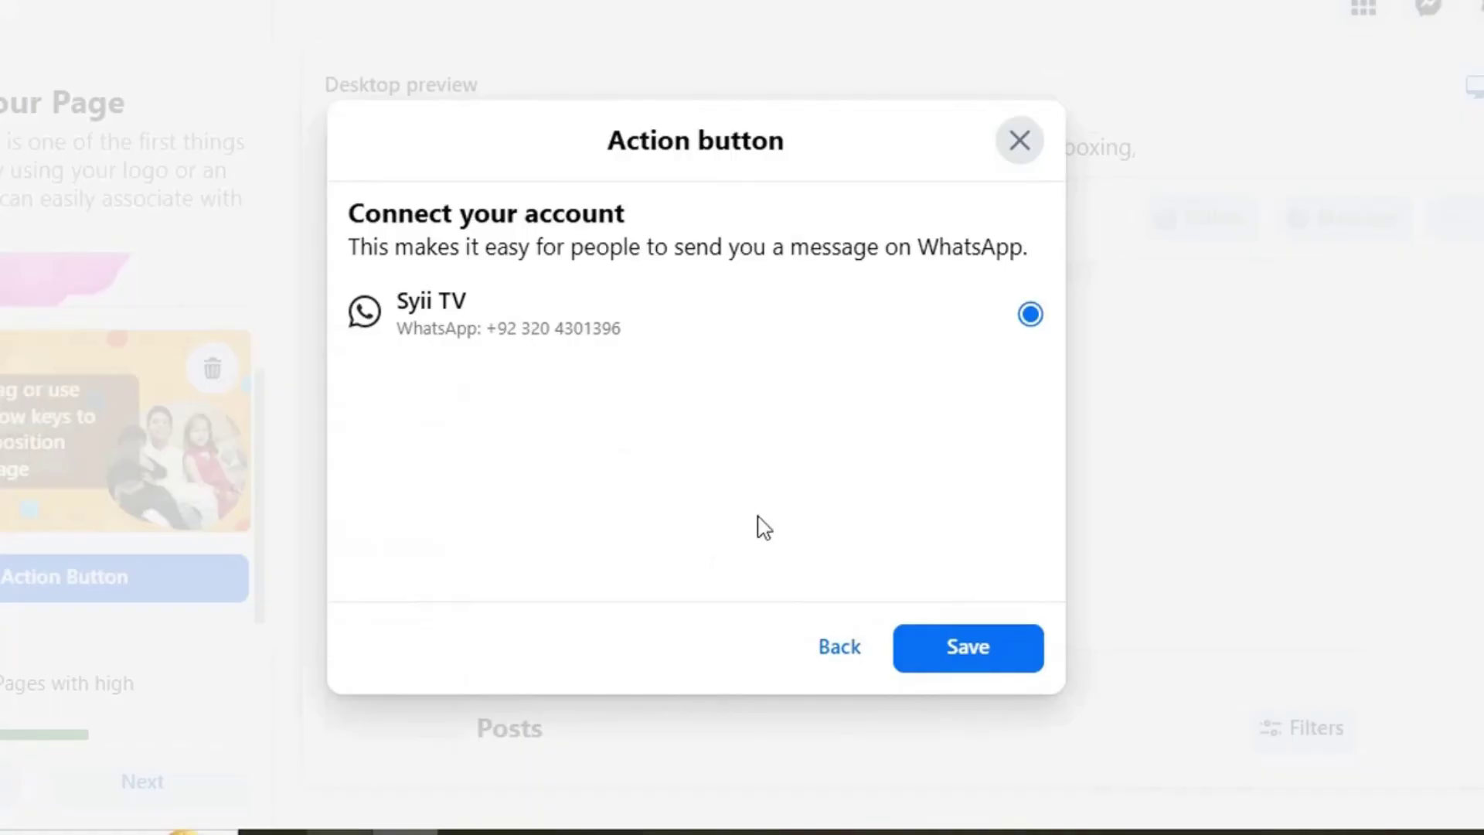
pyautogui.click(1019, 661)
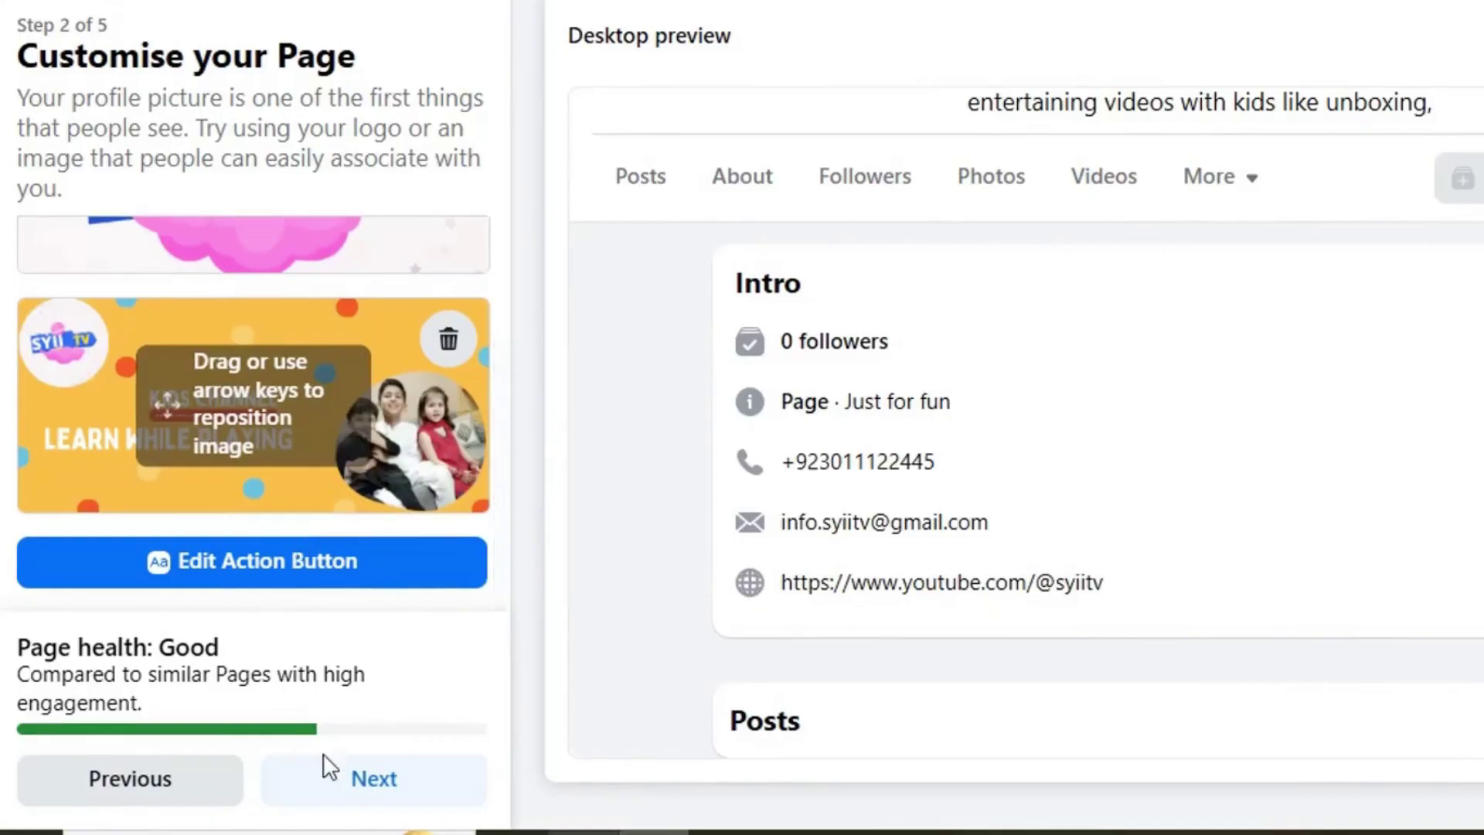
# Enter the WhatsApp phone number with Pakistan's +92 country code
pyautogui.click(350, 779)
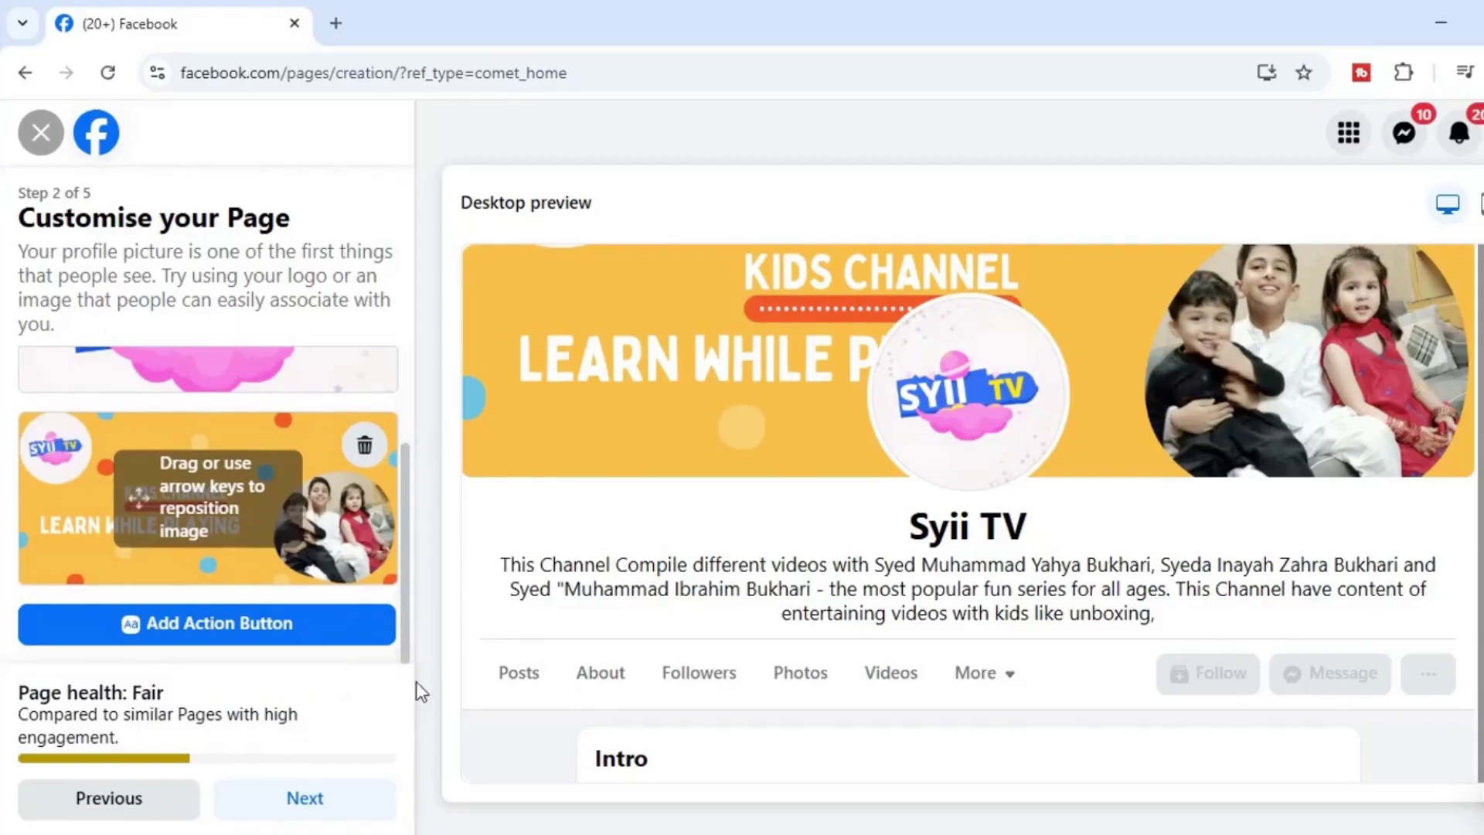
pyautogui.click(299, 804)
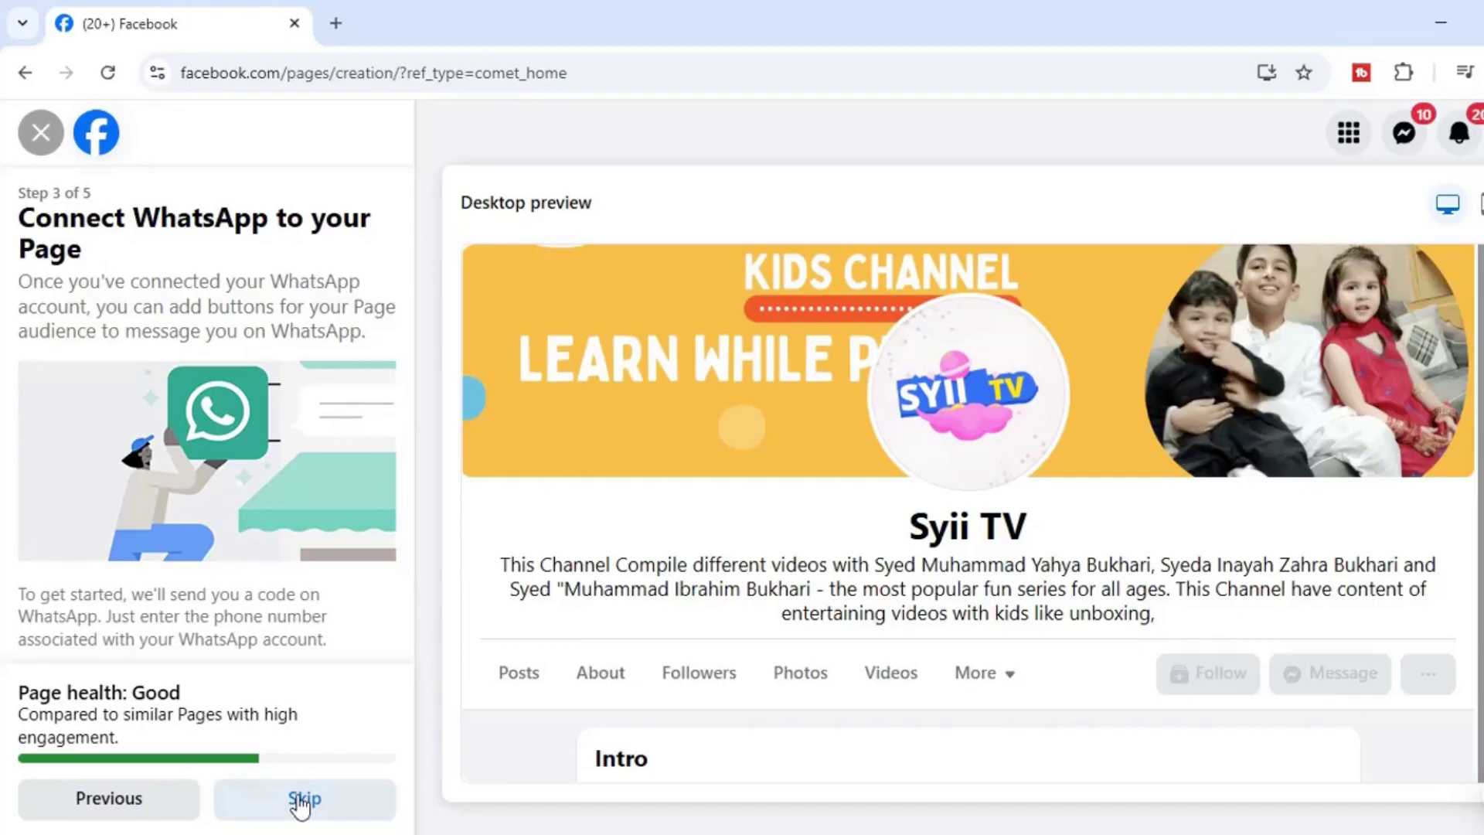
pyautogui.scroll(-2, 409, 495)
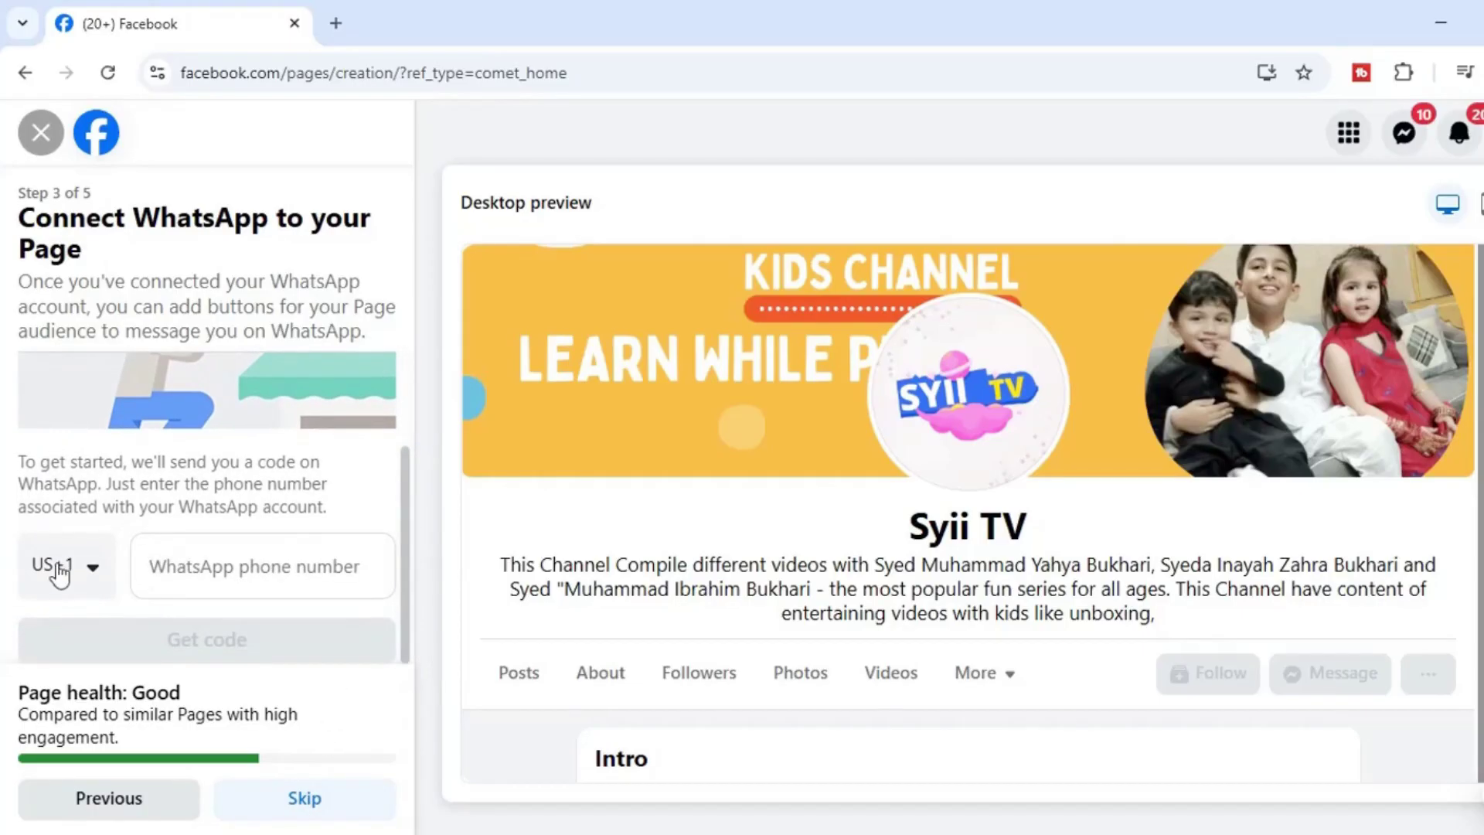
pyautogui.click(85, 571)
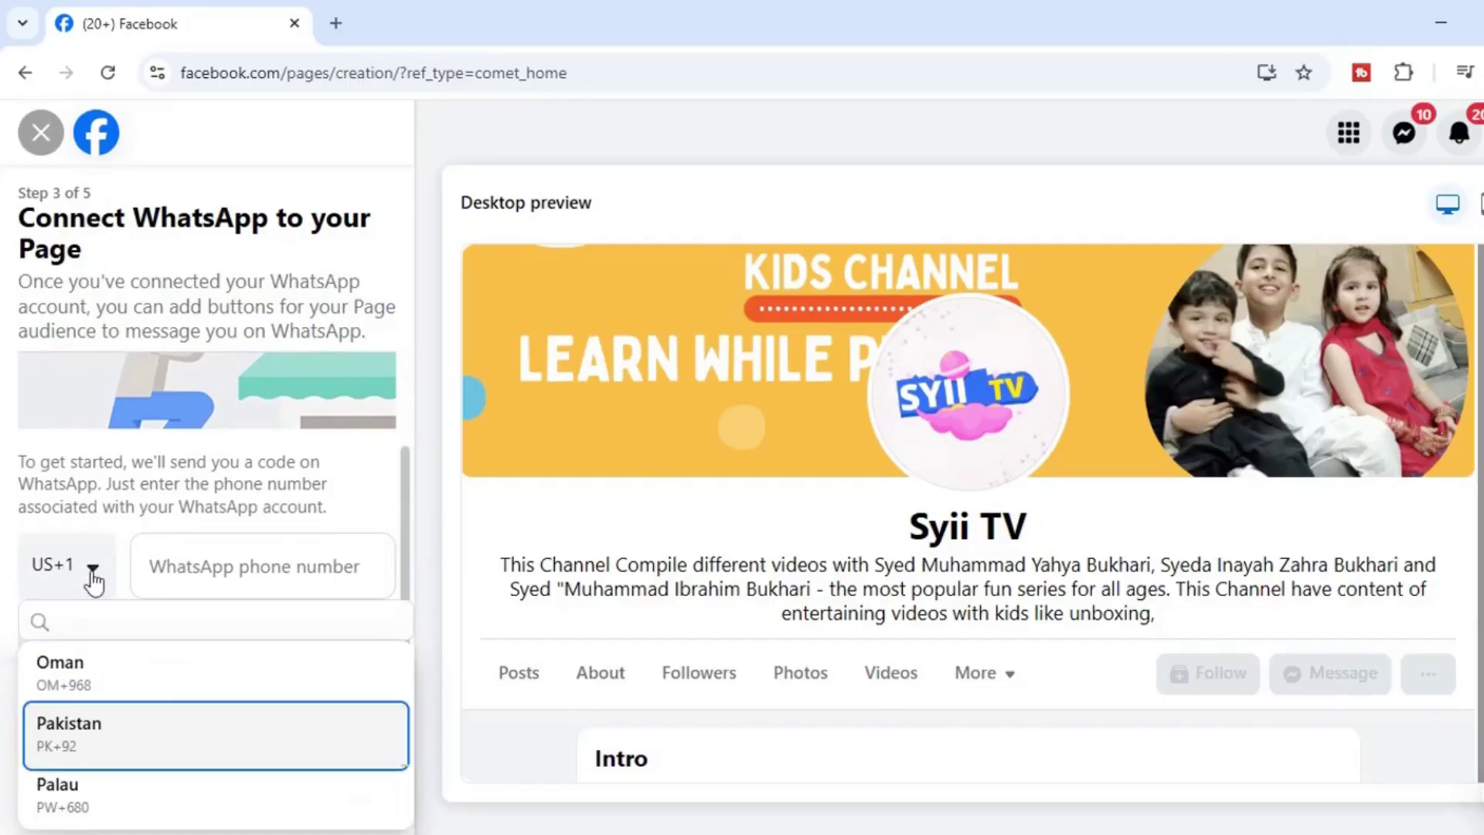
pyautogui.click(116, 744)
pyautogui.click(181, 555)
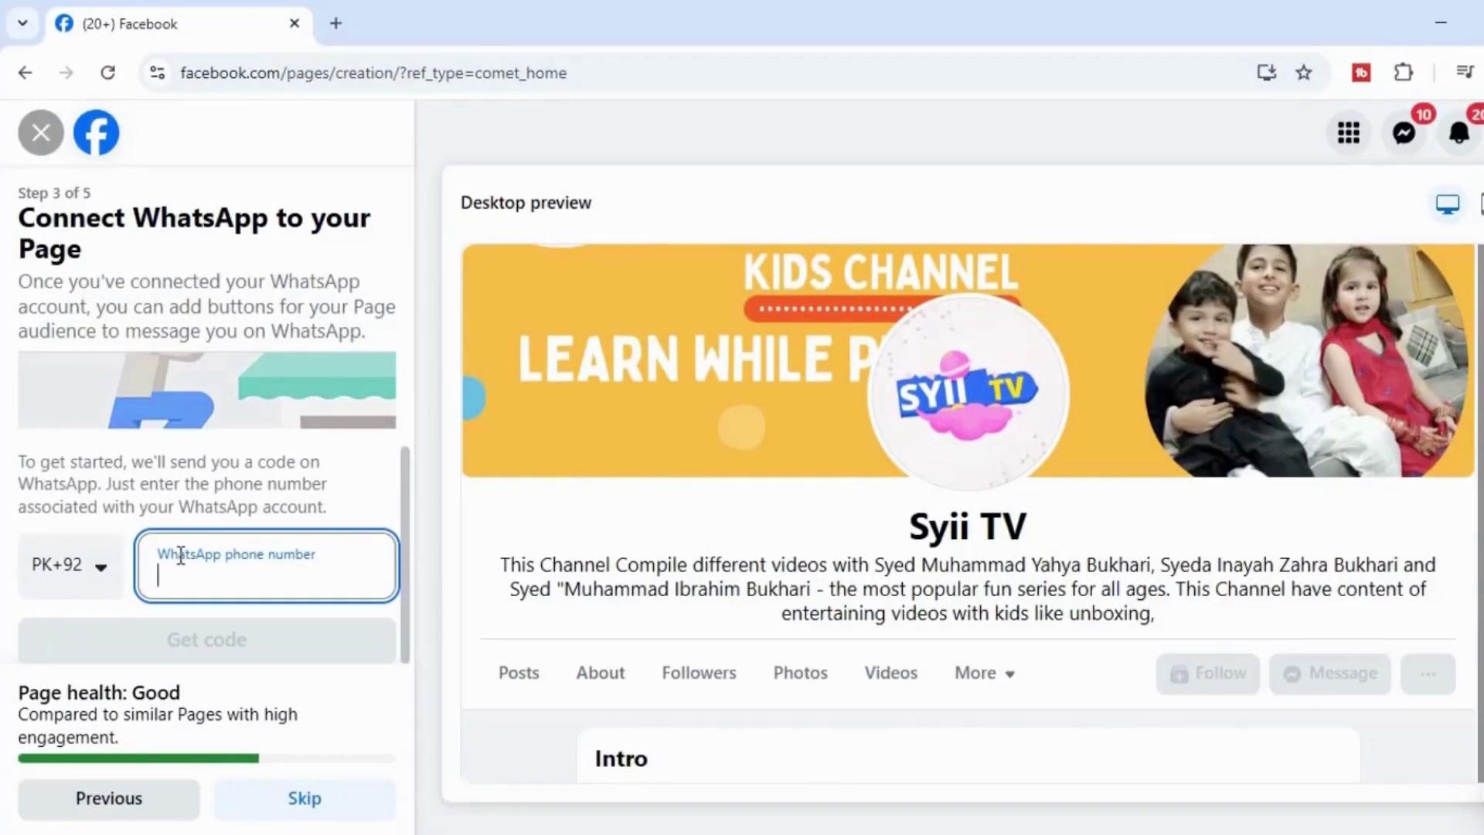
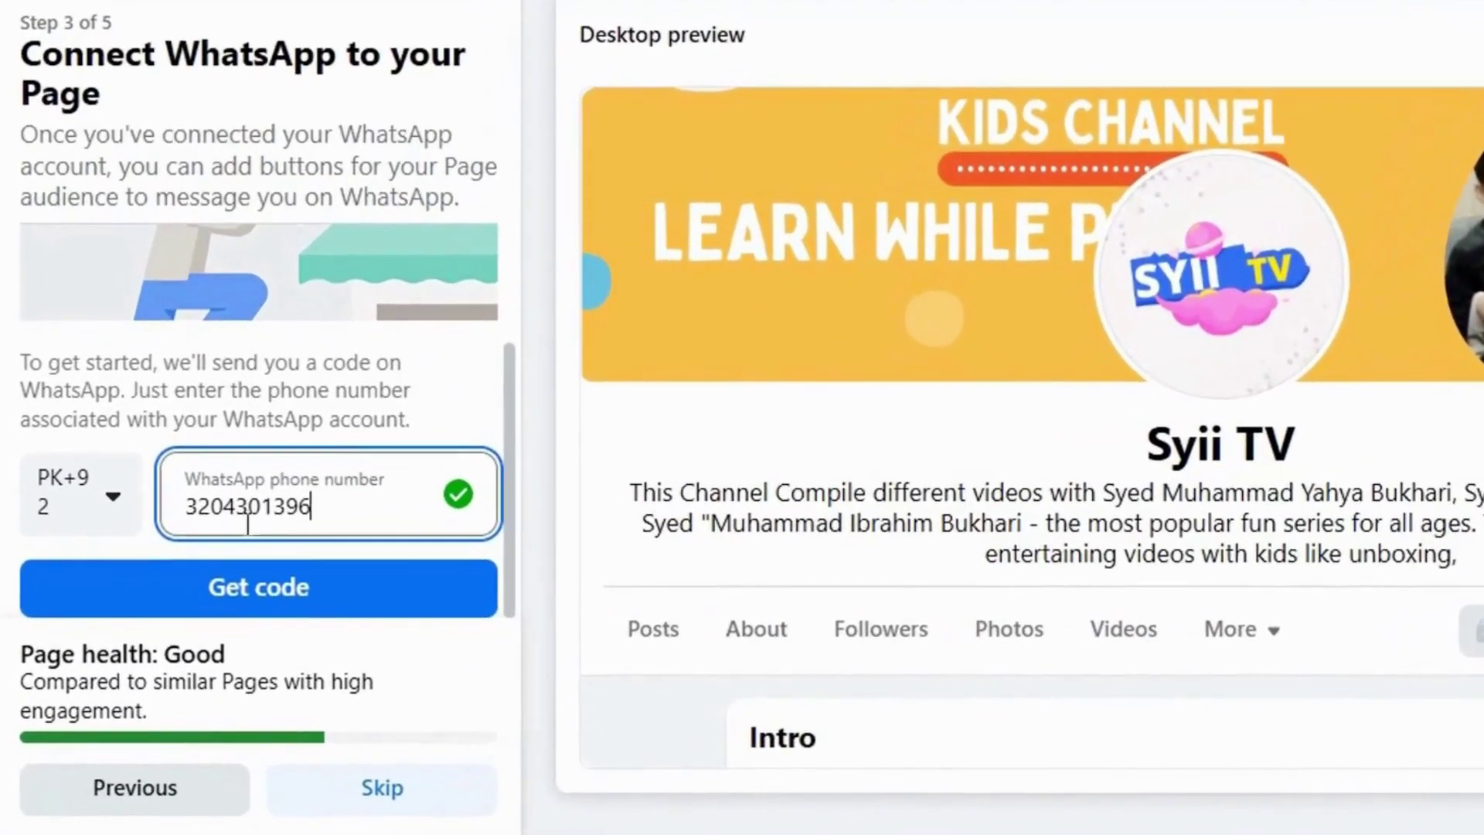
# Request the WhatsApp verification code, enter the received 5-digit code and confirm it
pyautogui.click(214, 650)
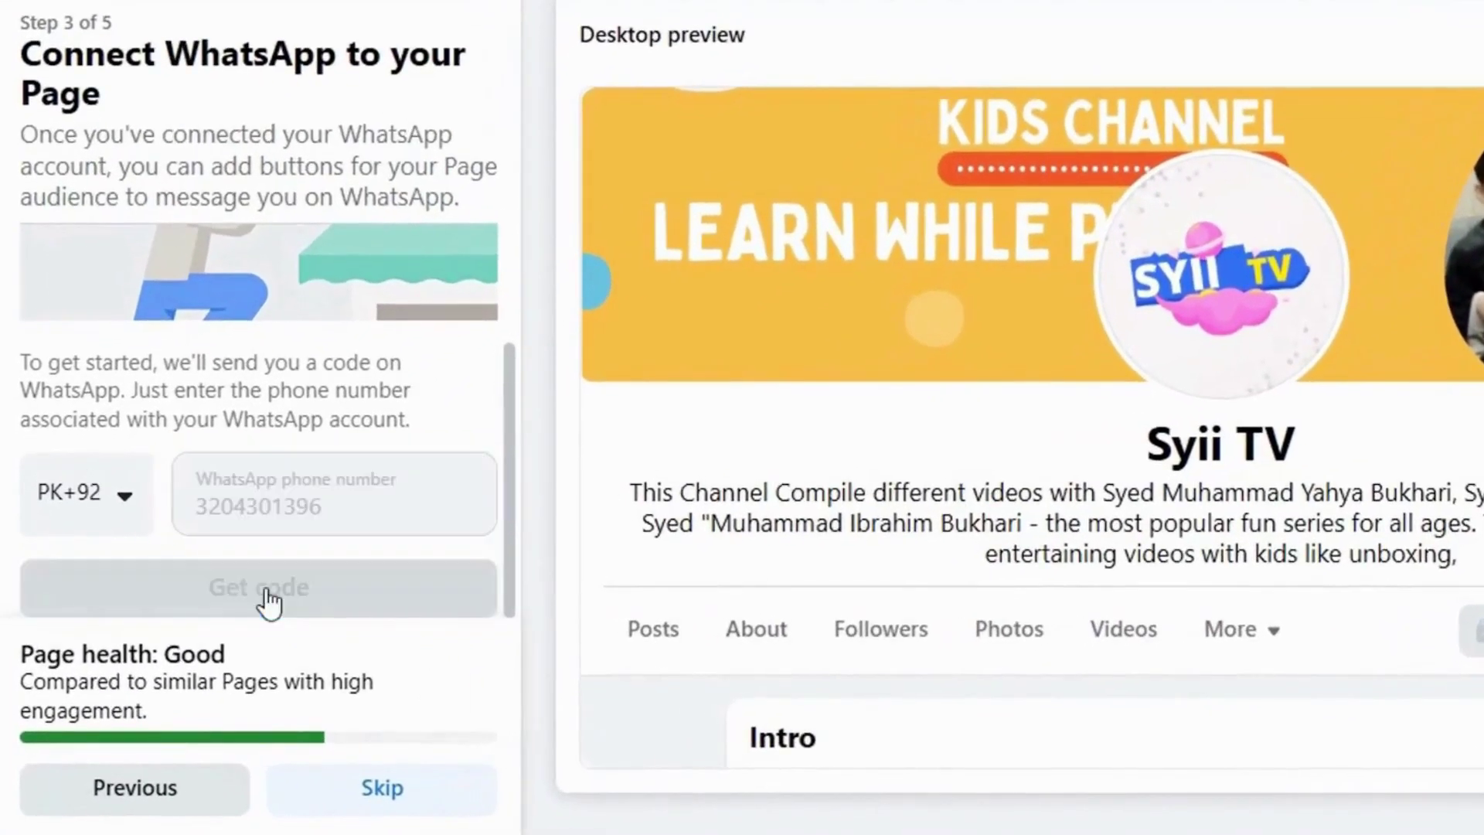
pyautogui.click(265, 461)
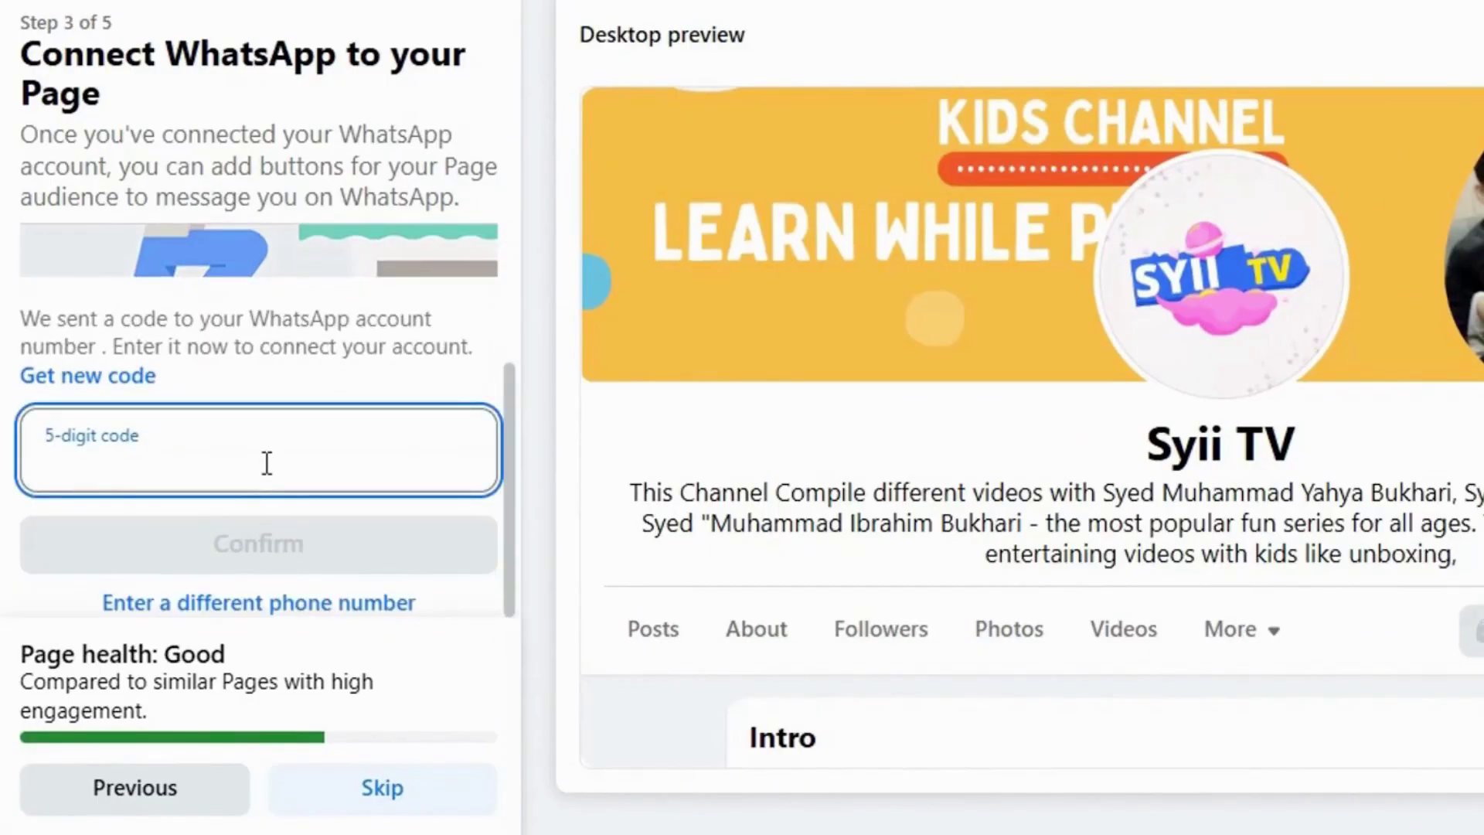
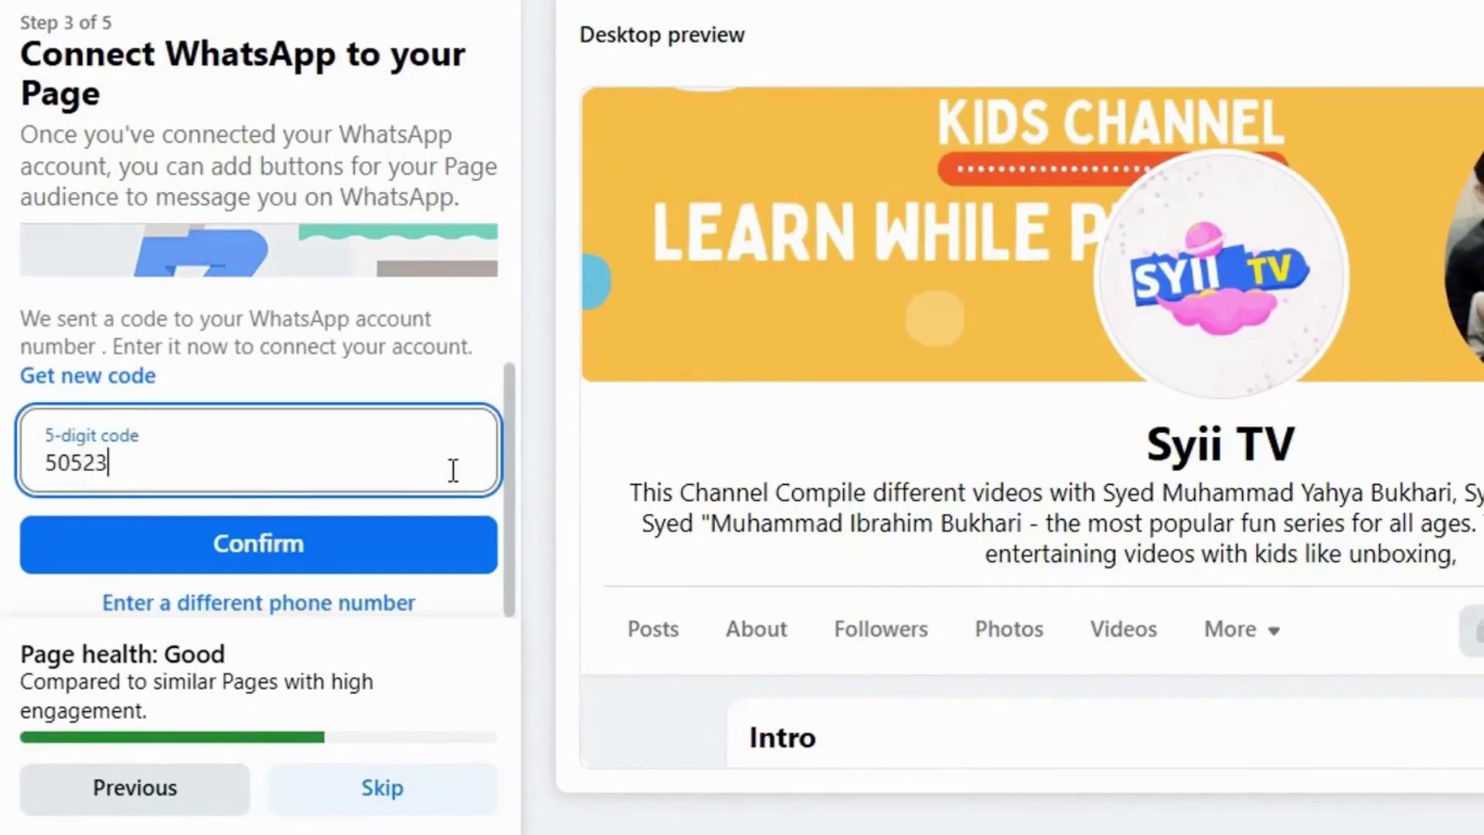
pyautogui.click(382, 570)
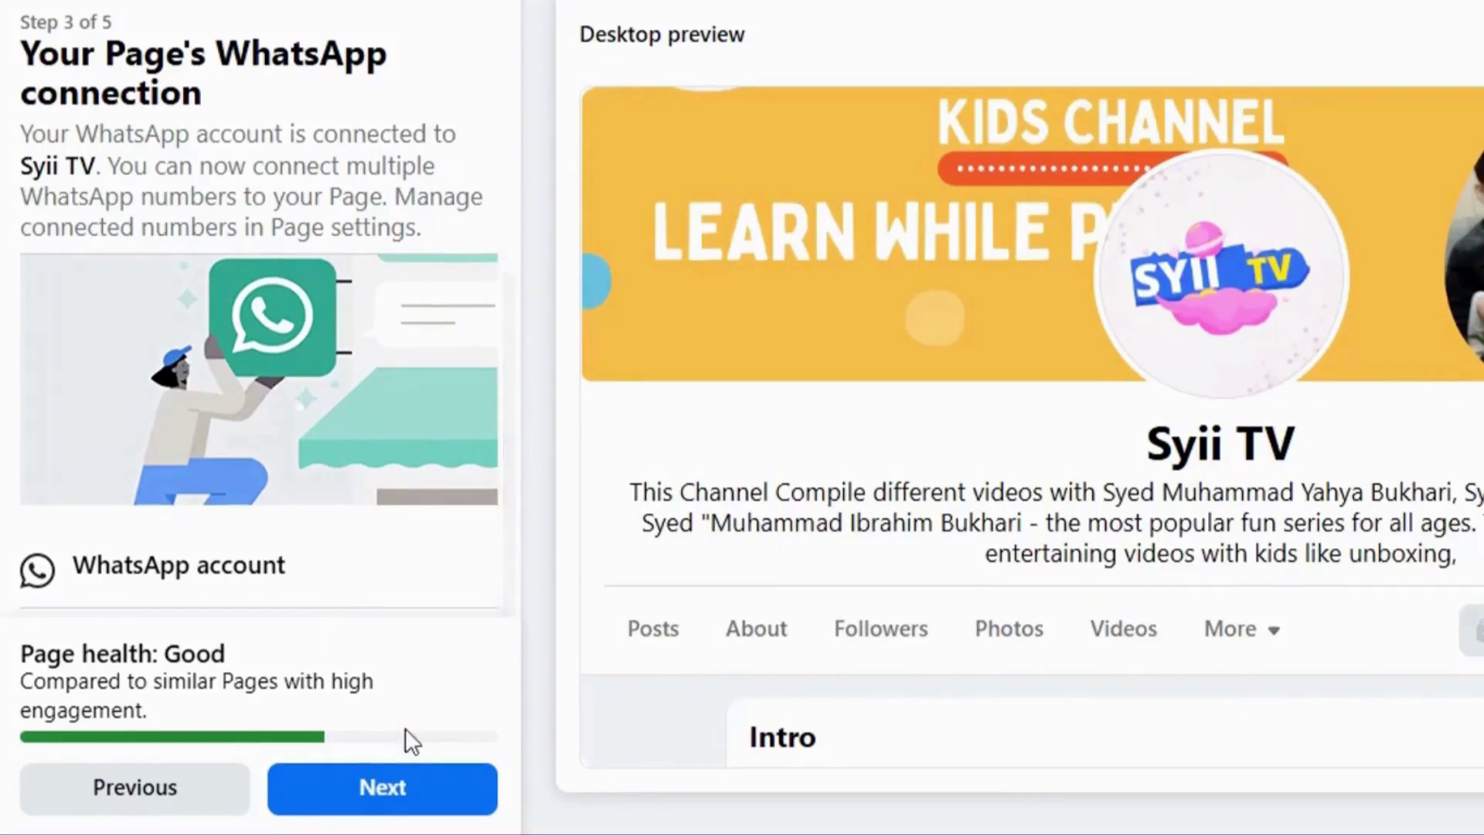
# Skip the Build your Page audience step and click Done to finish the setup wizard
pyautogui.click(371, 777)
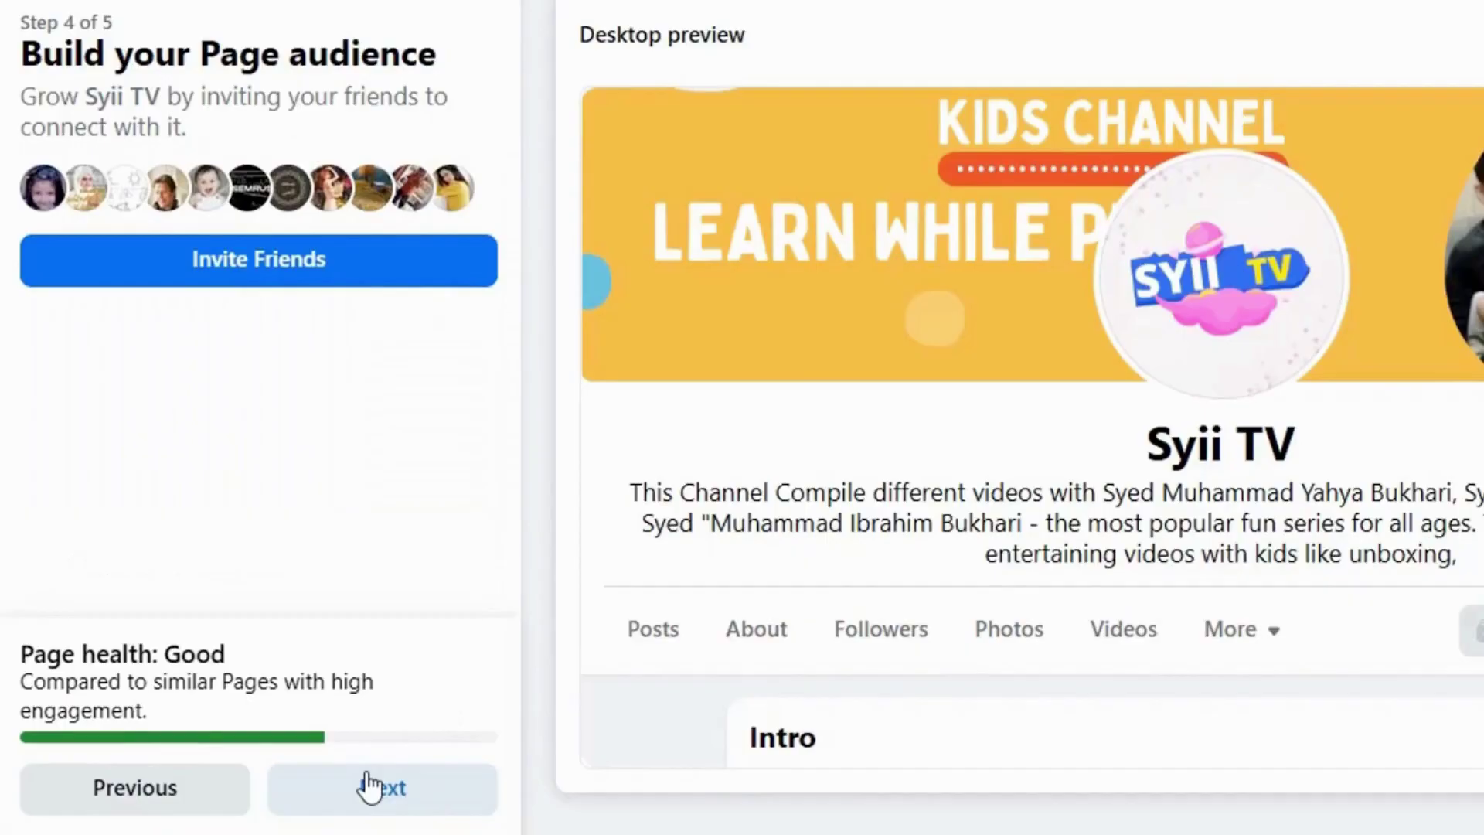
pyautogui.tripleClick(447, 68)
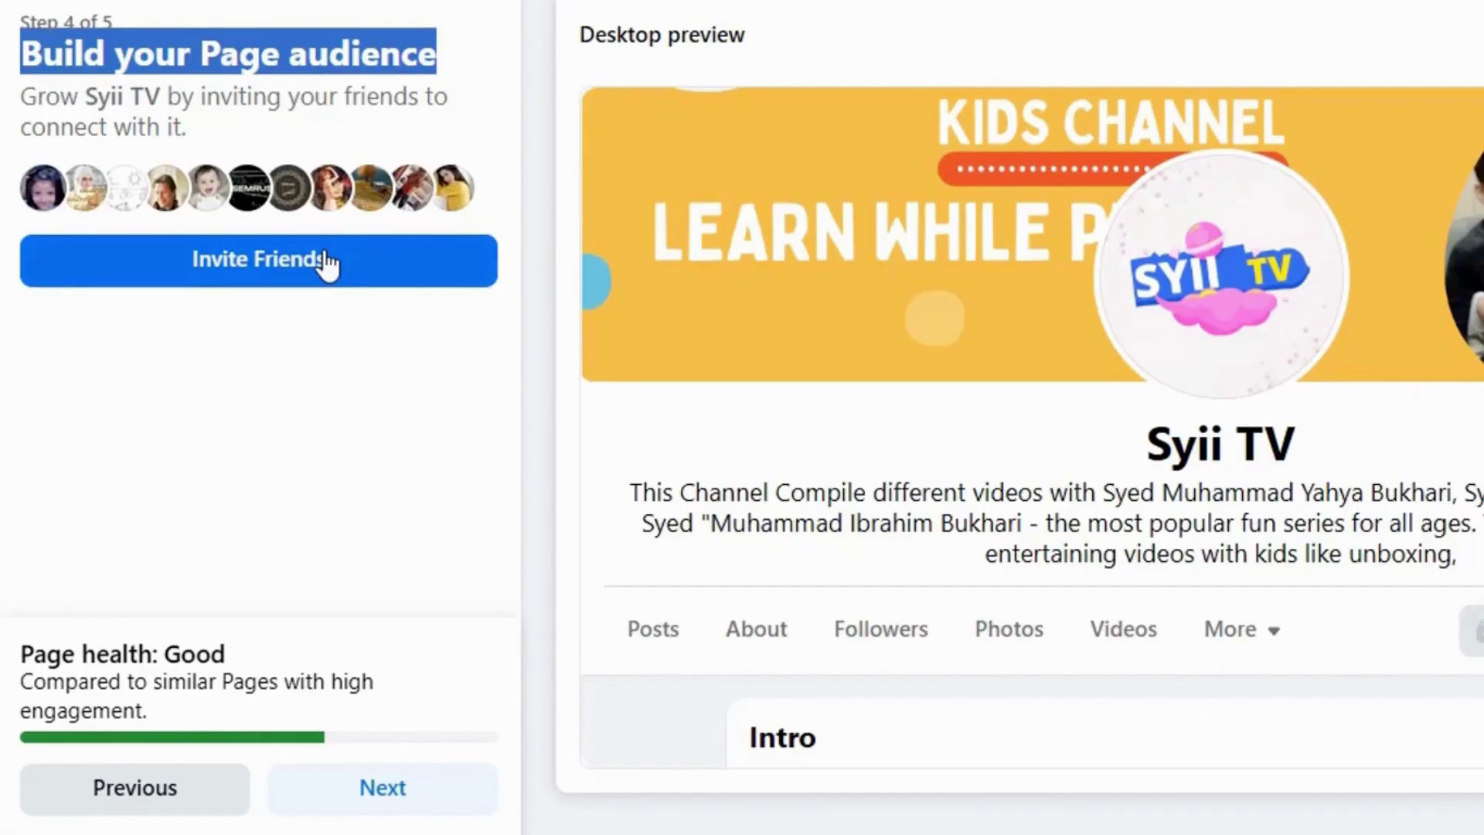
pyautogui.click(298, 403)
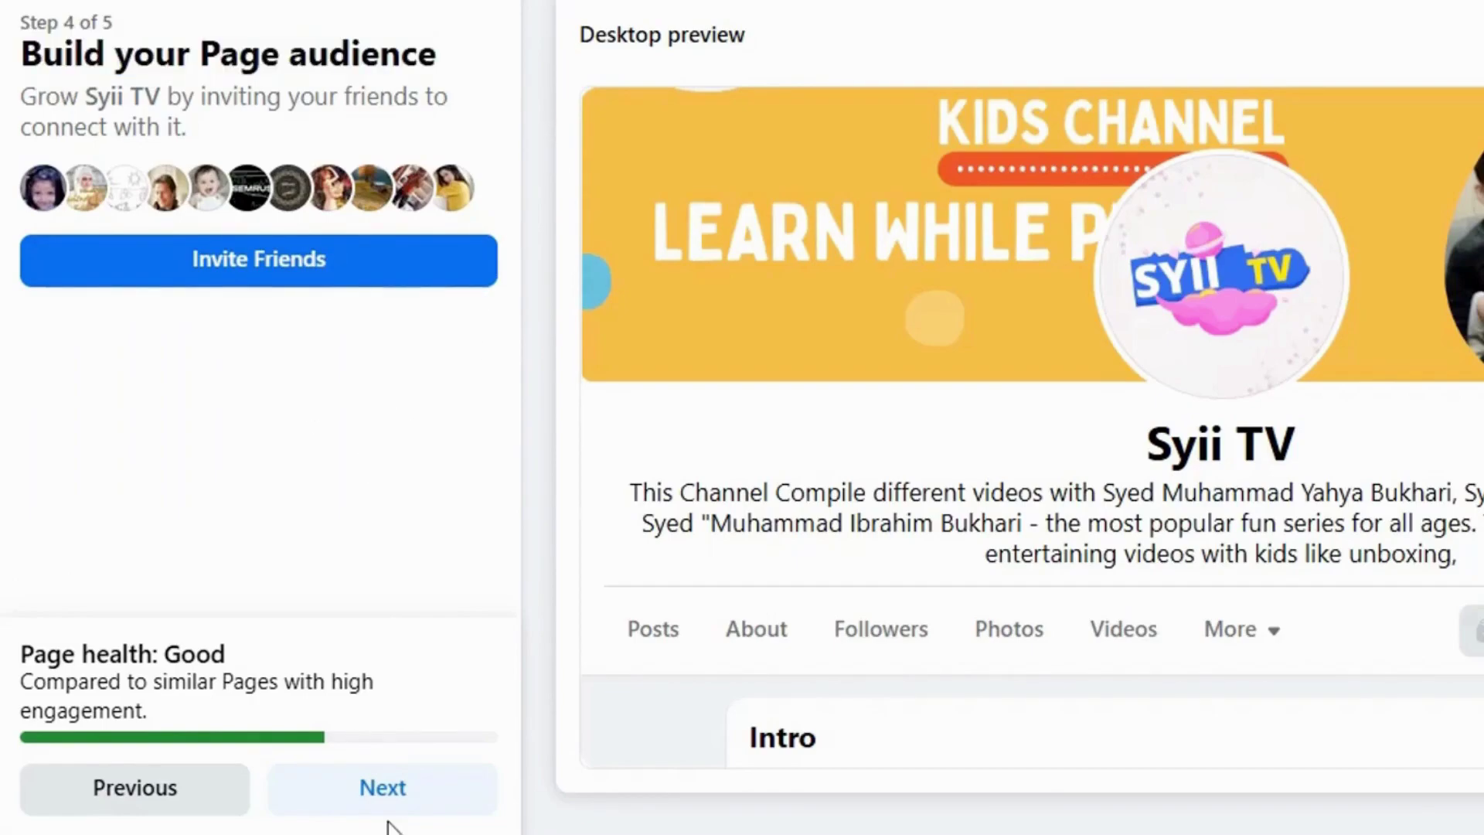
pyautogui.click(381, 796)
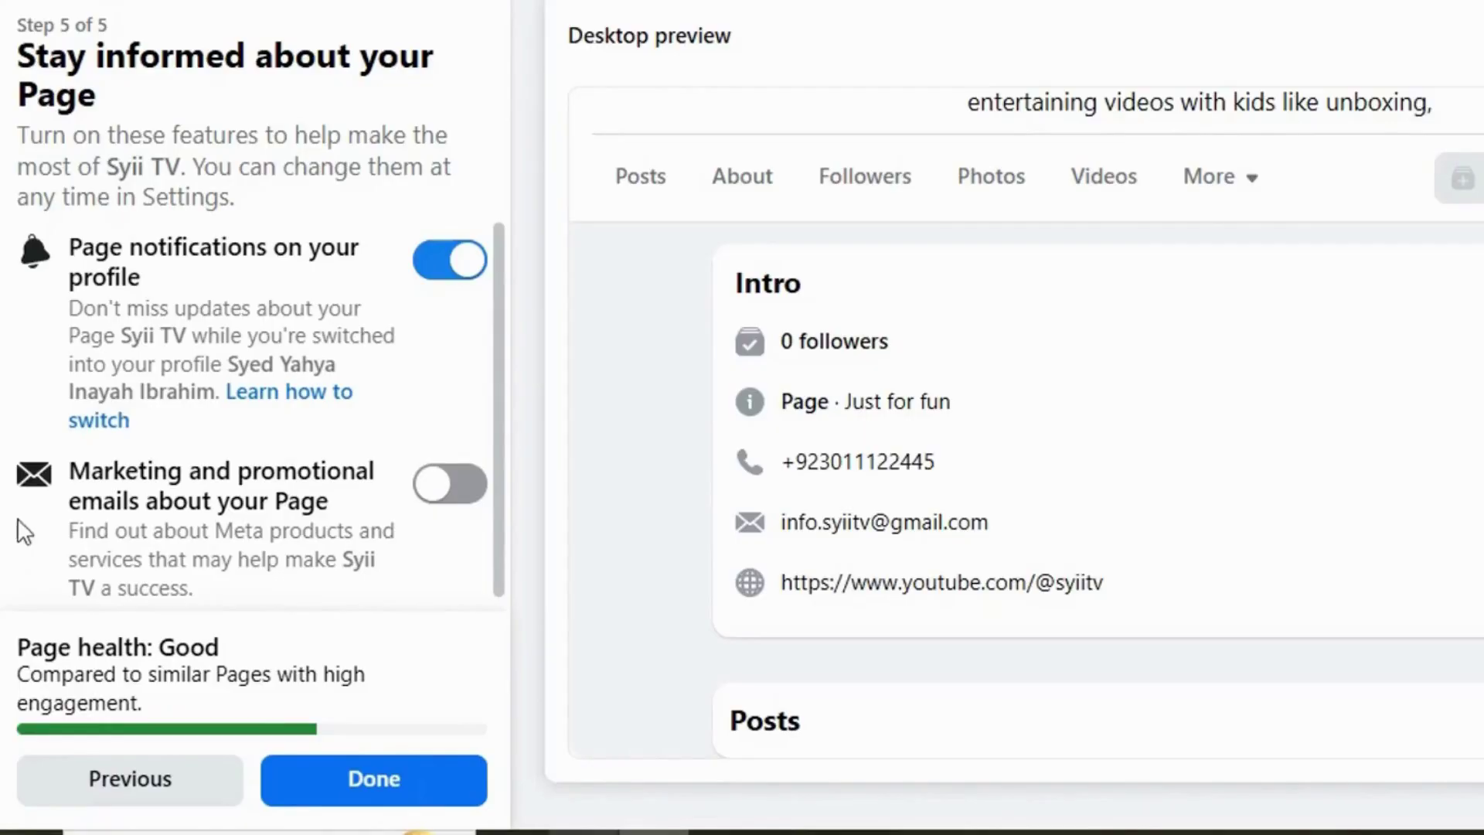
pyautogui.click(386, 778)
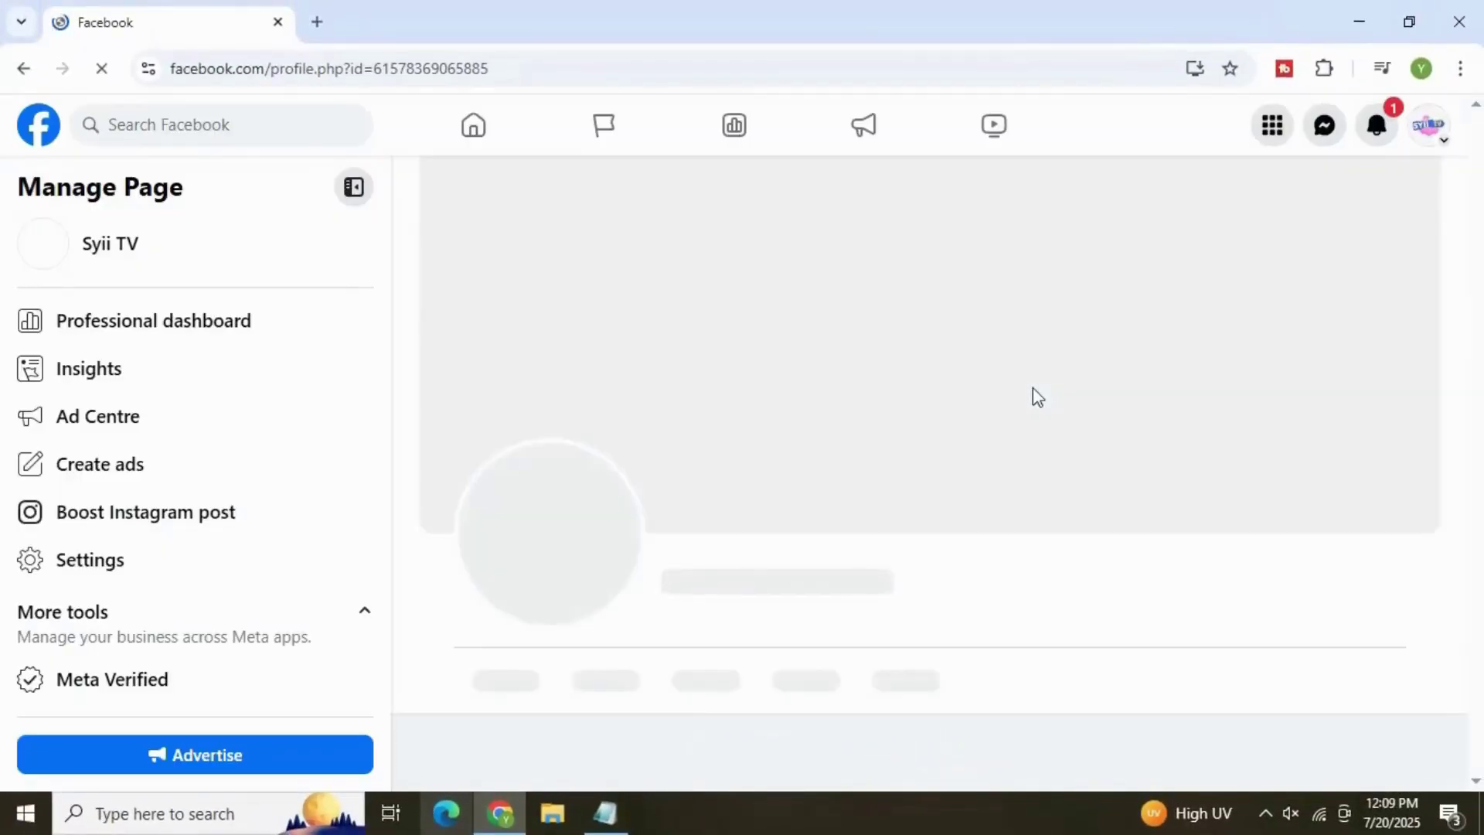
pyautogui.scroll(-3, 1033, 387)
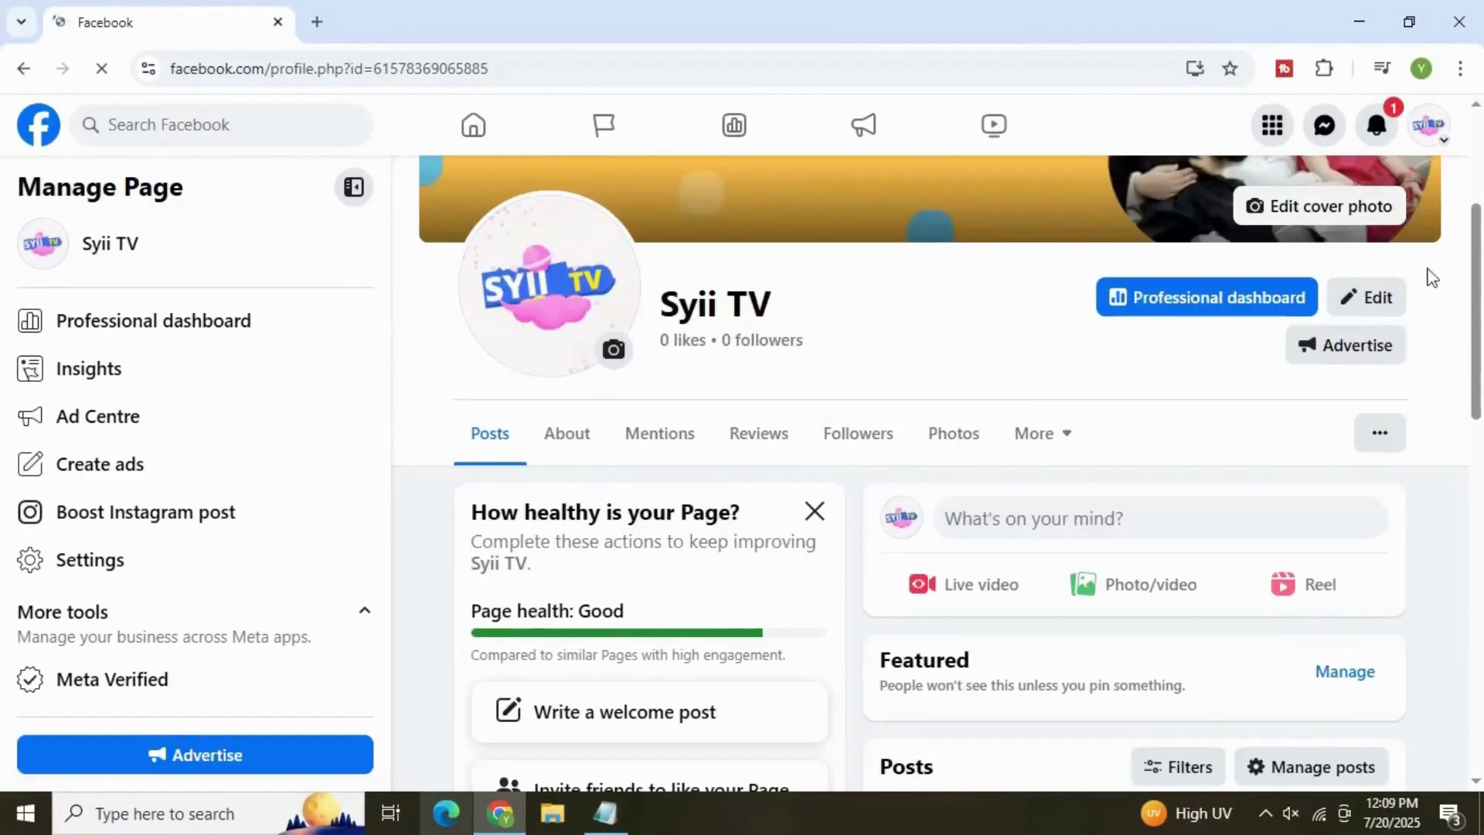
pyautogui.moveTo(1477, 272); pyautogui.dragTo(1481, 193)
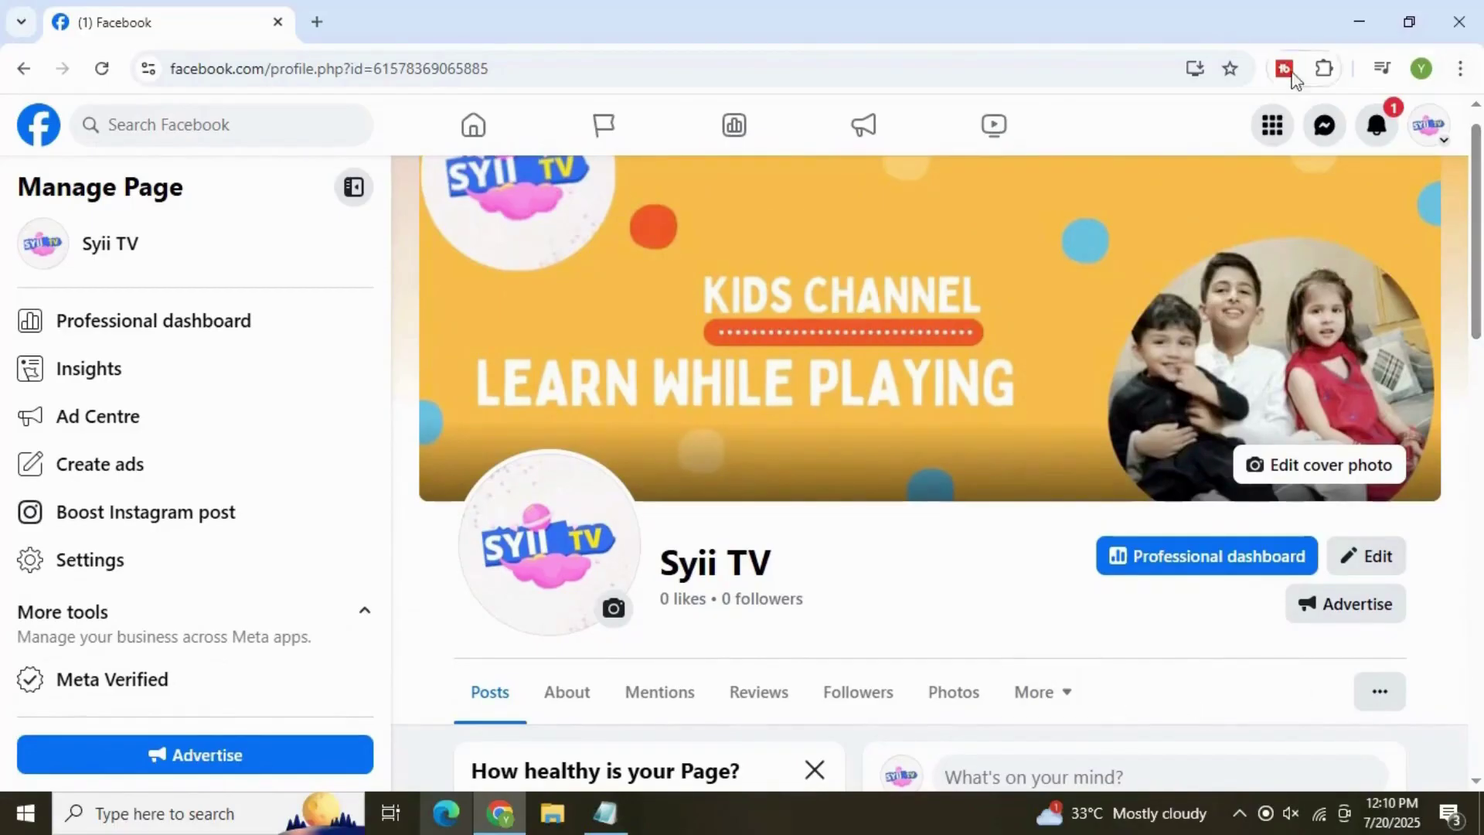
pyautogui.click(1421, 122)
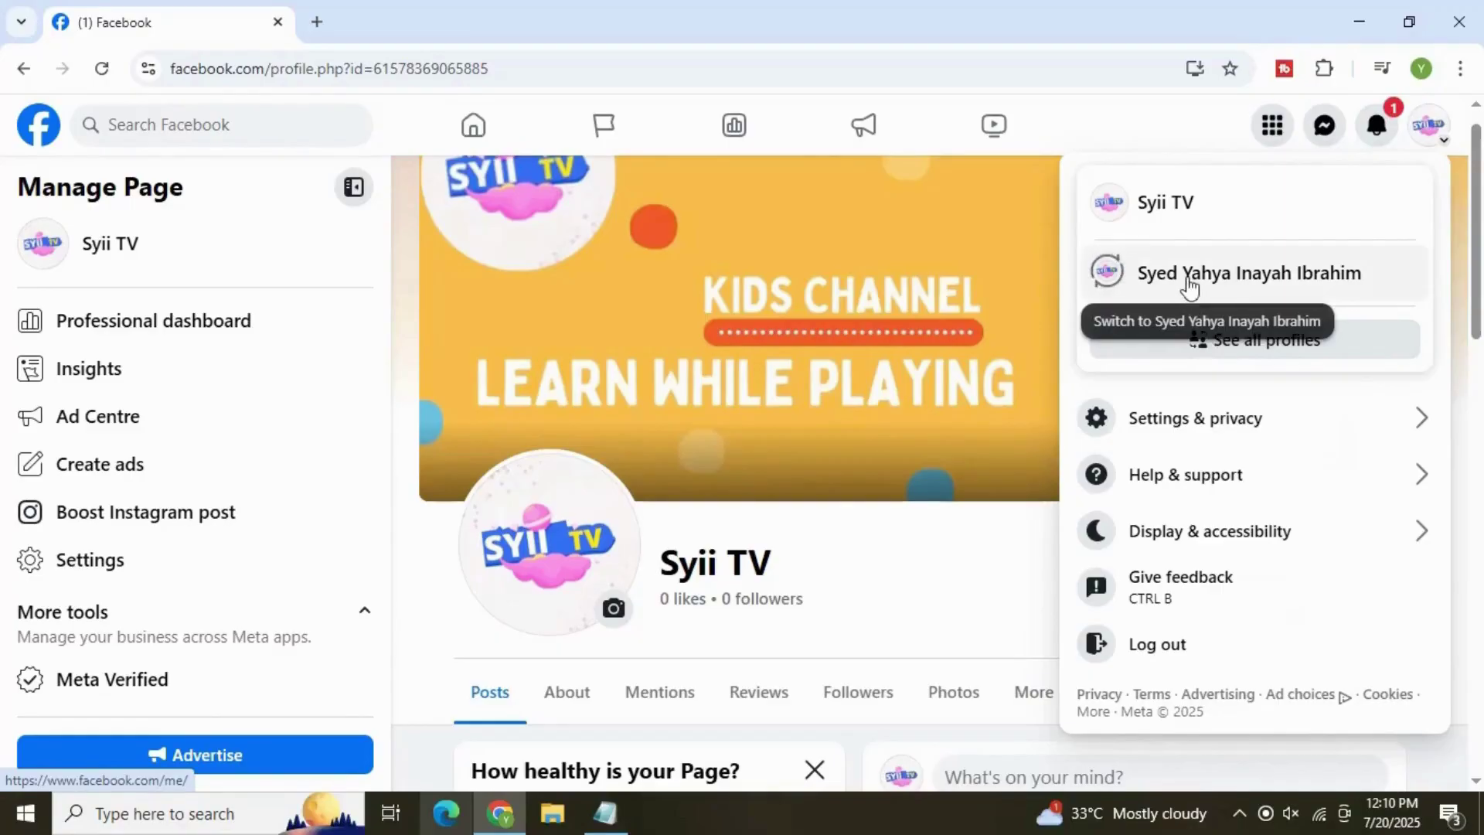
pyautogui.press('Escape')
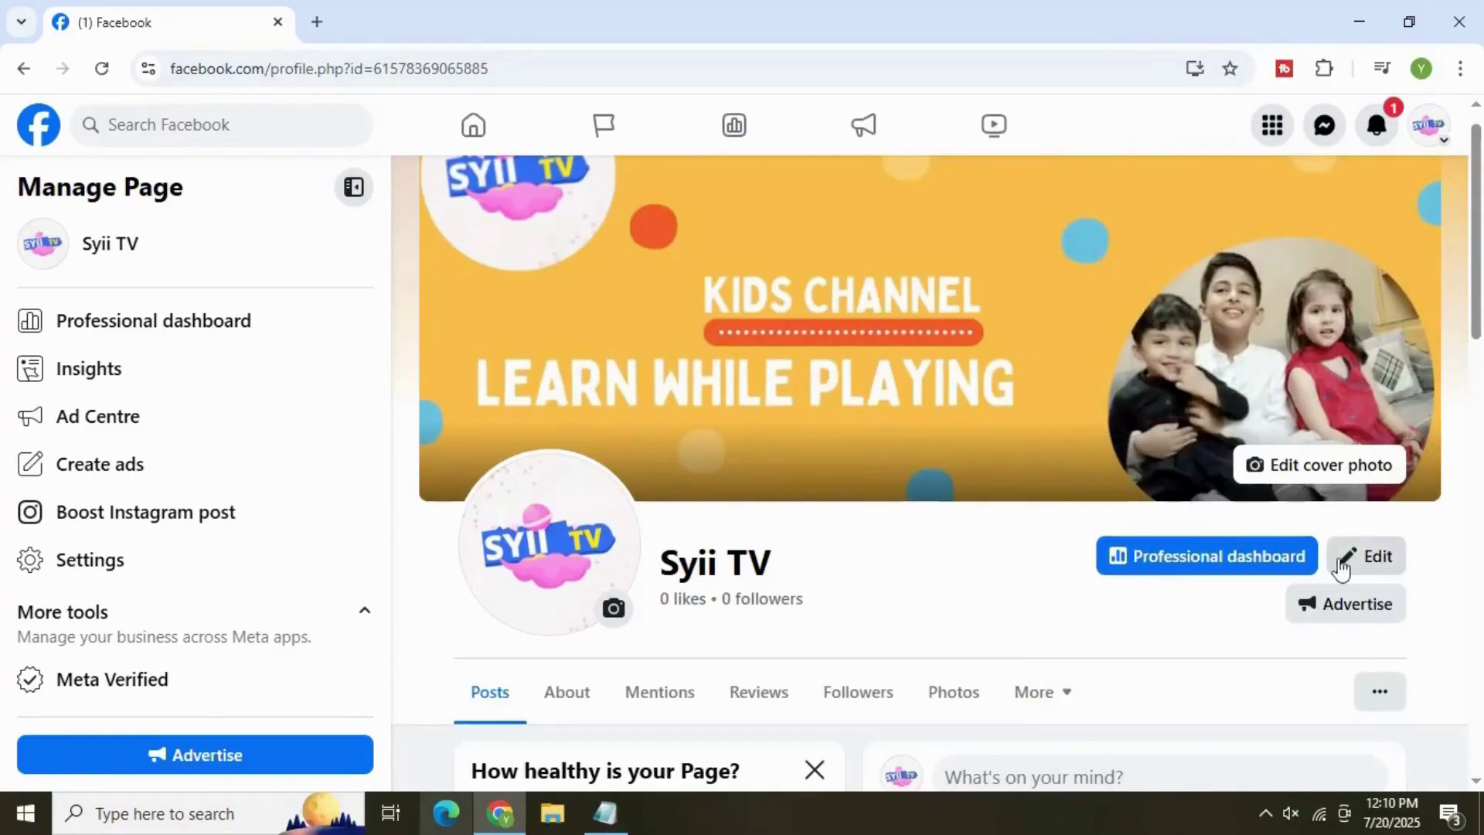
# Open the Edit Page dialog and scroll through the bio and intro details down to Featured
pyautogui.click(1361, 568)
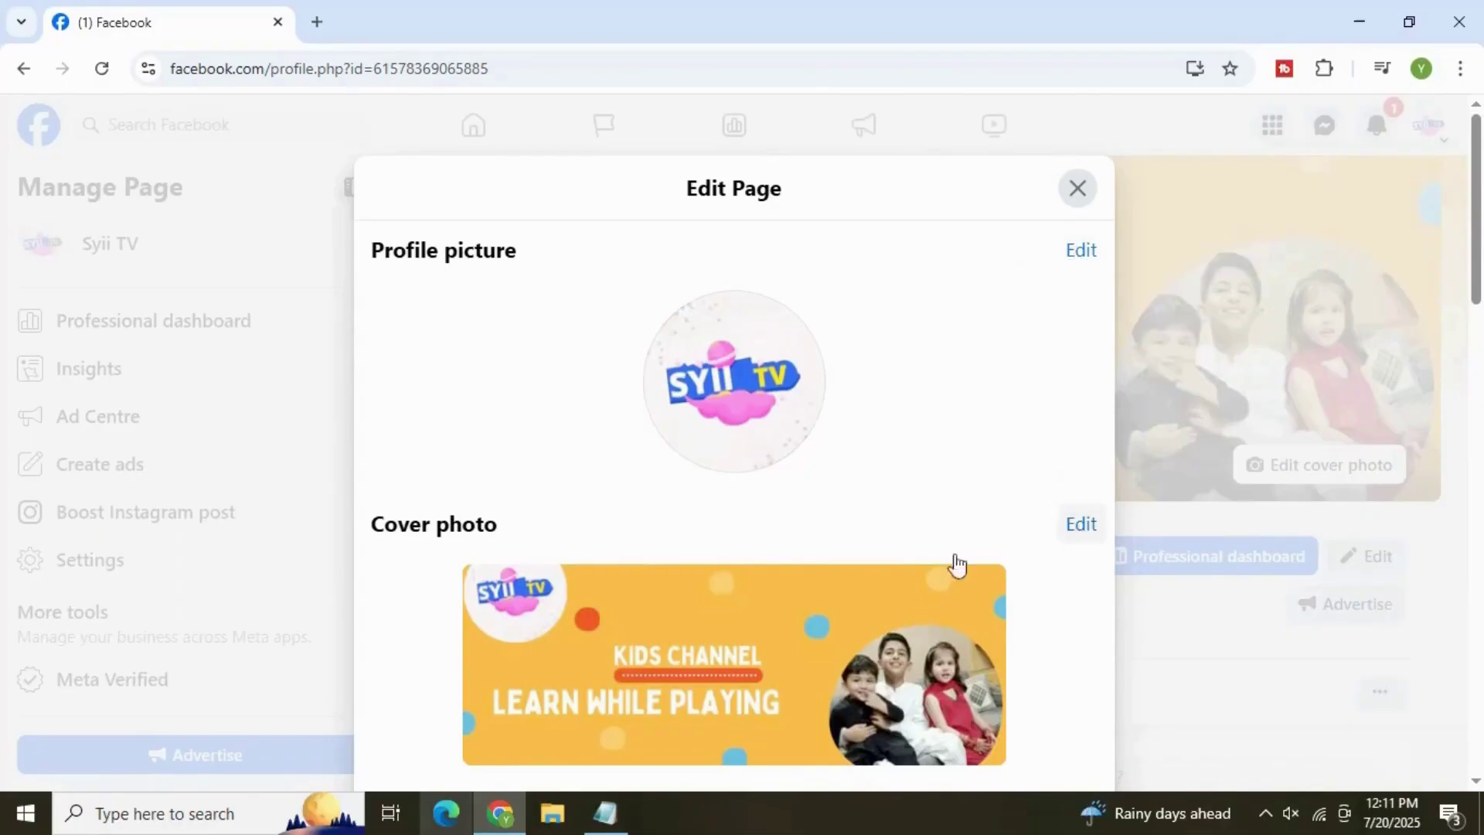
pyautogui.scroll(-6, 712, 583)
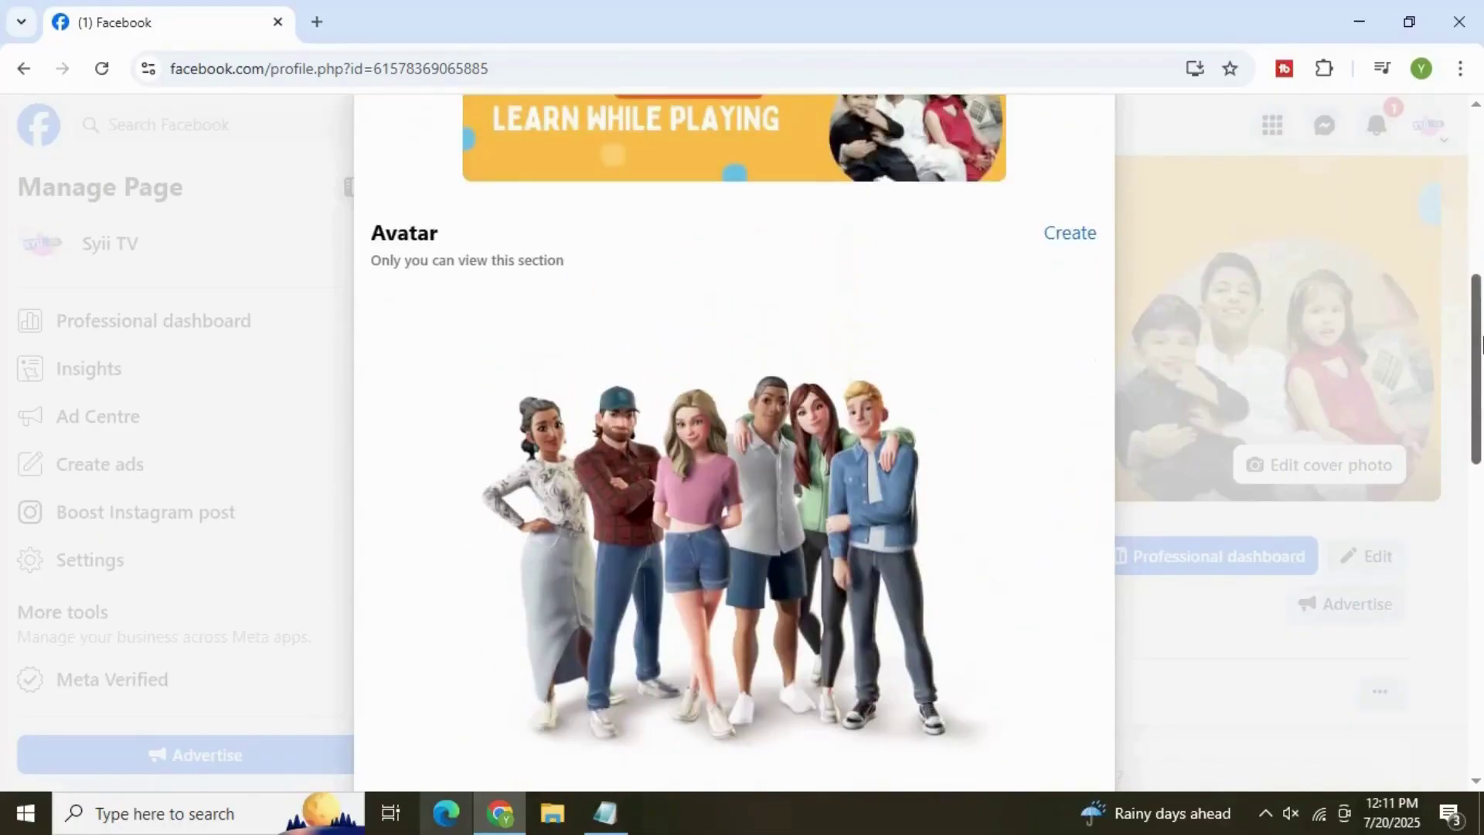
pyautogui.moveTo(1478, 448); pyautogui.dragTo(1481, 572)
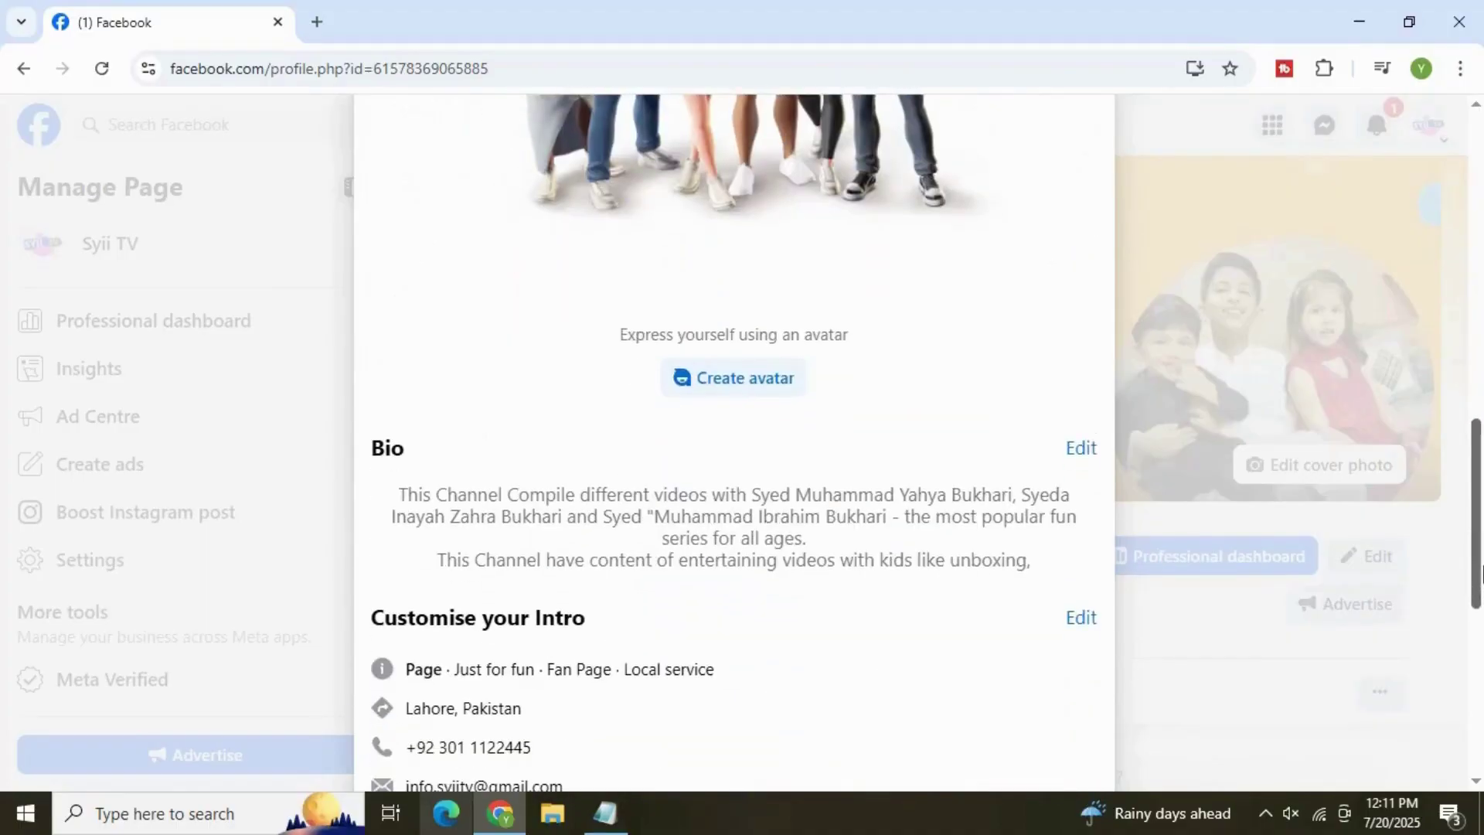
pyautogui.scroll(-3, 1071, 348)
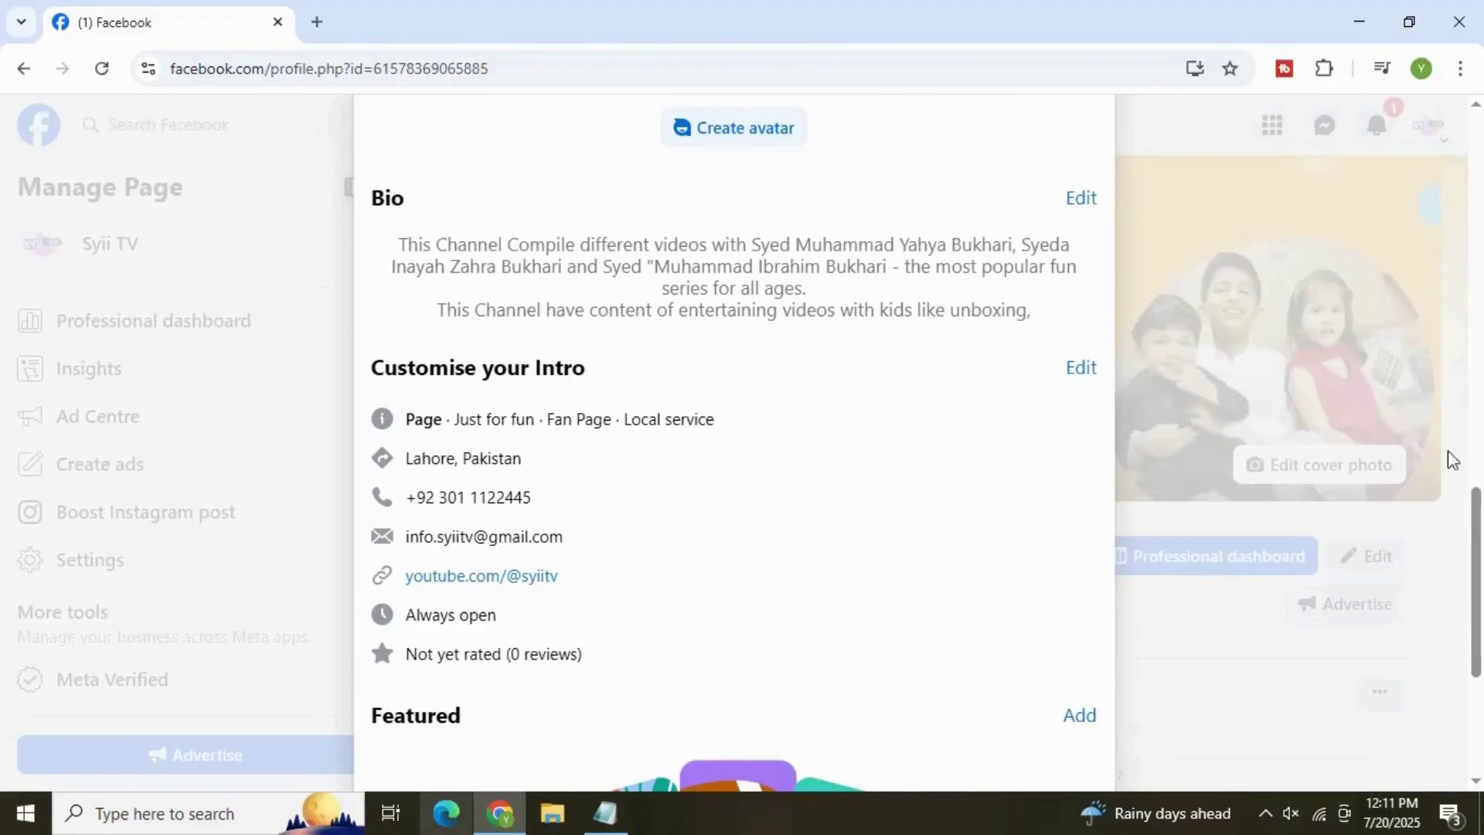
pyautogui.scroll(-4, 1467, 547)
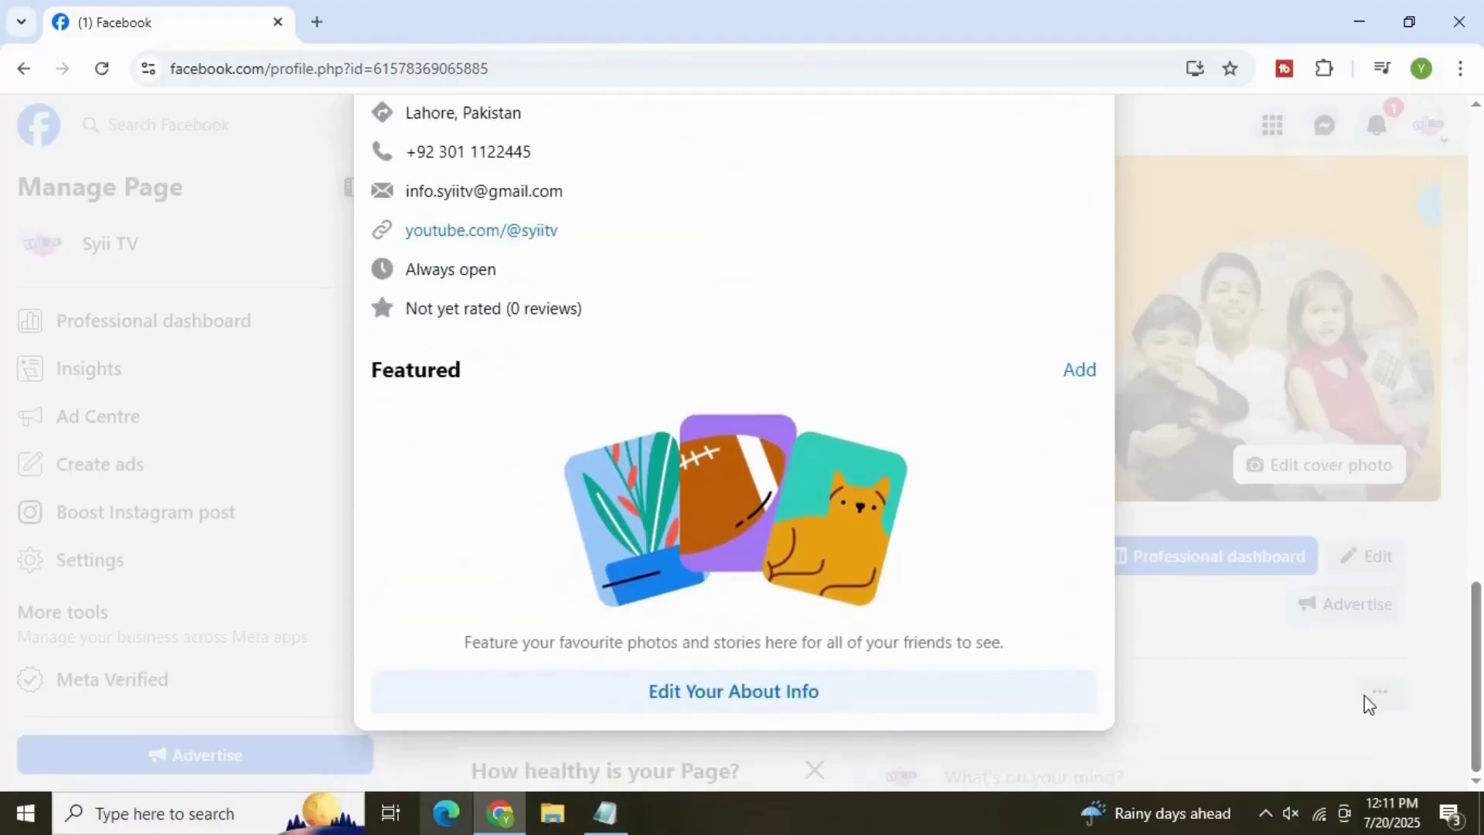
# In the page's About info, add the Instagram link (syii.tv) as a social link
pyautogui.click(736, 699)
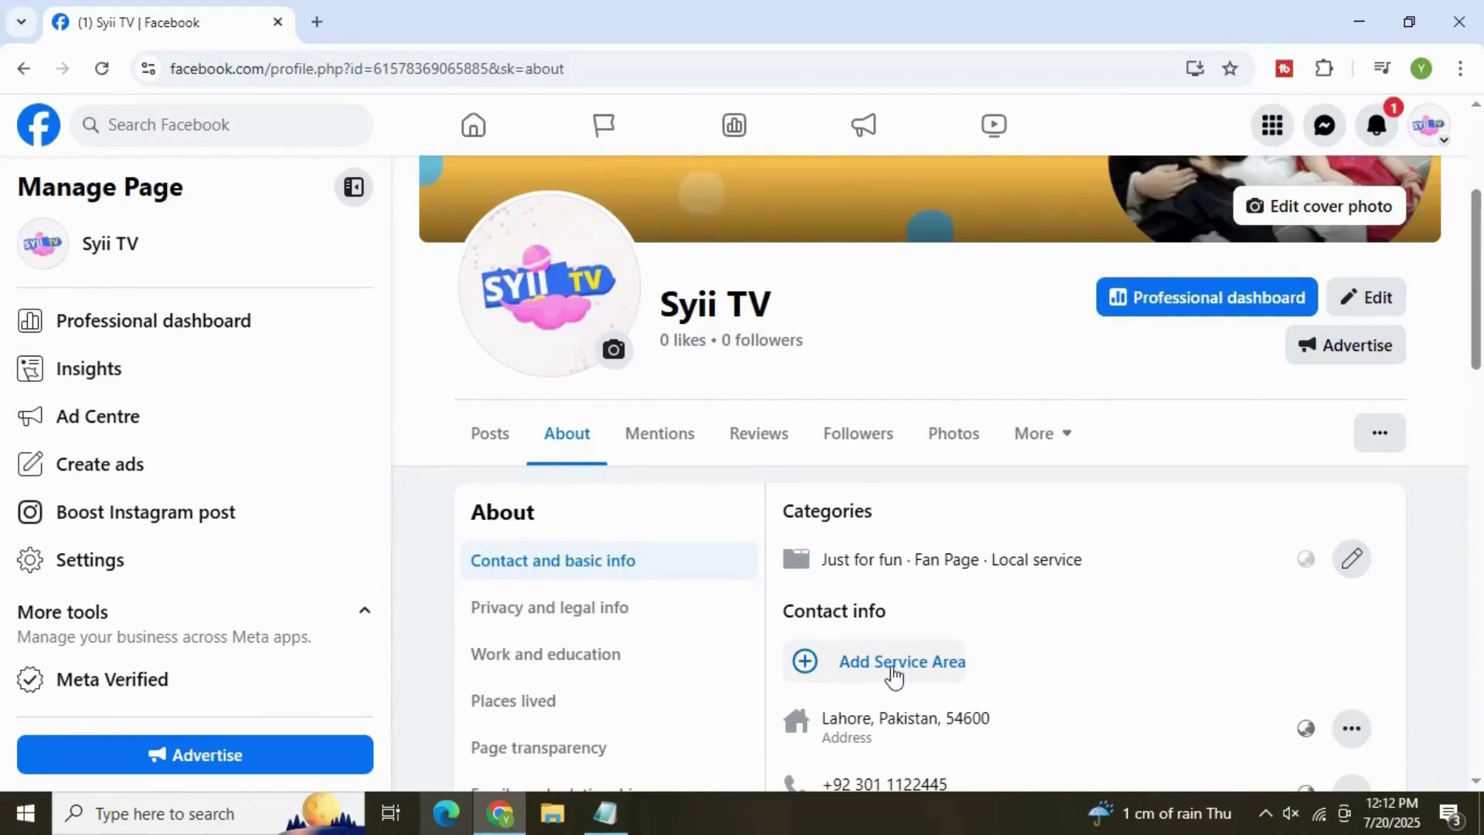
pyautogui.scroll(-4, 1481, 371)
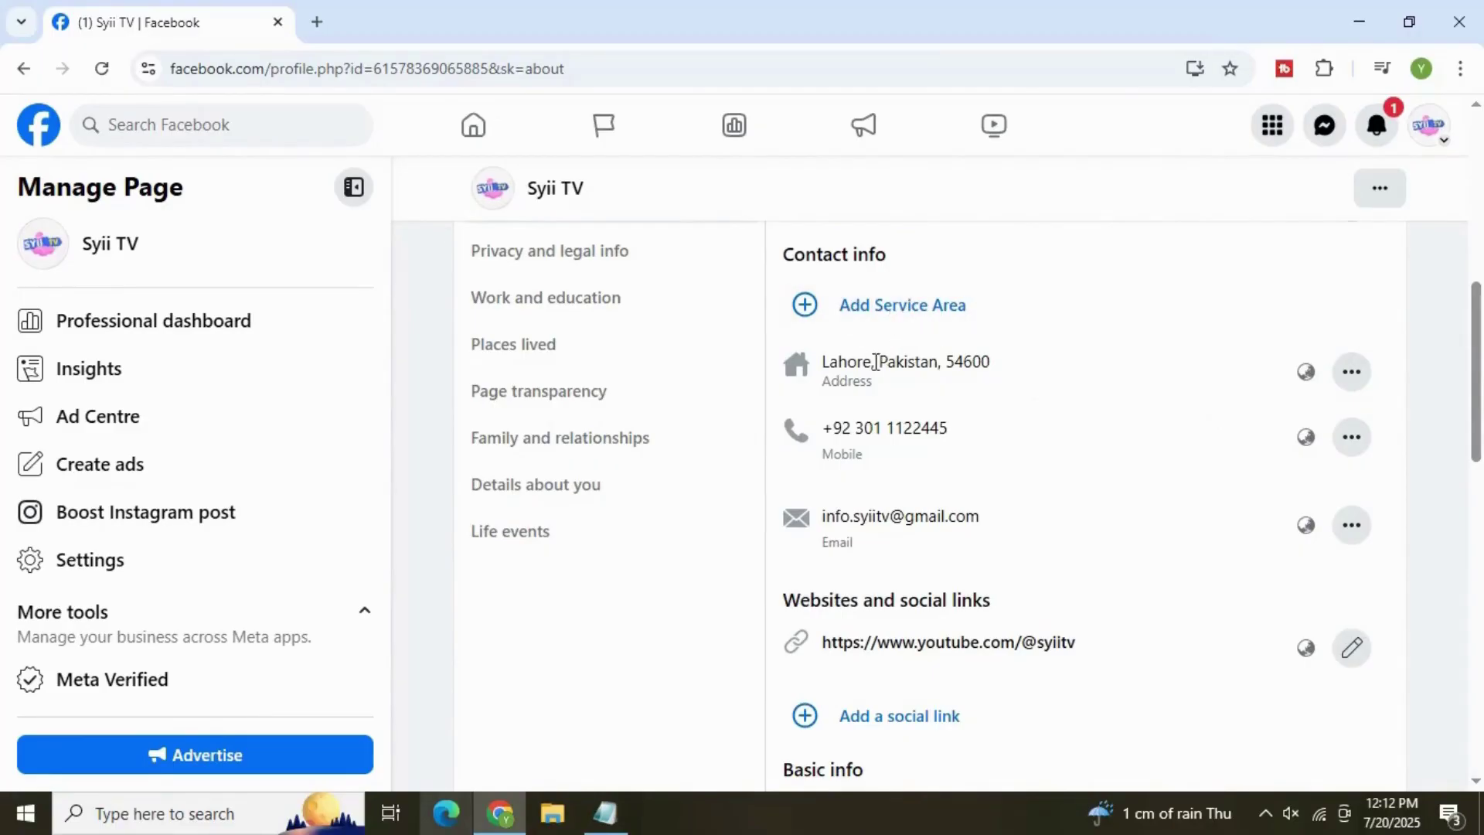
pyautogui.scroll(-5, 1477, 394)
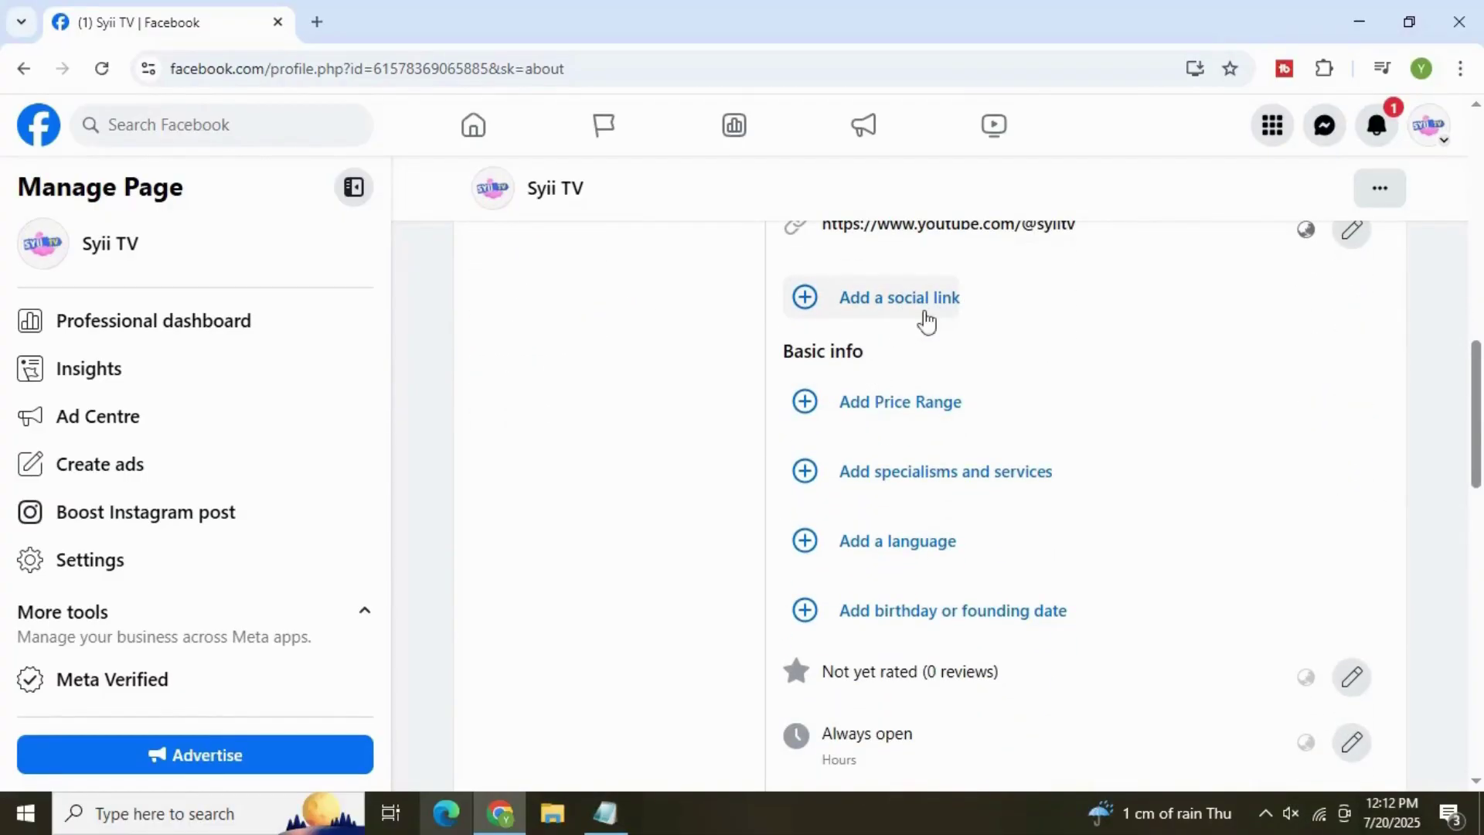
pyautogui.click(916, 306)
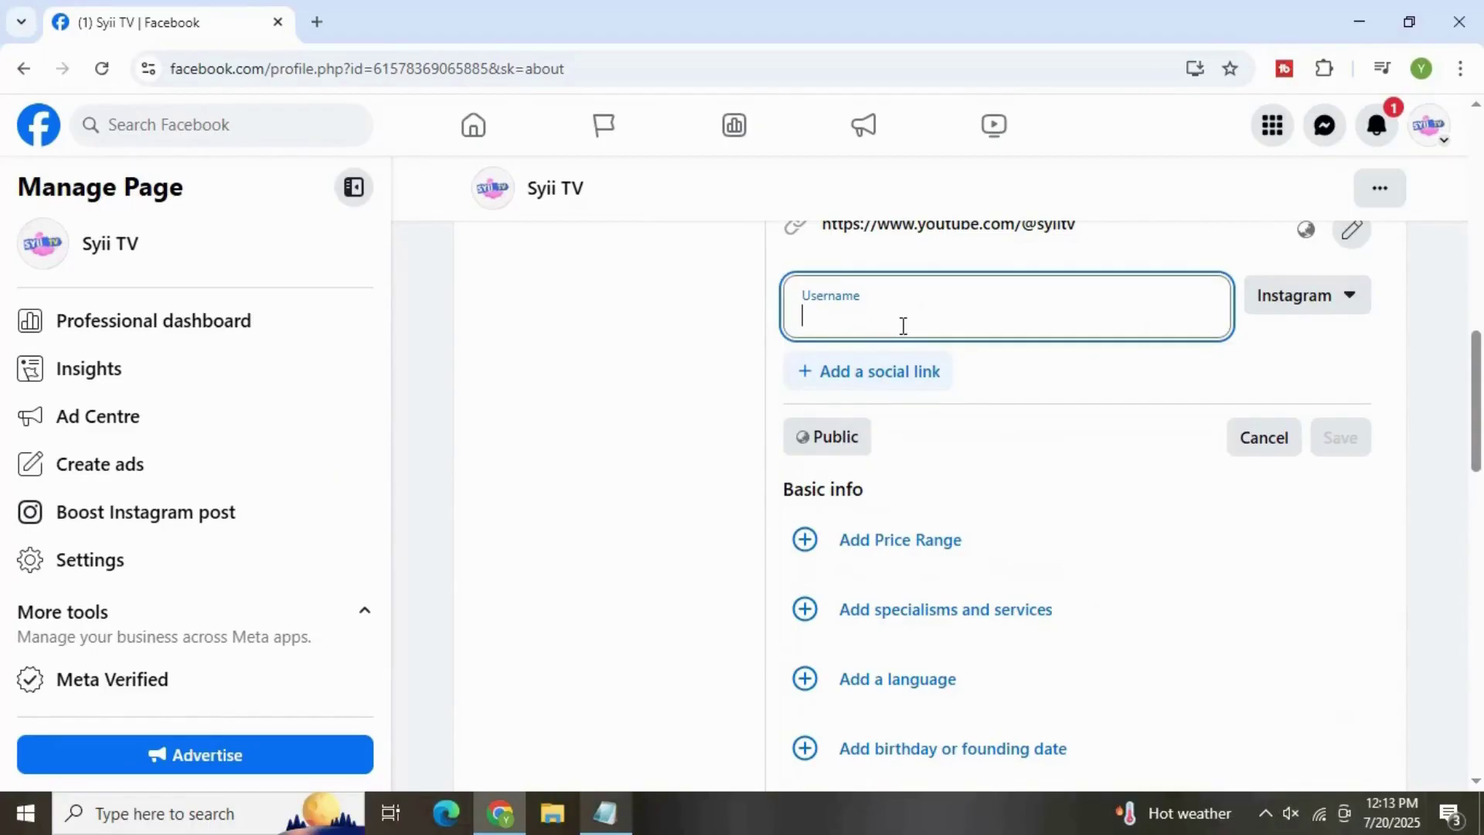
pyautogui.write('https://www.instagram.com/syii.tv/')
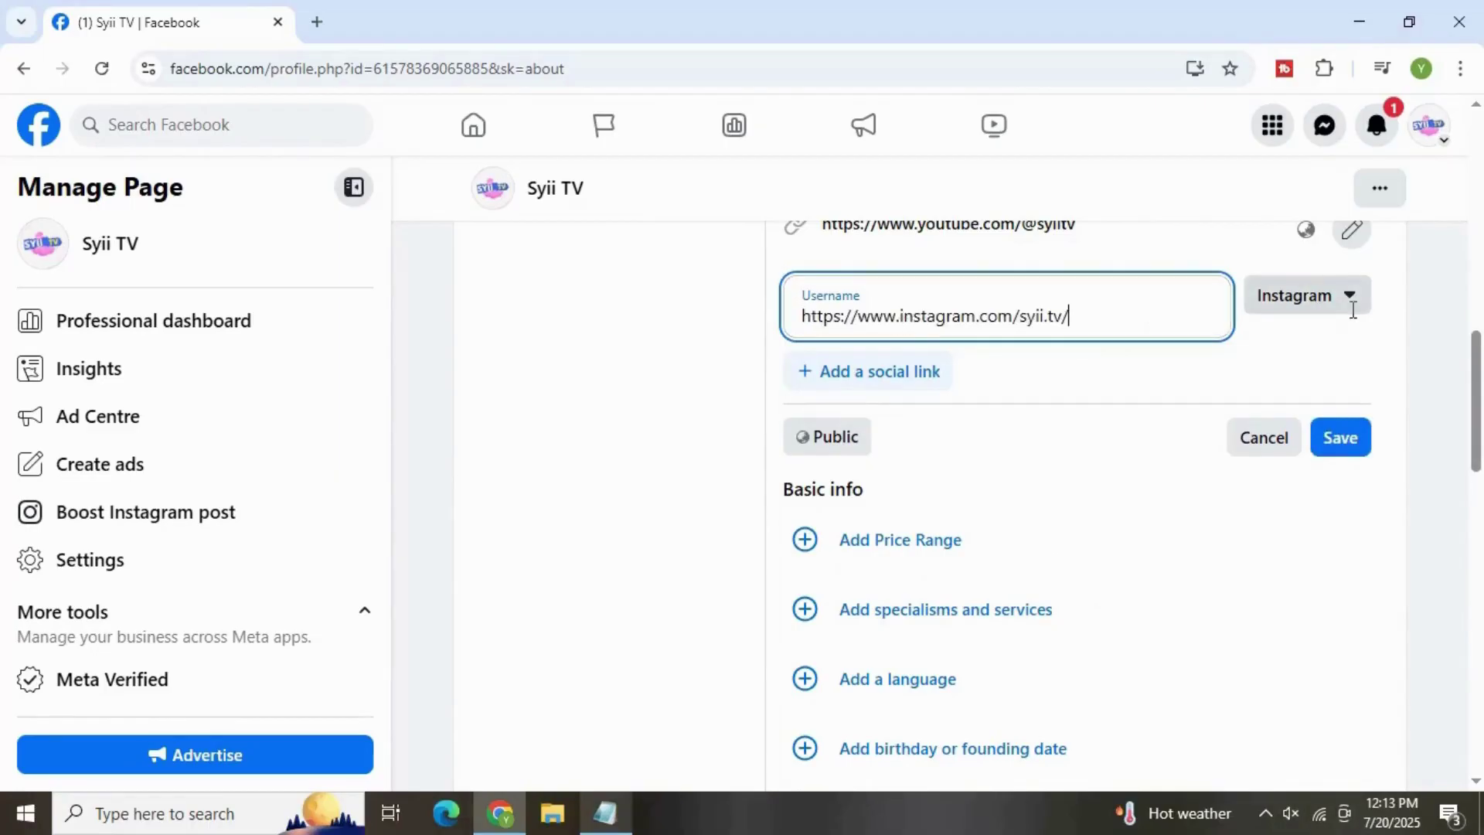
pyautogui.click(842, 373)
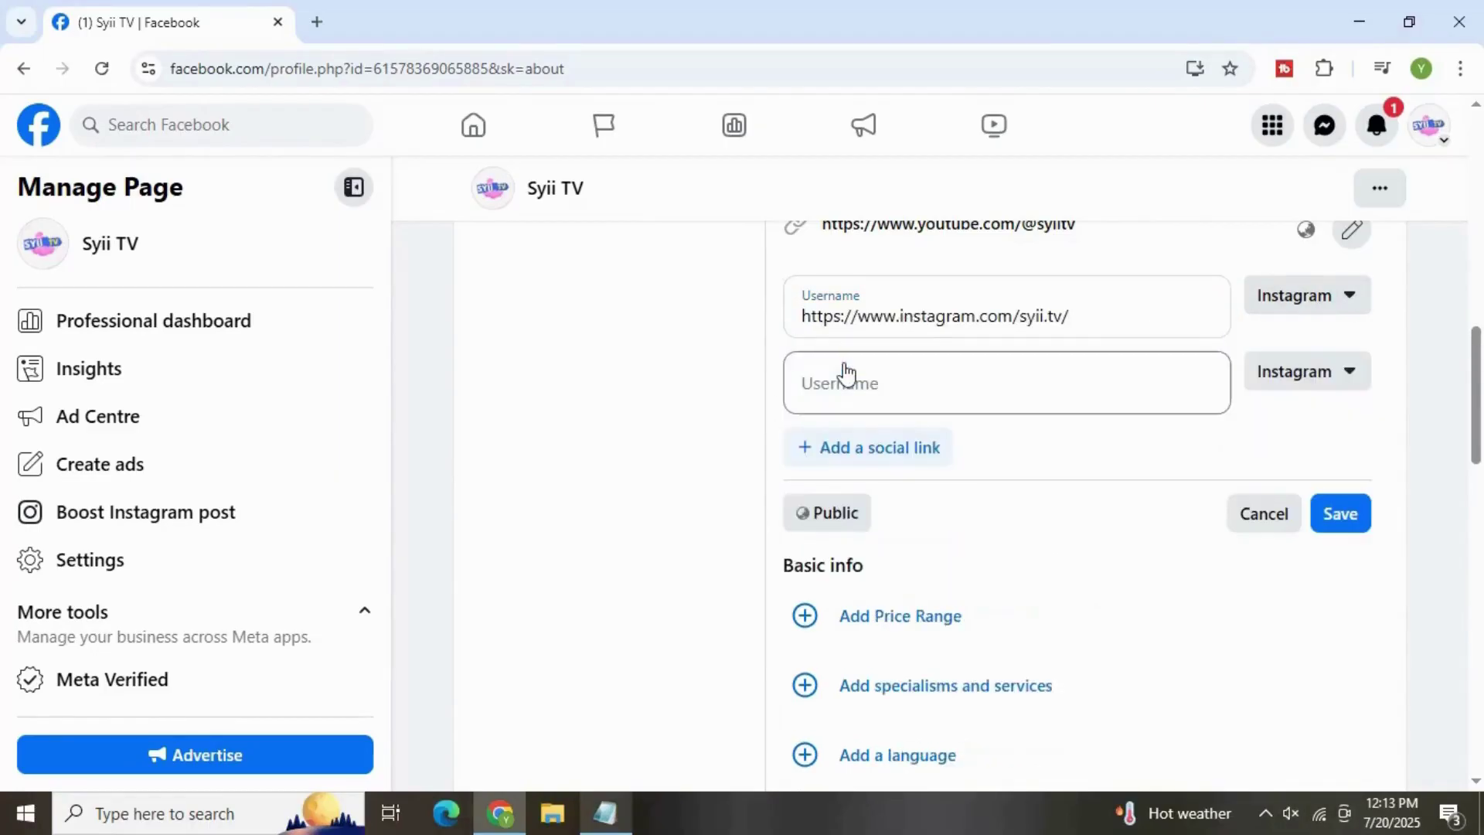
pyautogui.click(1348, 391)
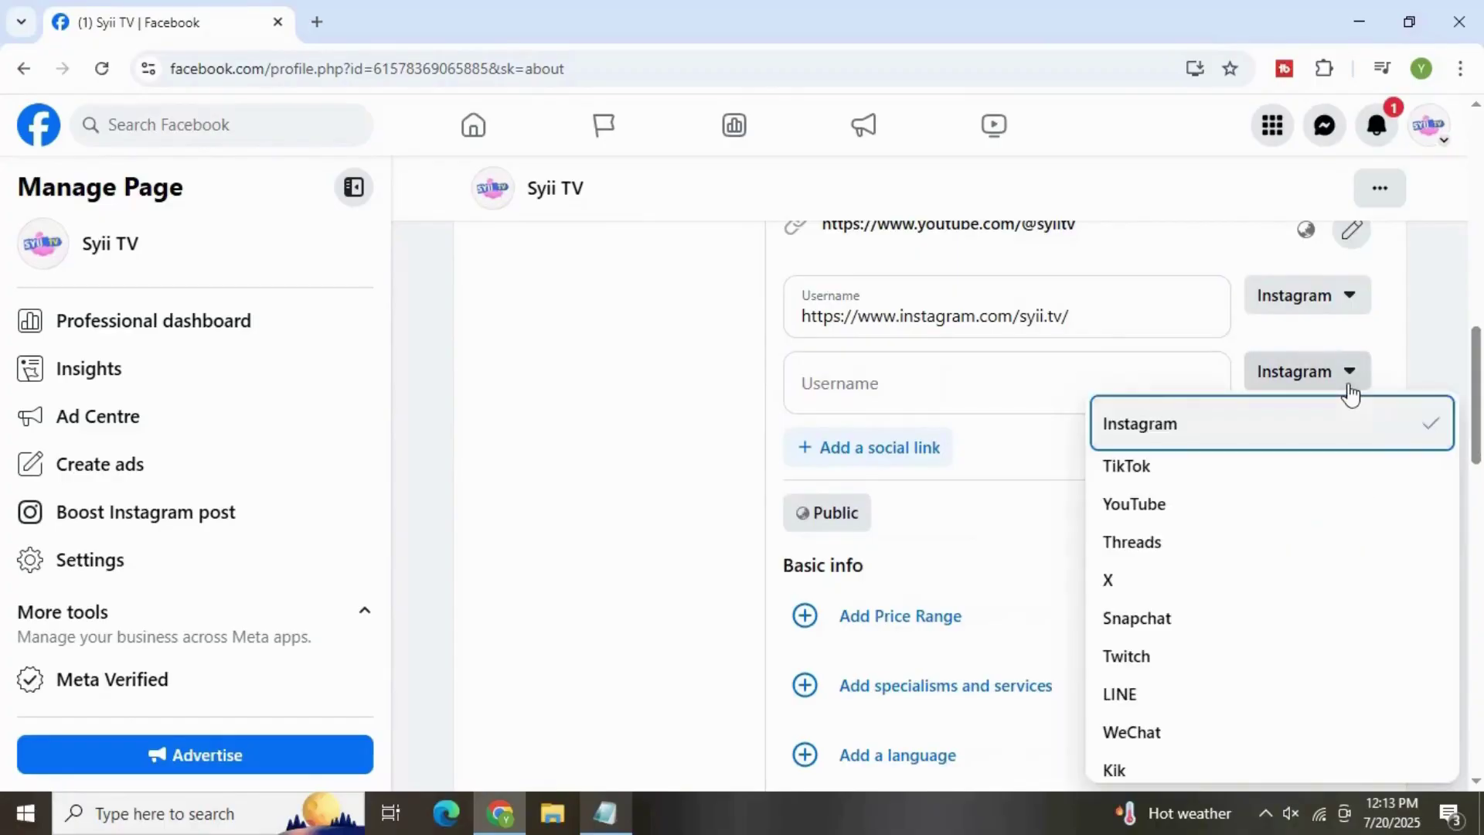
pyautogui.click(1200, 519)
pyautogui.click(885, 395)
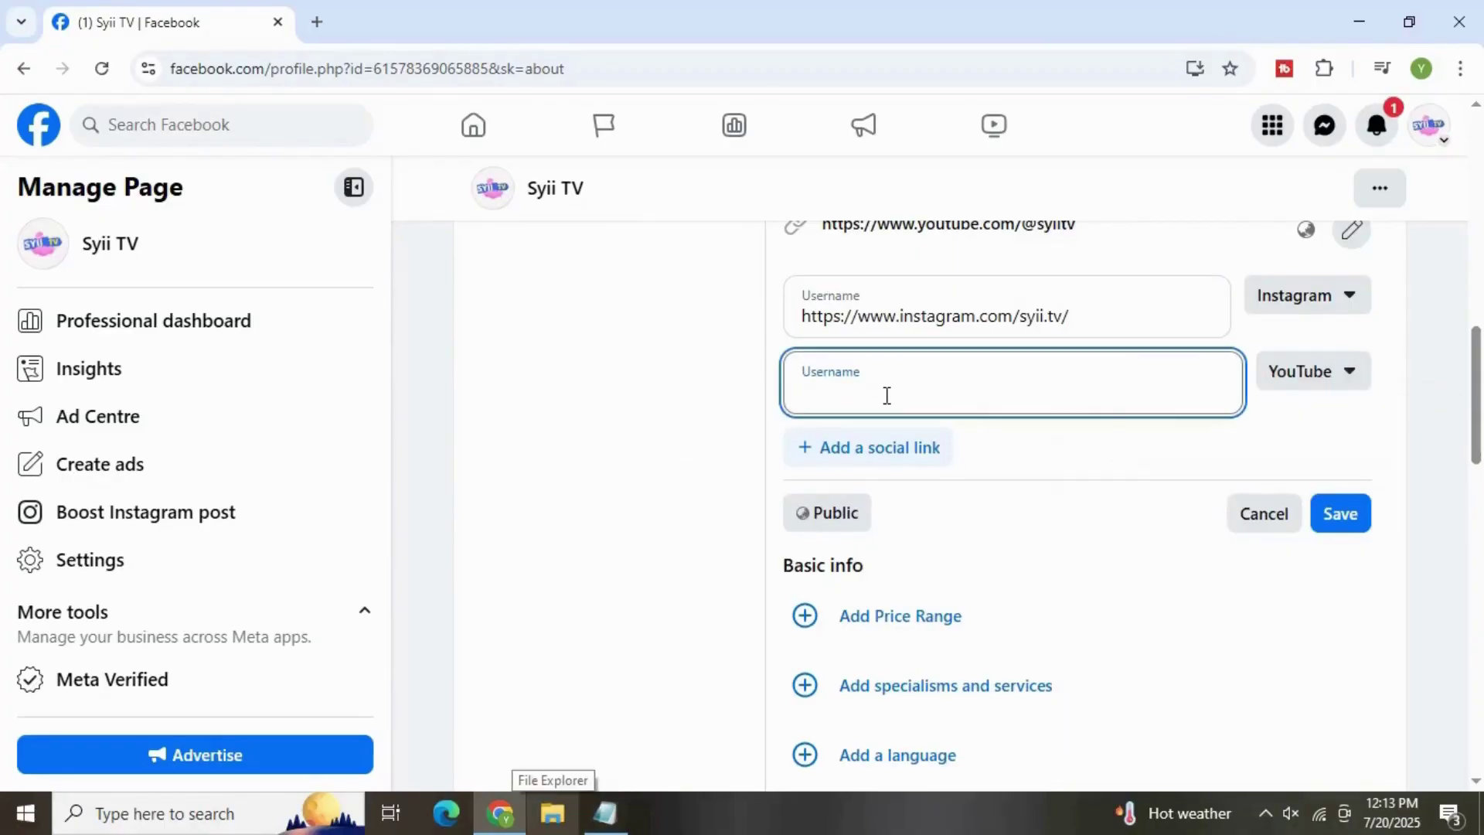
pyautogui.write('https://www.youtube.com/@syiitv')
pyautogui.click(896, 458)
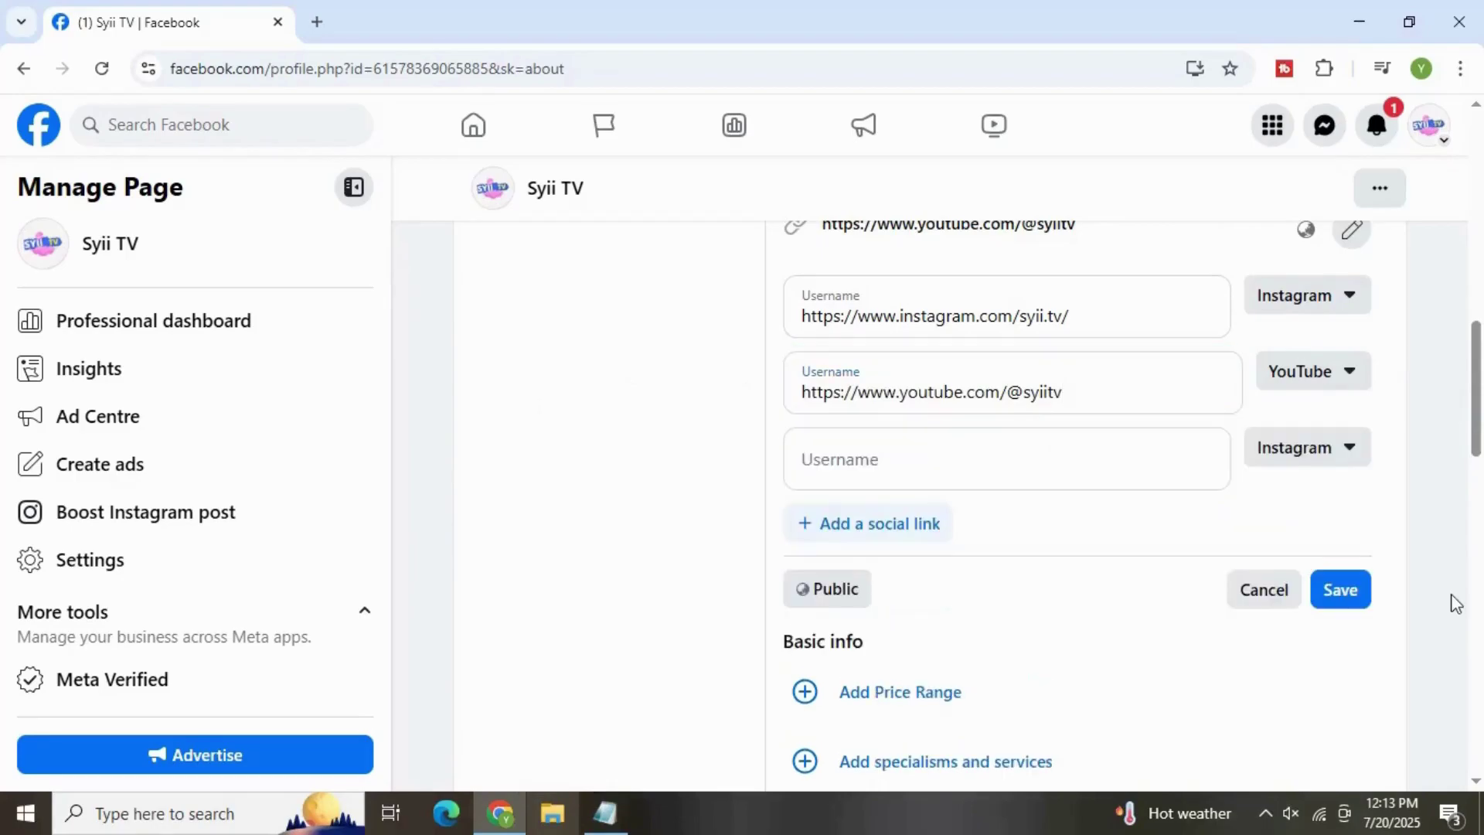
pyautogui.click(1338, 595)
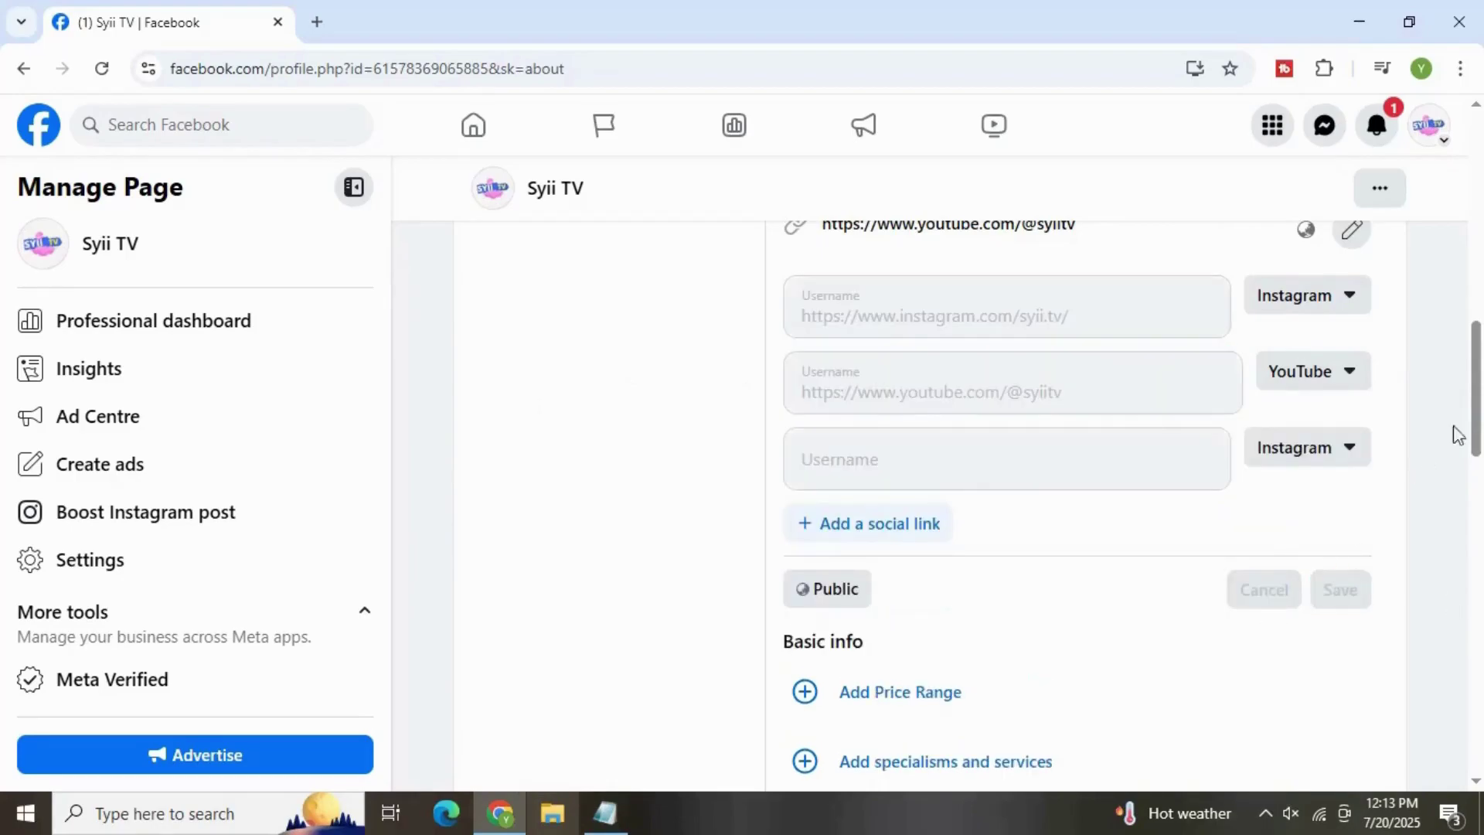
# Add a founding date of 20 August 2022 (year 2022, month August, day 20) to Basic info
pyautogui.scroll(-1, 862, 362)
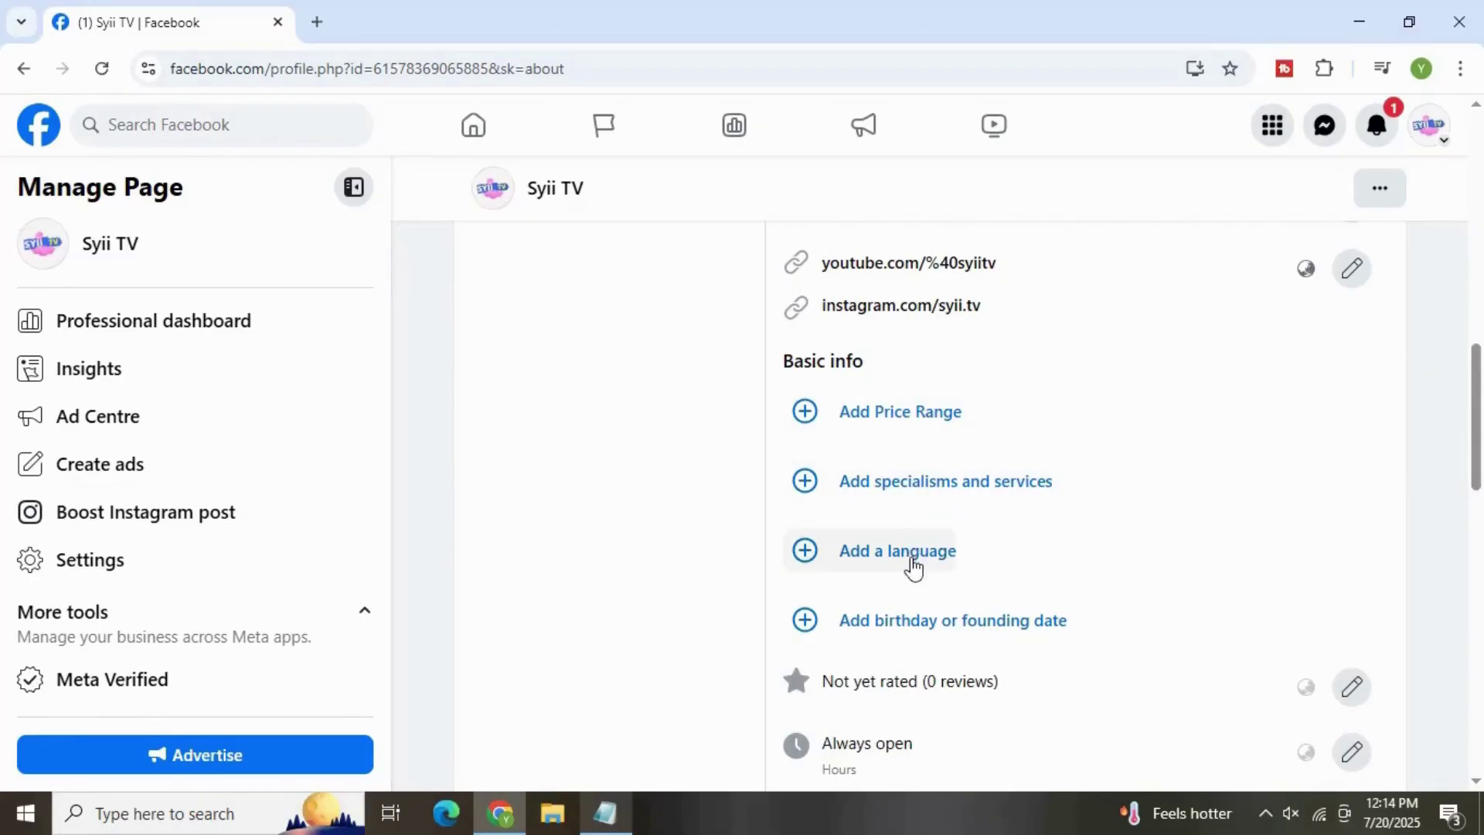
pyautogui.click(957, 621)
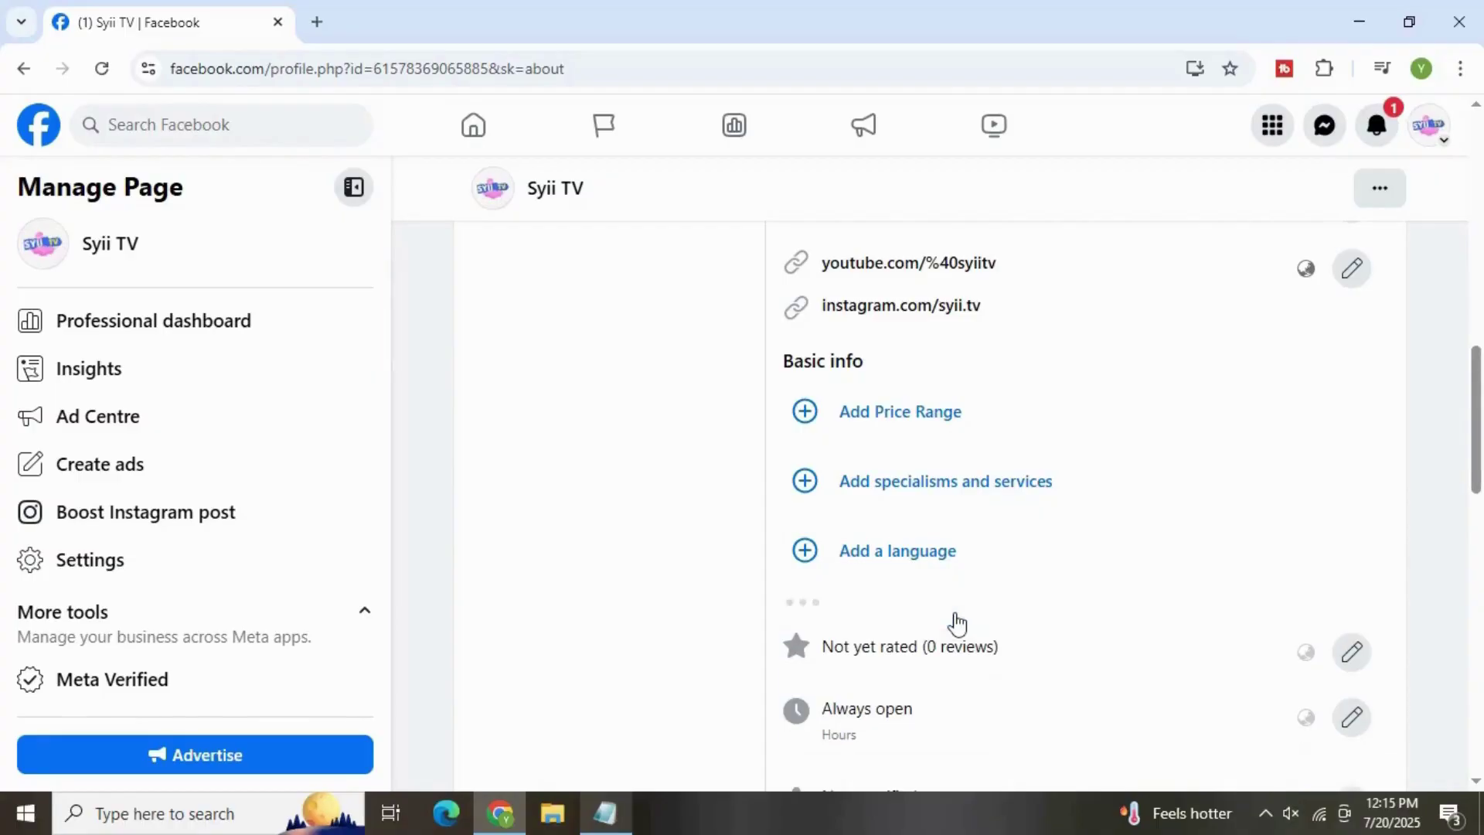
pyautogui.click(826, 617)
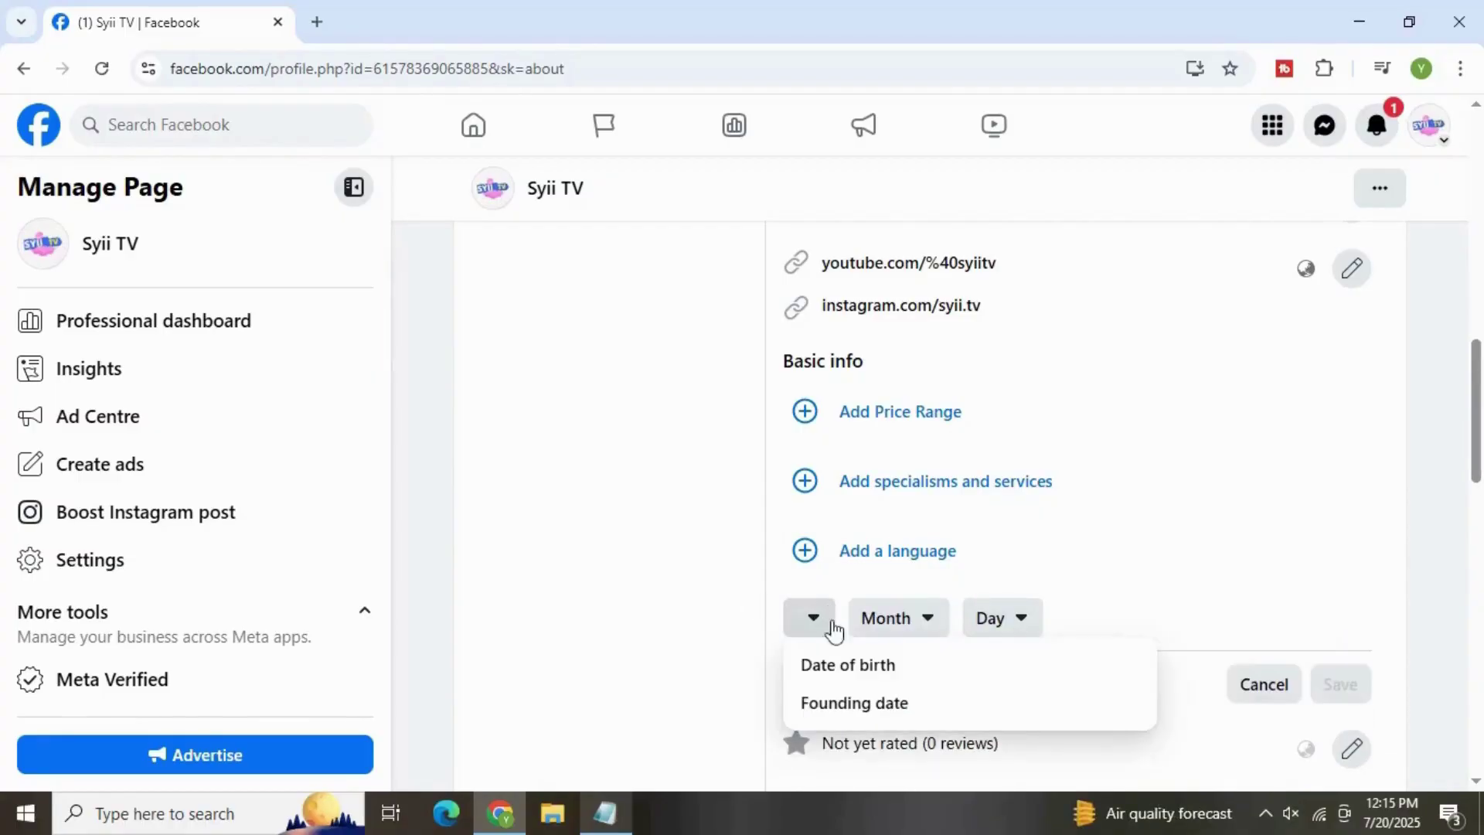
pyautogui.click(847, 702)
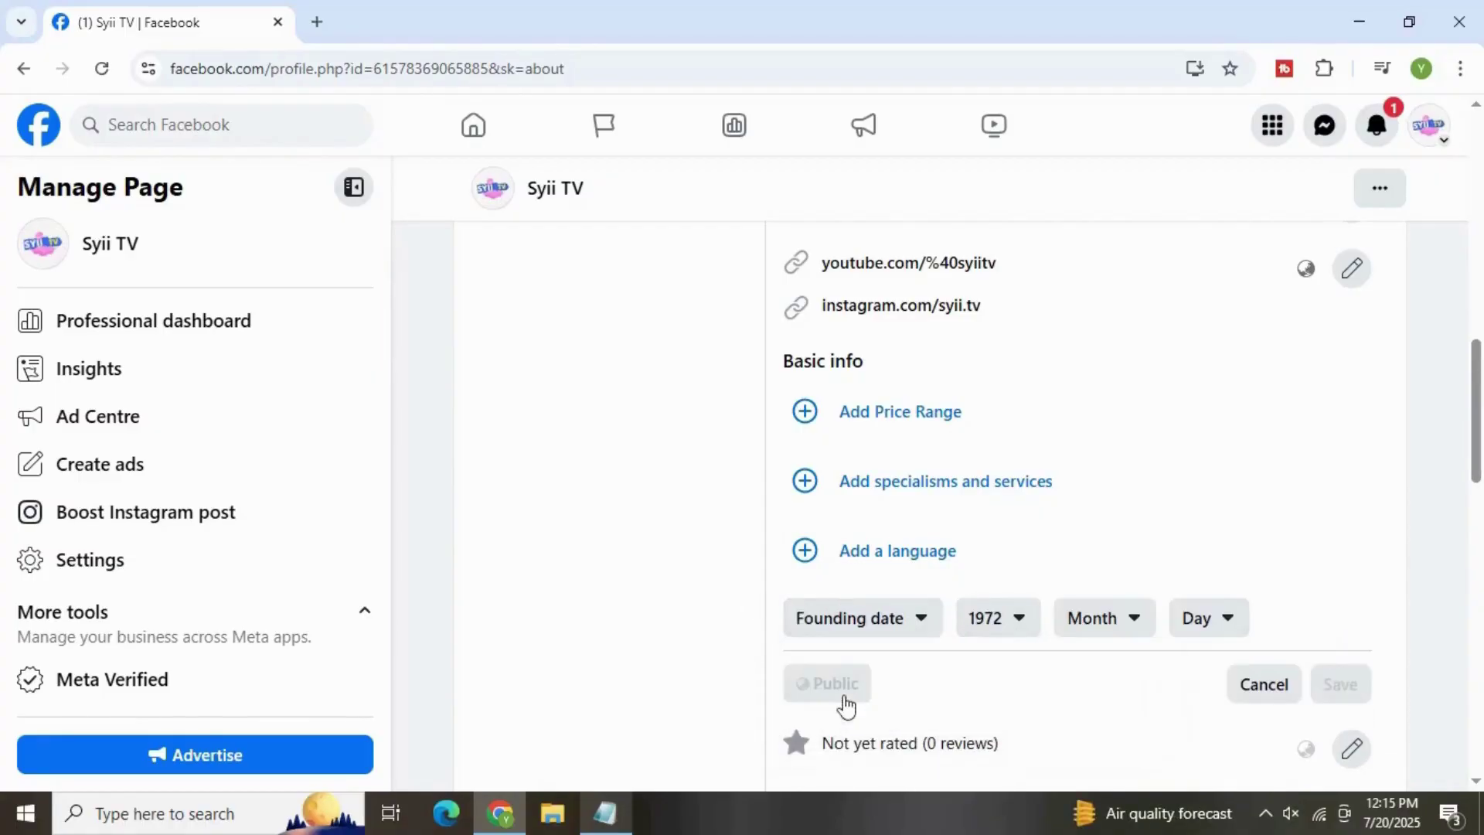
pyautogui.click(1007, 641)
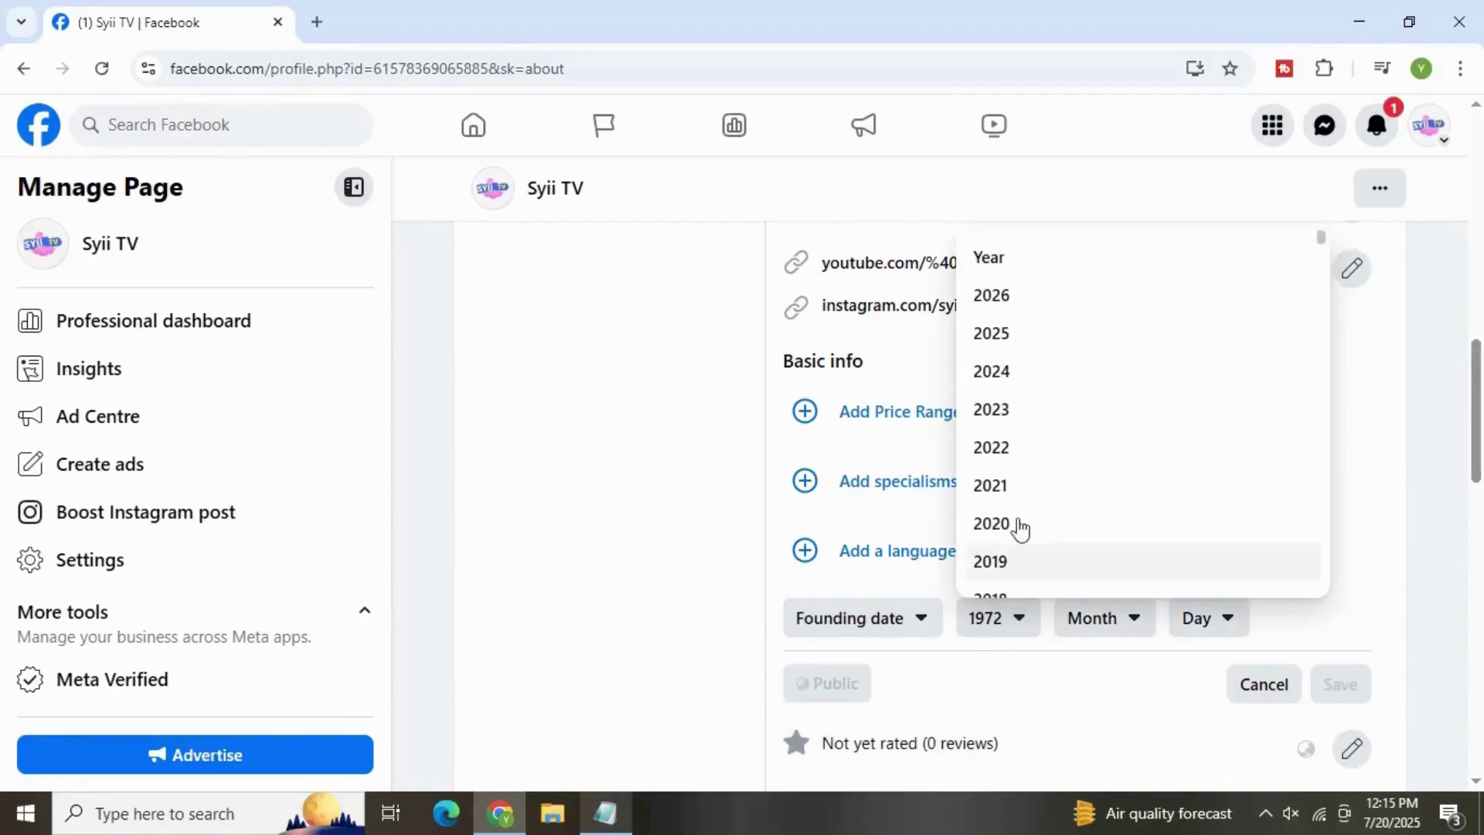
pyautogui.click(1017, 448)
pyautogui.click(1095, 638)
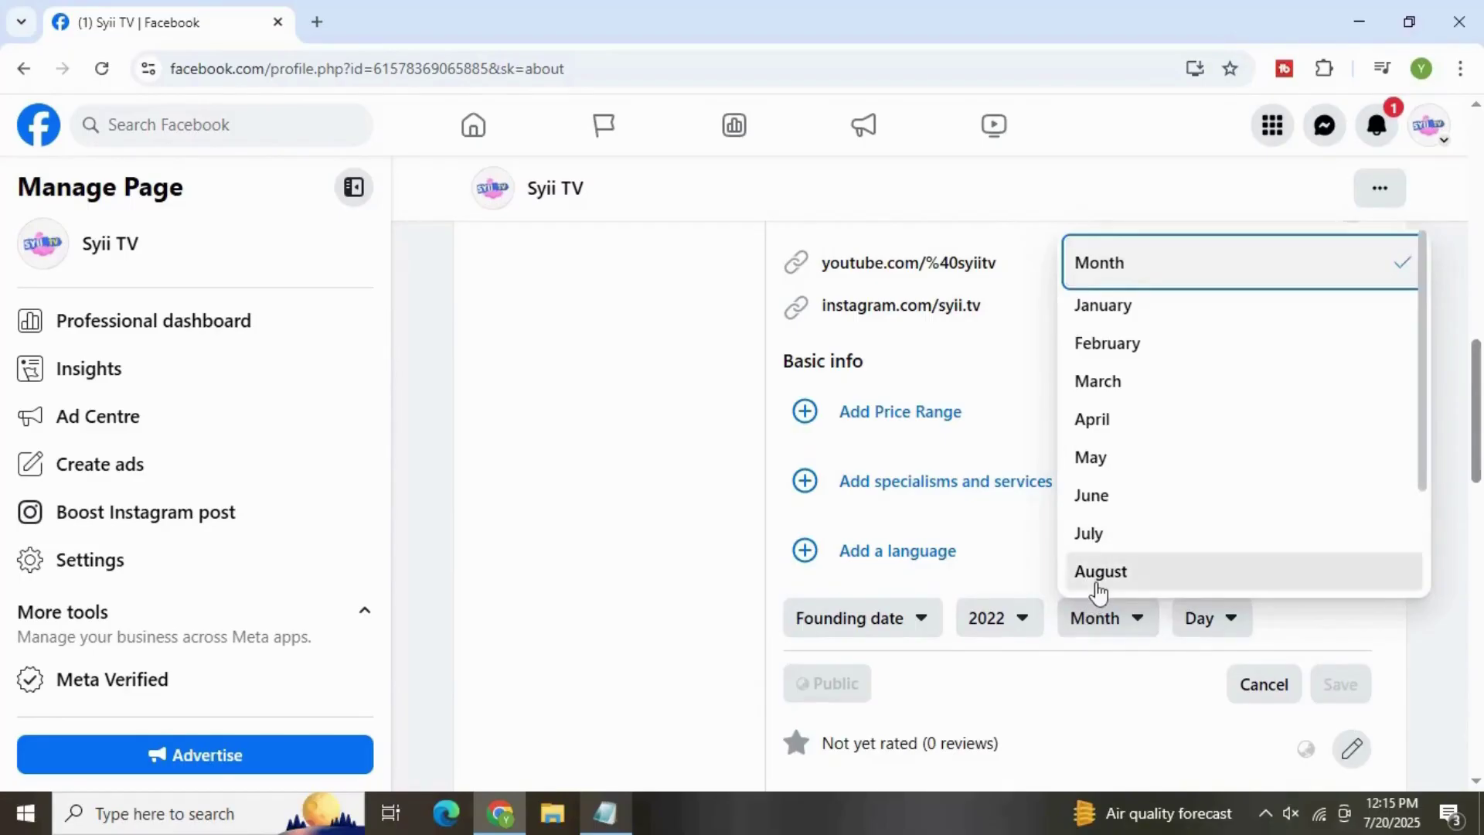
pyautogui.click(1098, 578)
pyautogui.click(1183, 620)
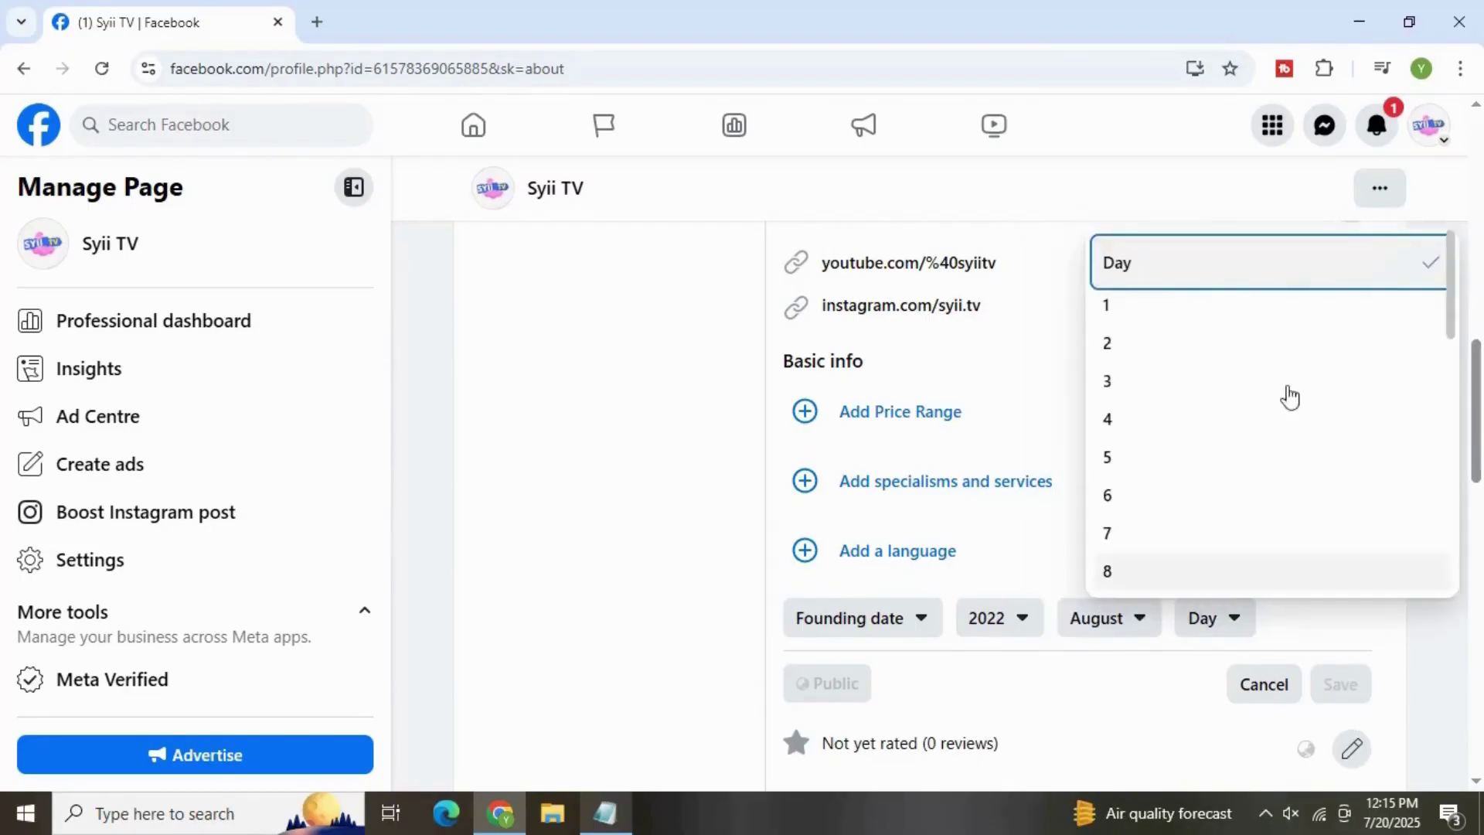
pyautogui.moveTo(1449, 324); pyautogui.dragTo(1443, 480)
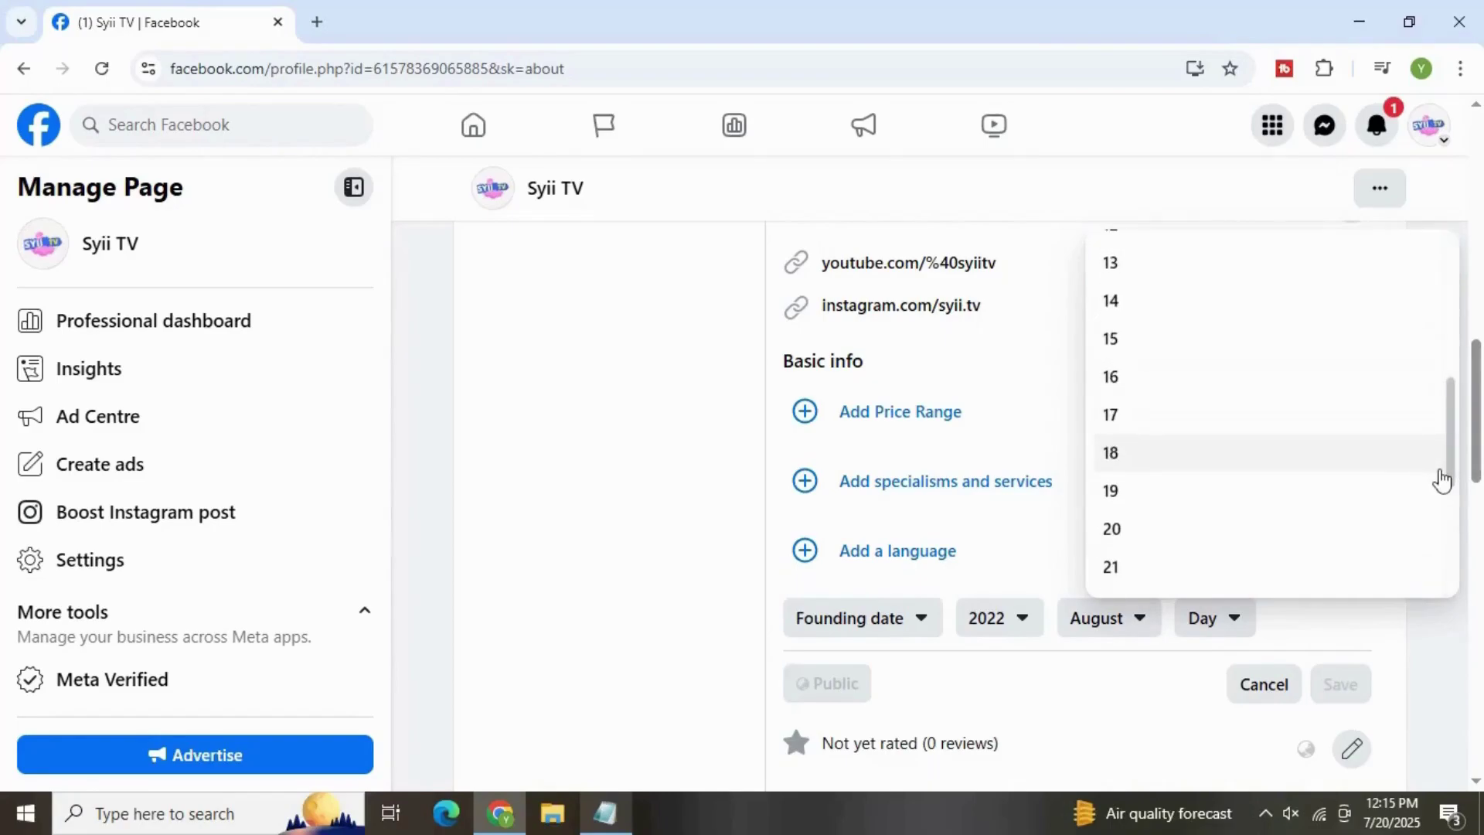
pyautogui.click(1145, 534)
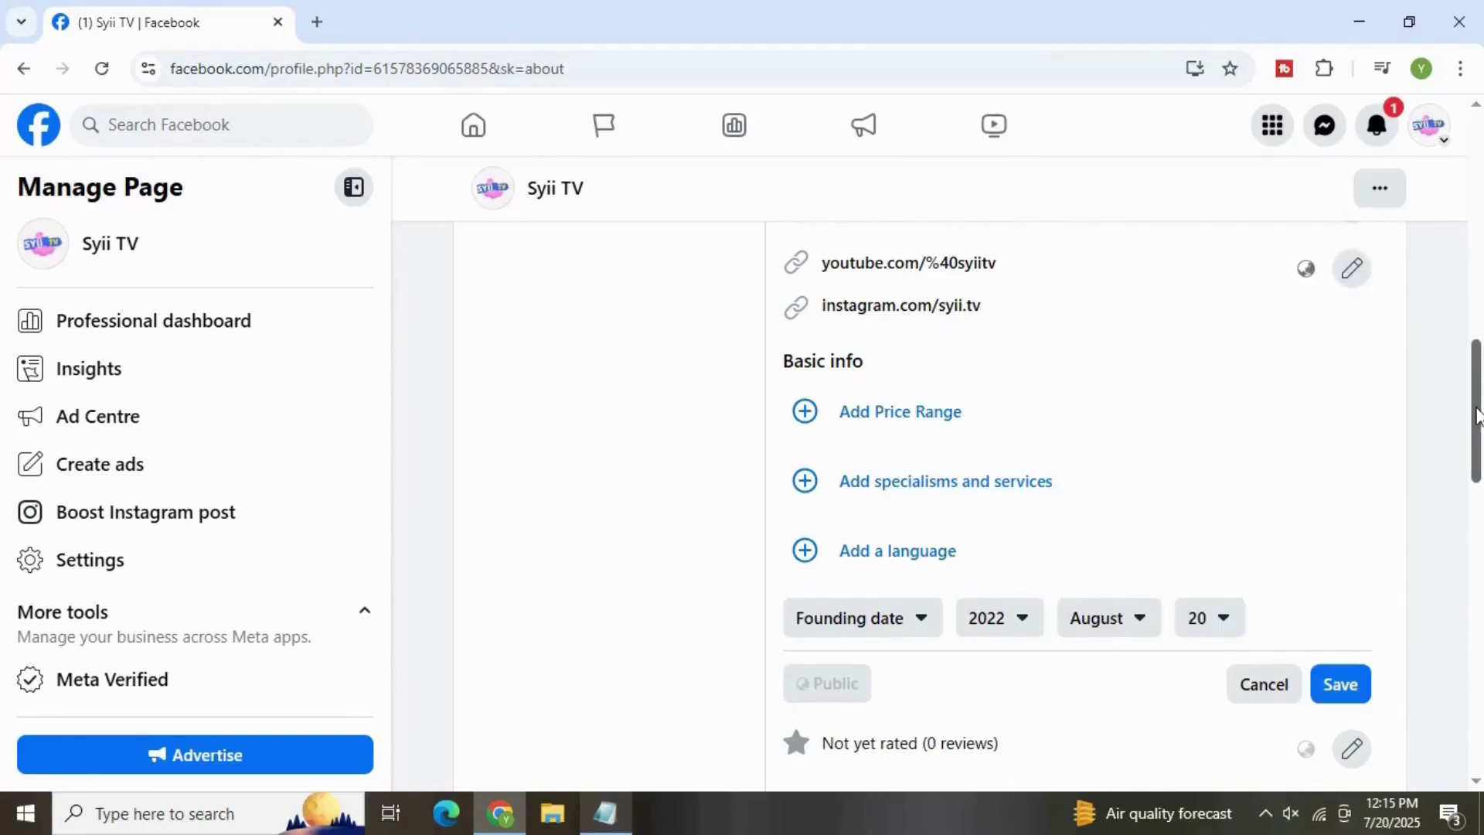
pyautogui.scroll(-3, 1454, 509)
pyautogui.click(1353, 465)
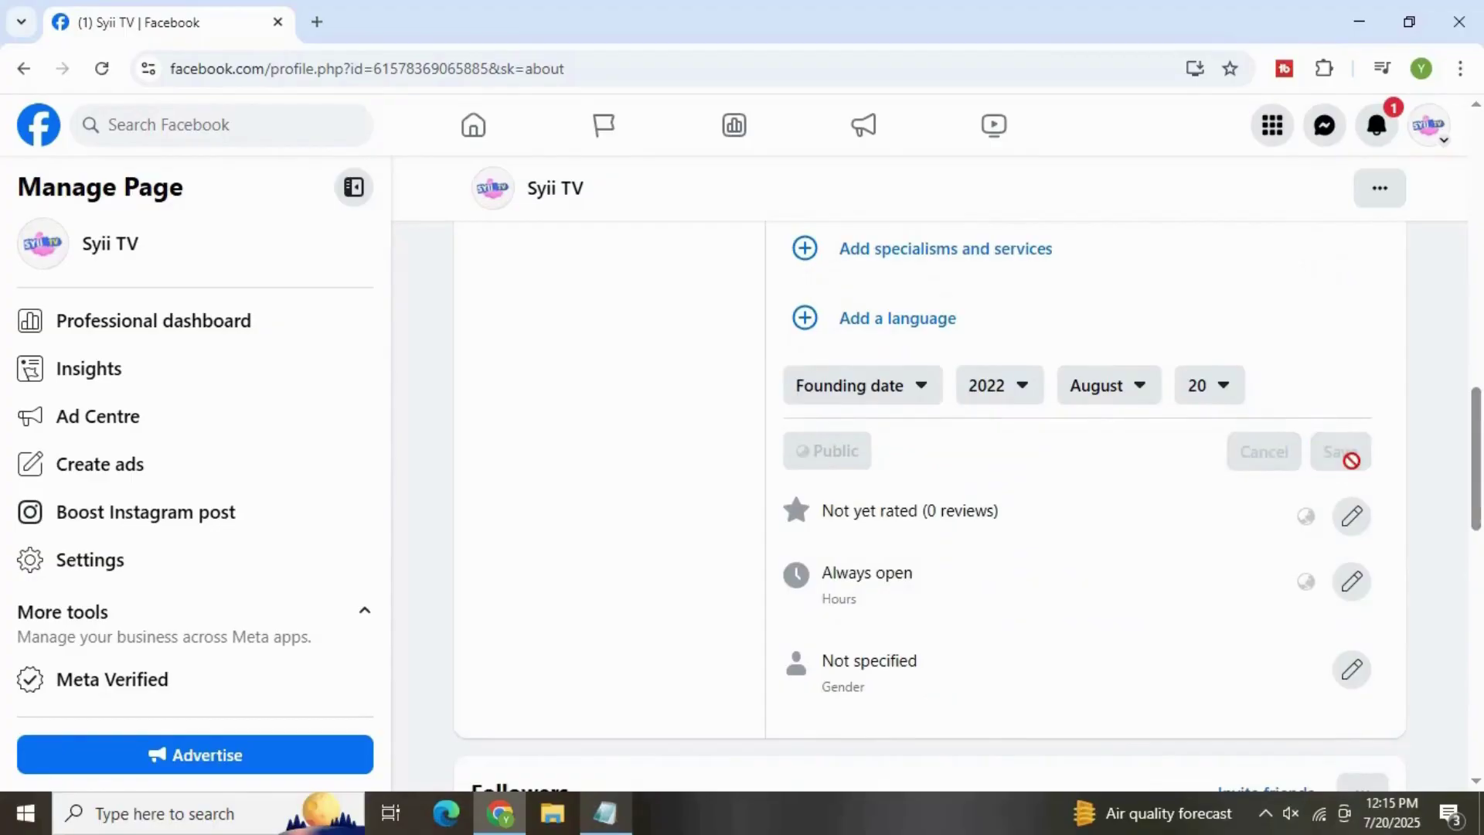
pyautogui.scroll(-5, 1478, 456)
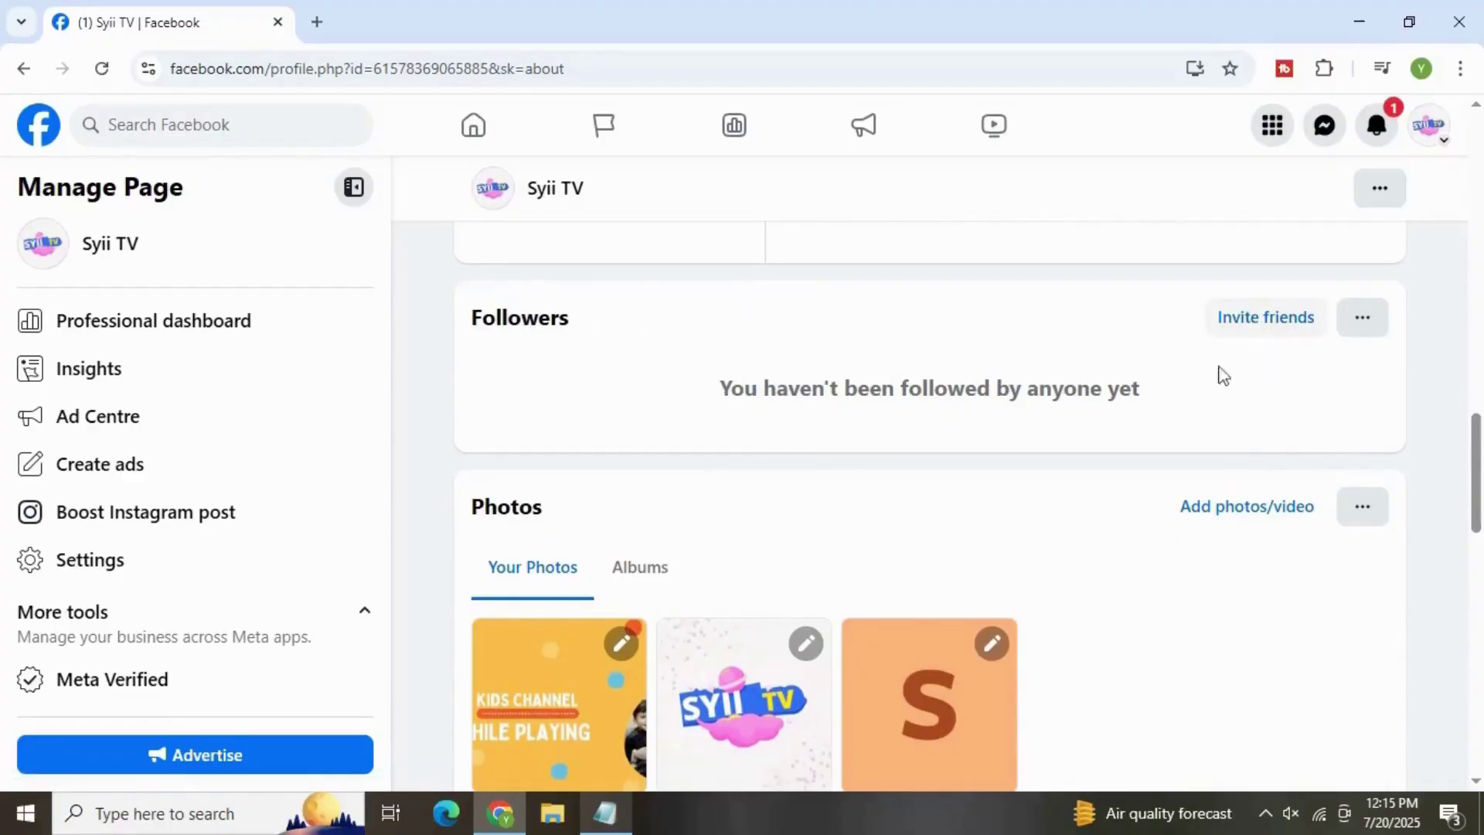
pyautogui.scroll(-1, 1302, 497)
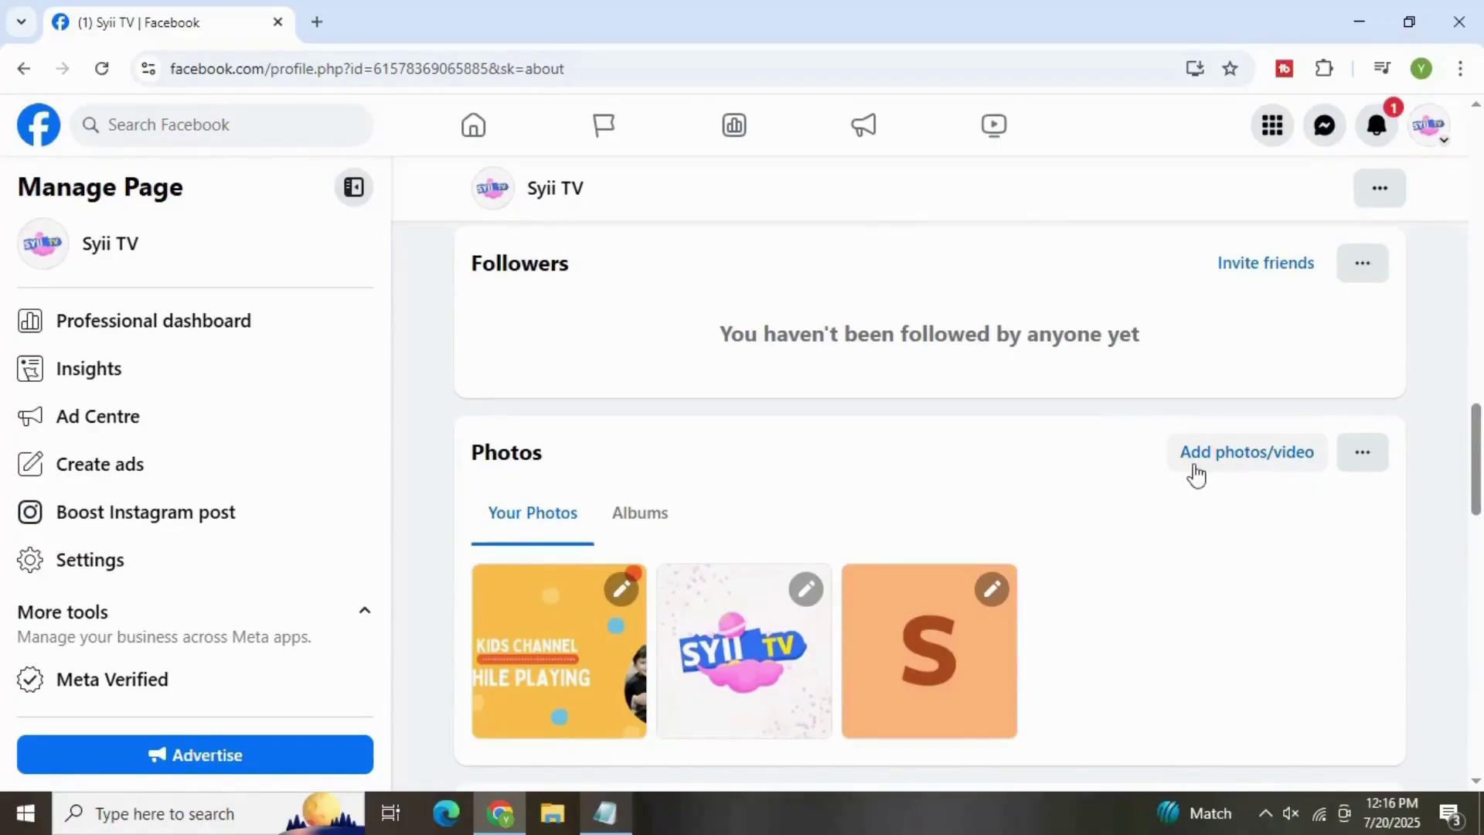
pyautogui.moveTo(1478, 481); pyautogui.dragTo(358, 279)
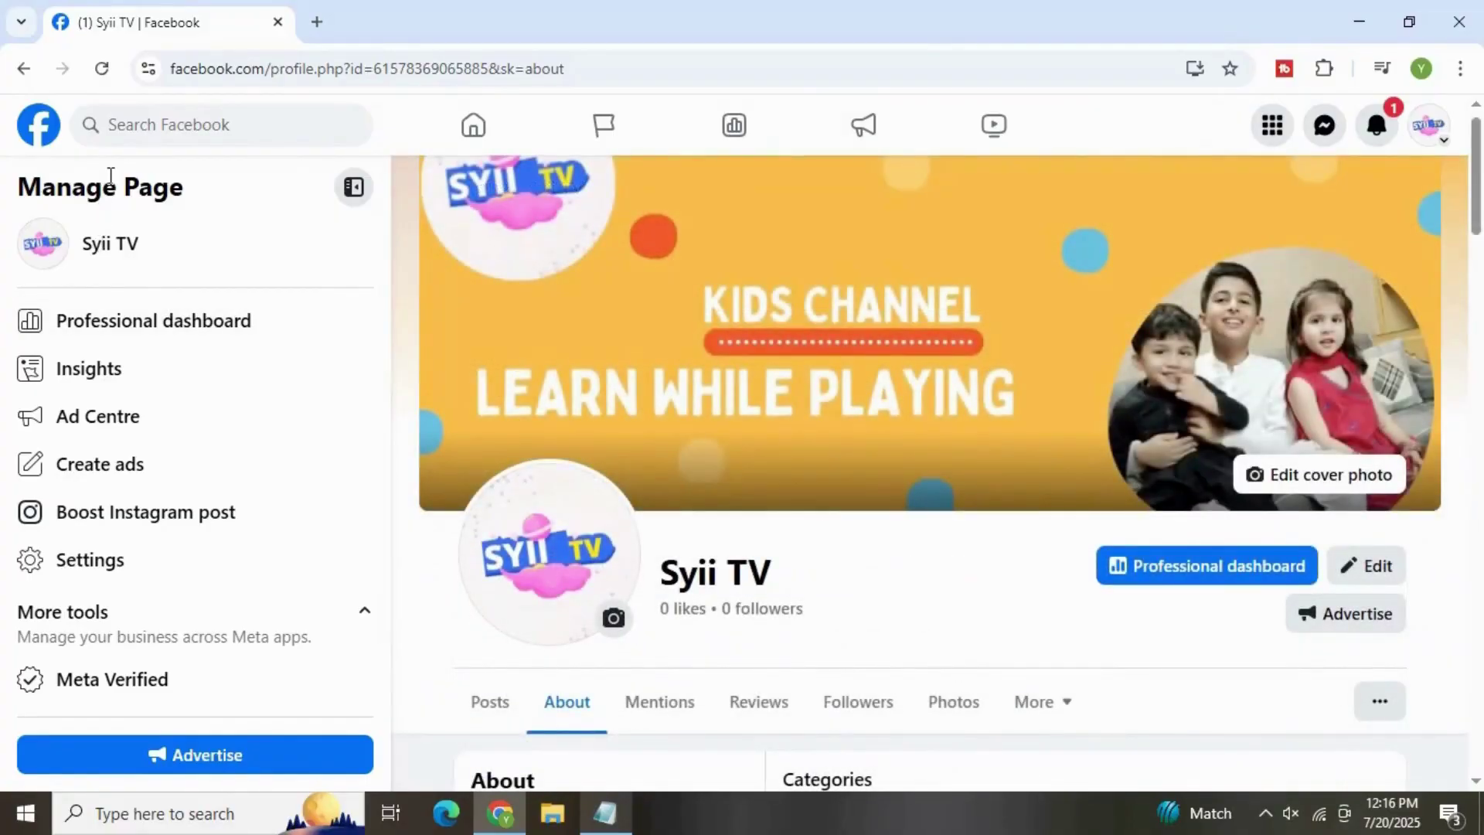
# Go through Reaction preferences, Notifications, Accessibility and Media in Settings & privacy to the Dark mode page
pyautogui.tripleClick(111, 177)
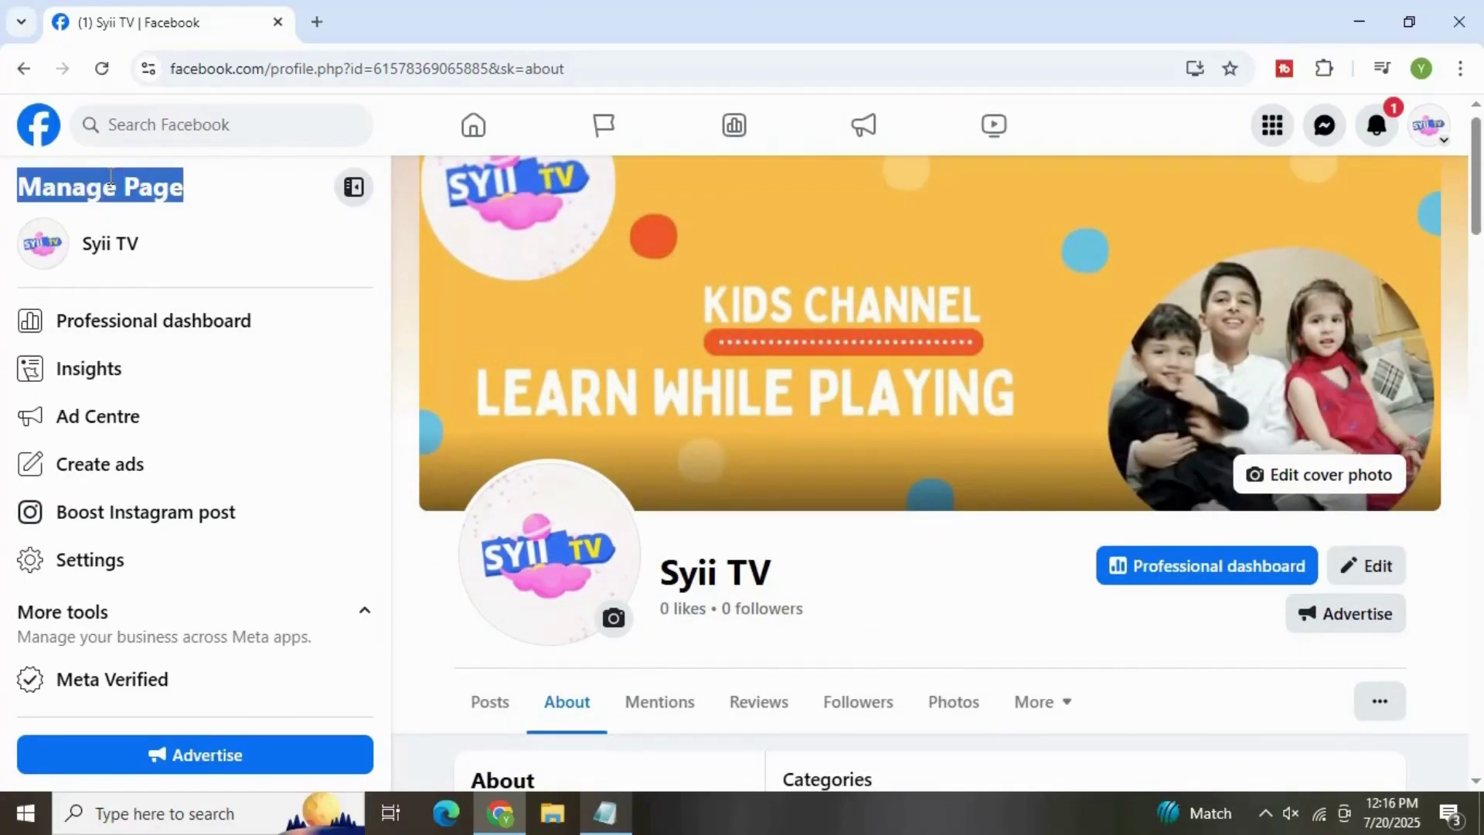
pyautogui.click(76, 569)
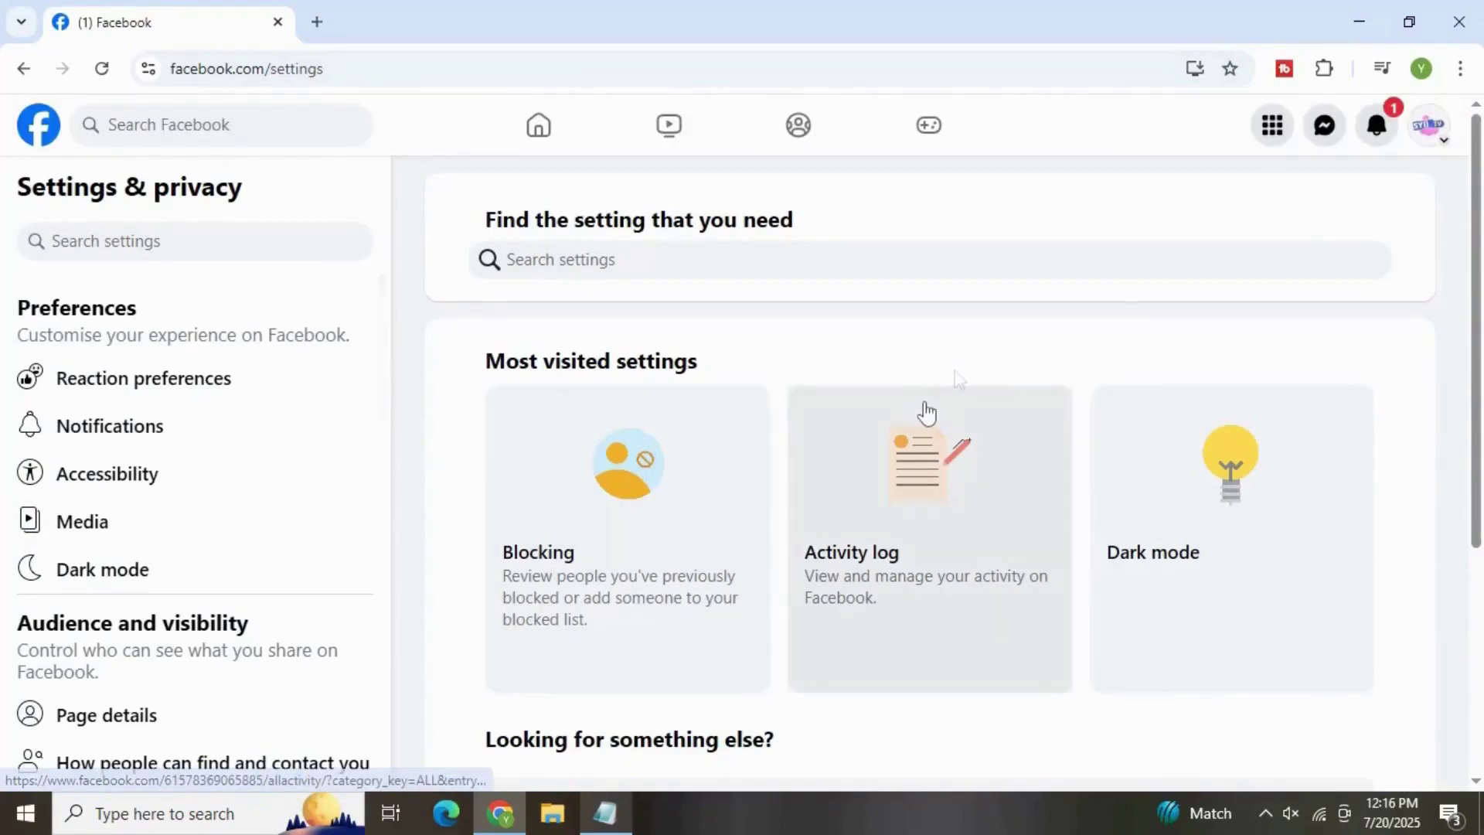
pyautogui.click(91, 391)
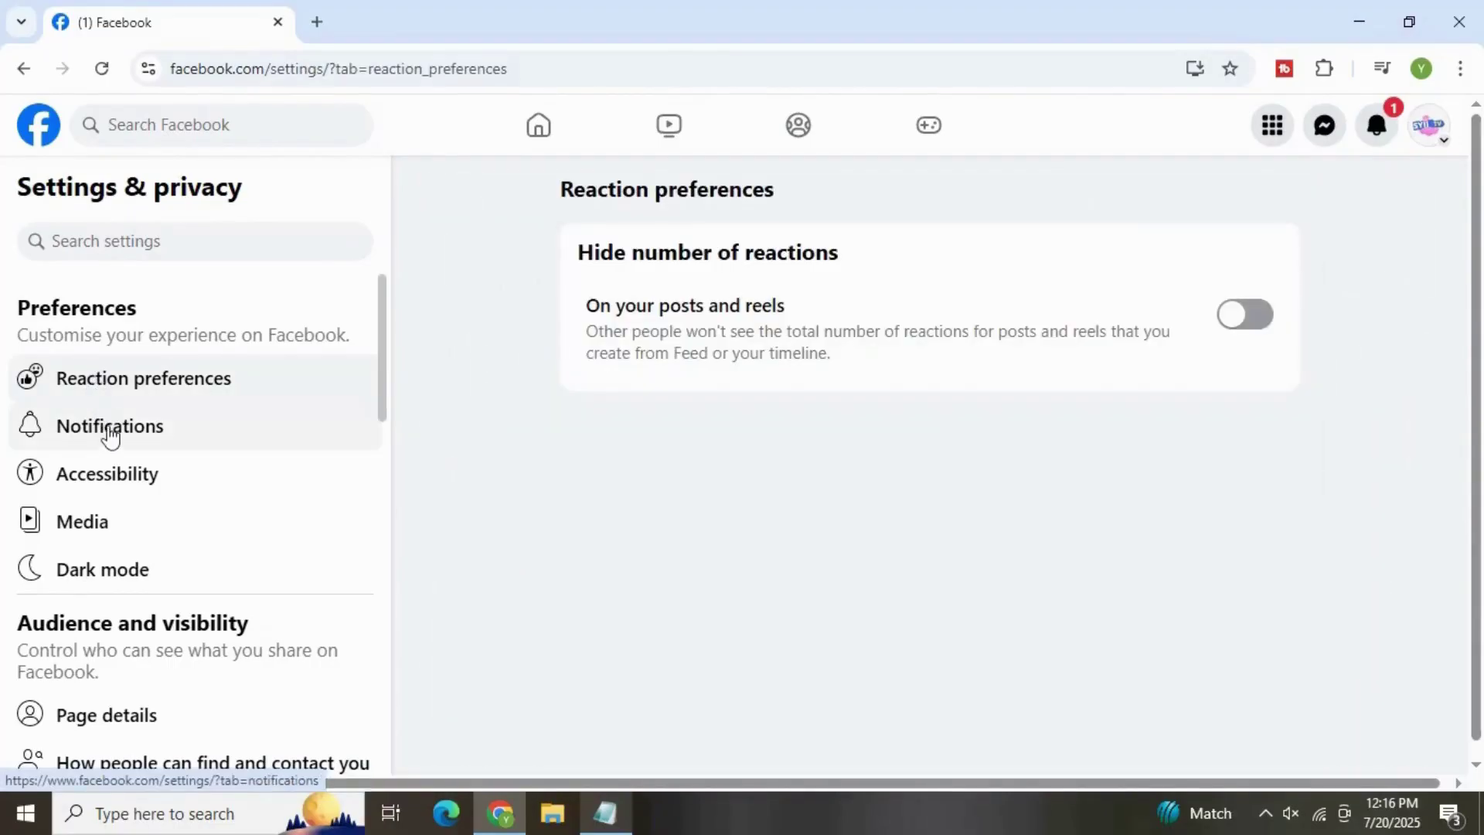
pyautogui.click(108, 436)
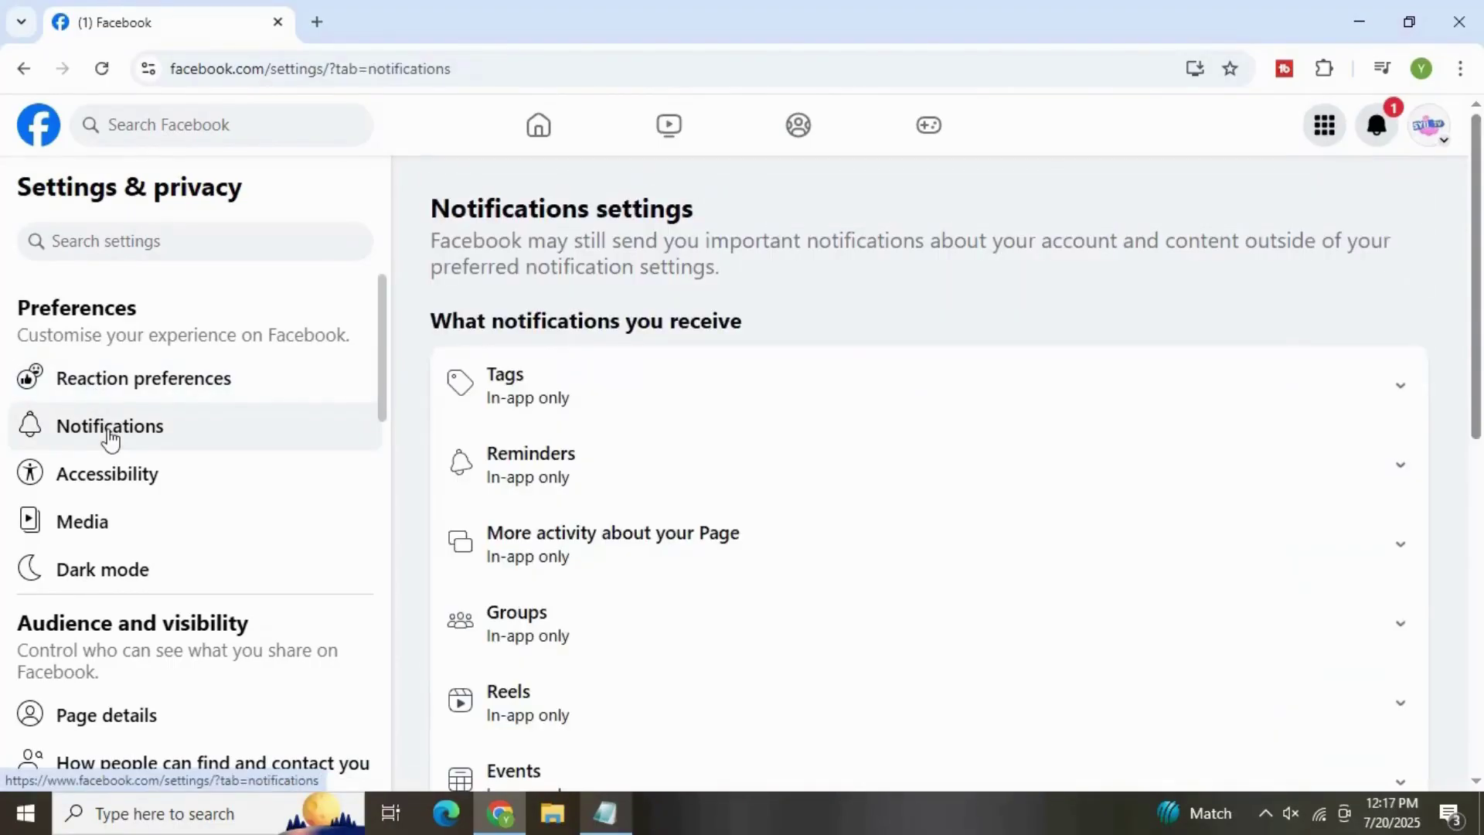
pyautogui.click(109, 473)
pyautogui.click(114, 522)
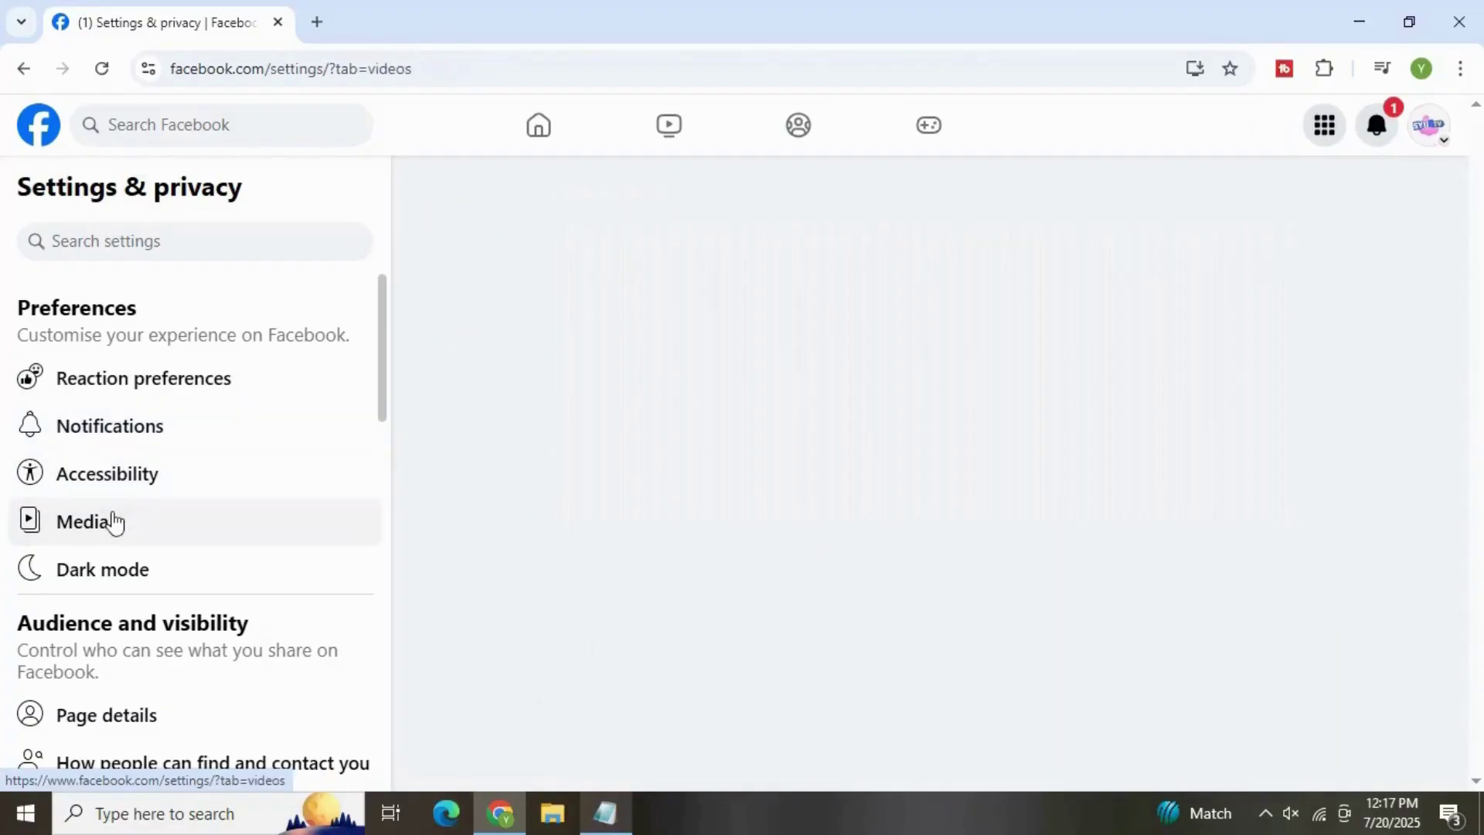
pyautogui.click(122, 570)
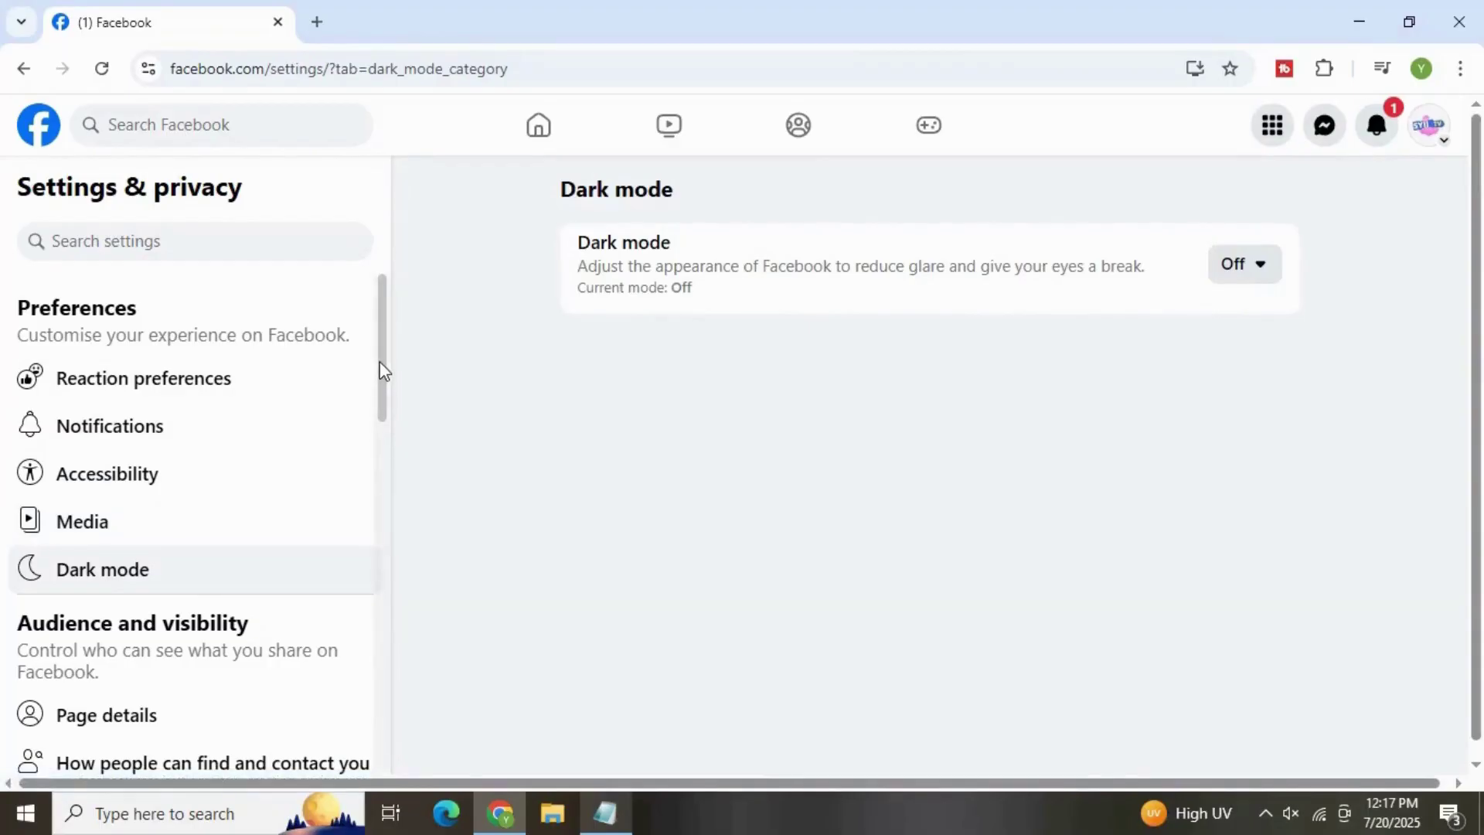
# Review the Deactivate, Unpublish and Delete Page choices, then cancel without changing anything
pyautogui.moveTo(378, 368); pyautogui.dragTo(368, 699)
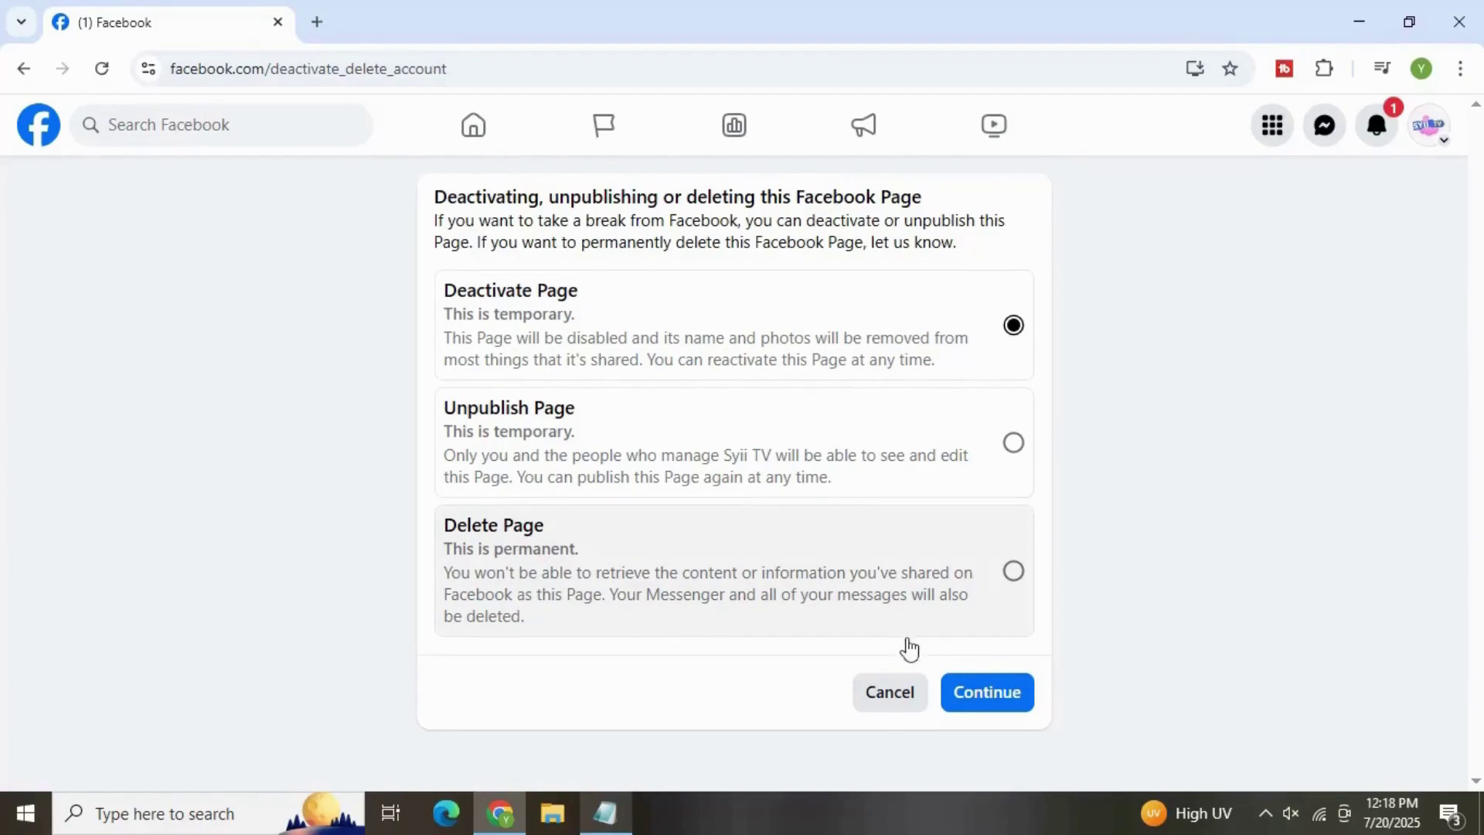
pyautogui.click(894, 686)
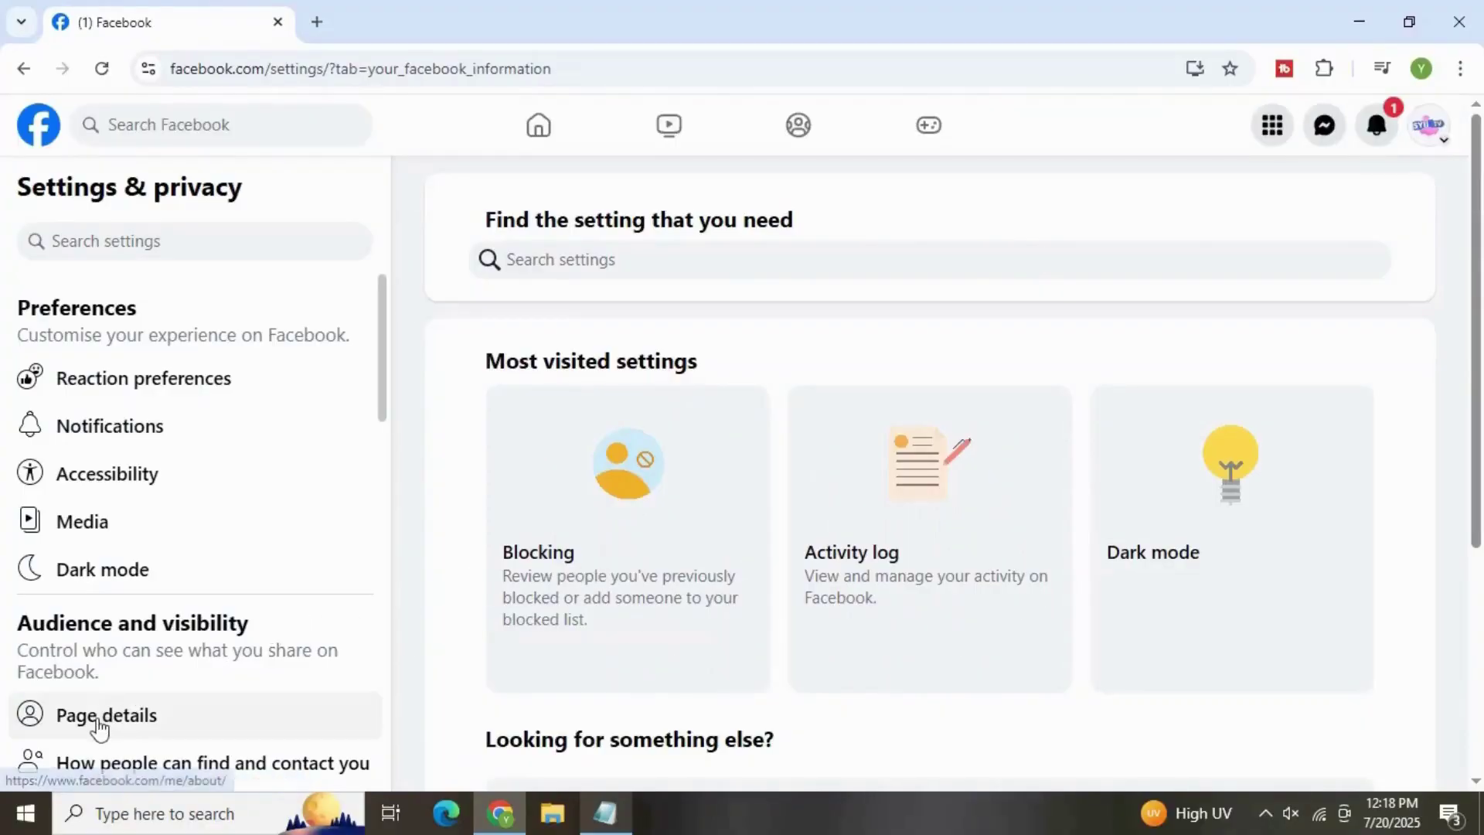
# Go back to the Syii TV About tab through Page details in the Settings sidebar
pyautogui.scroll(-1, 386, 359)
pyautogui.scroll(-2, 383, 371)
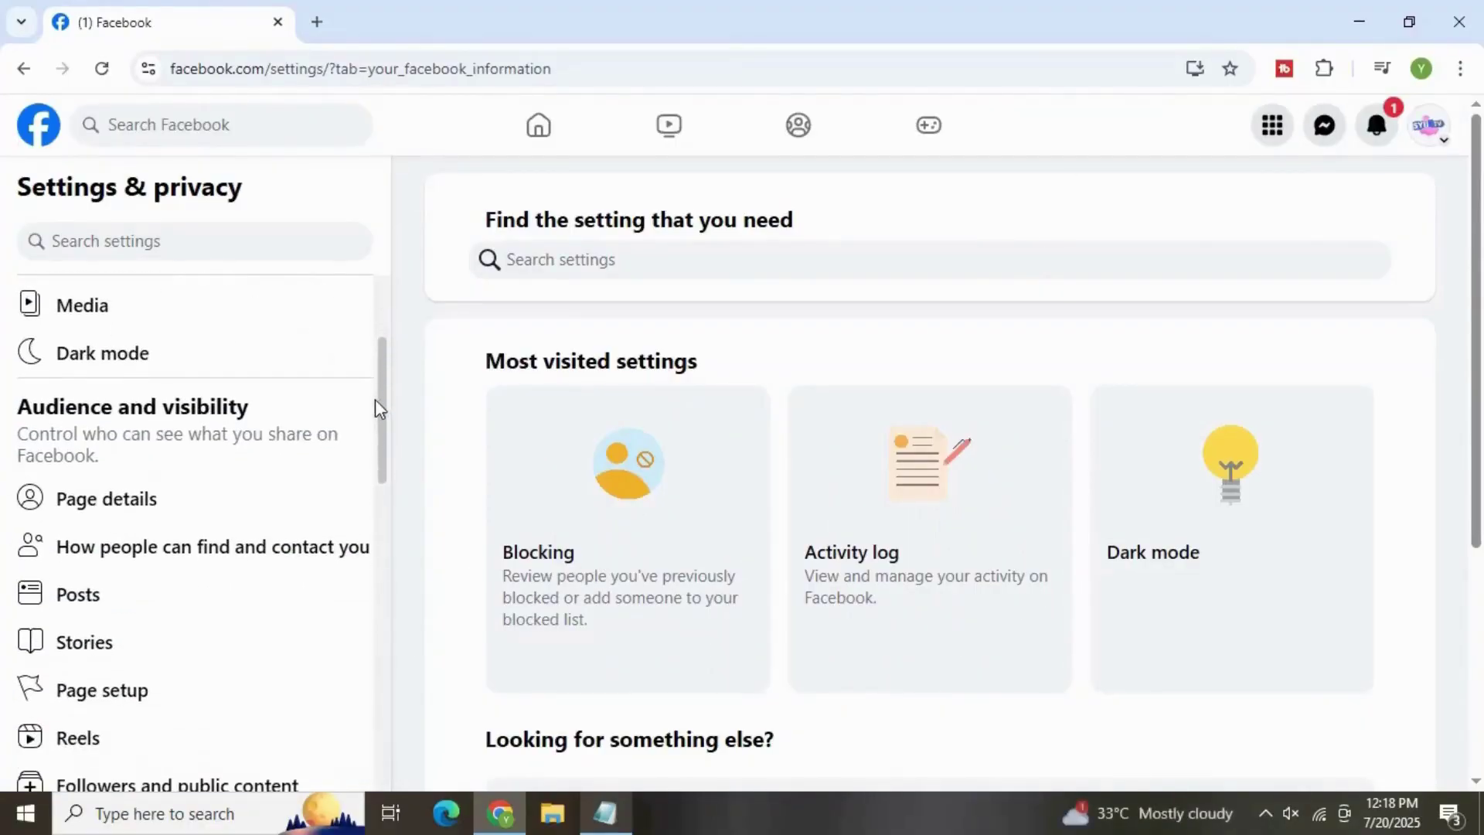
pyautogui.click(99, 506)
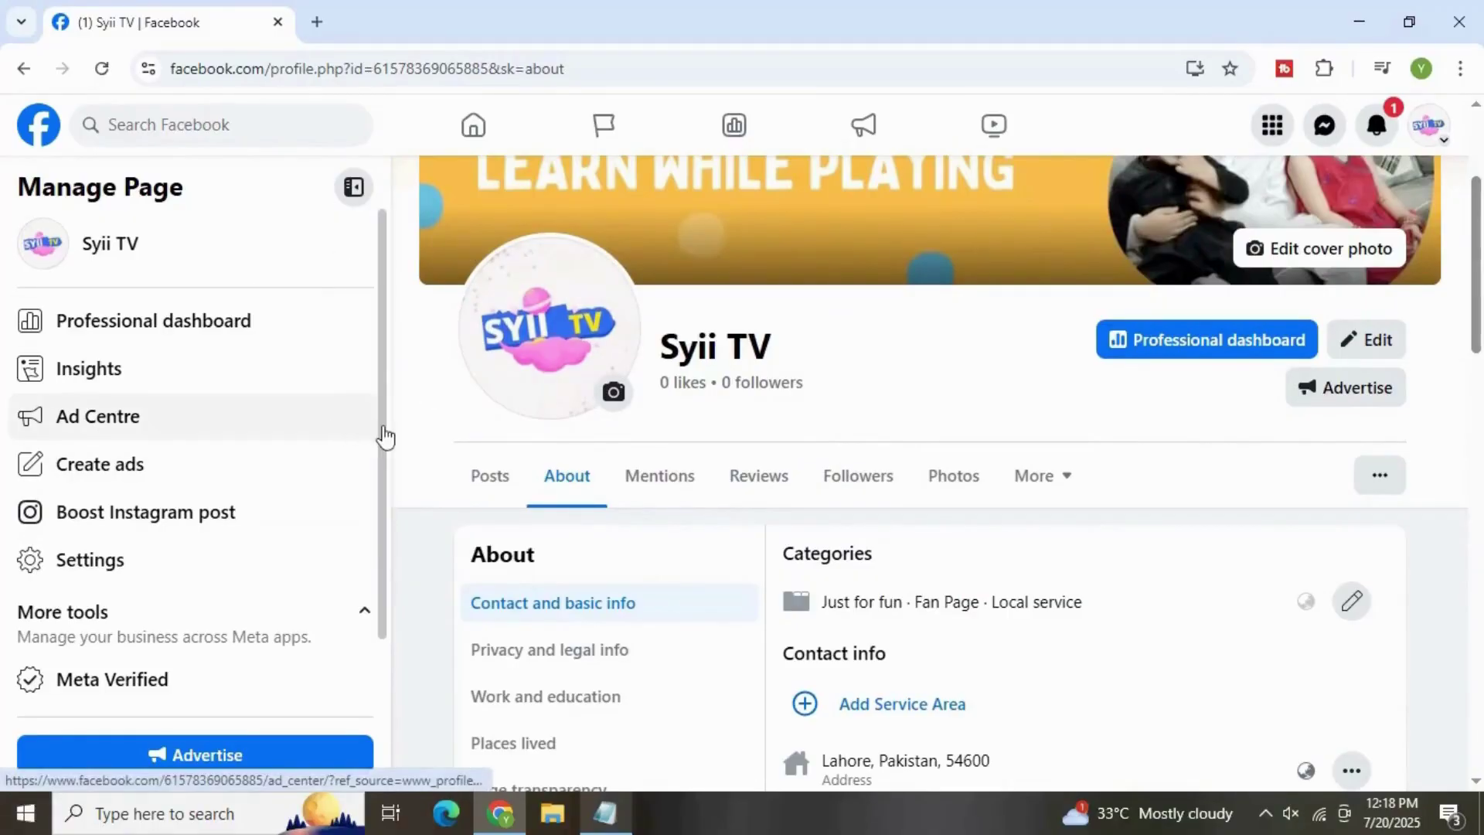
pyautogui.scroll(-2, 371, 523)
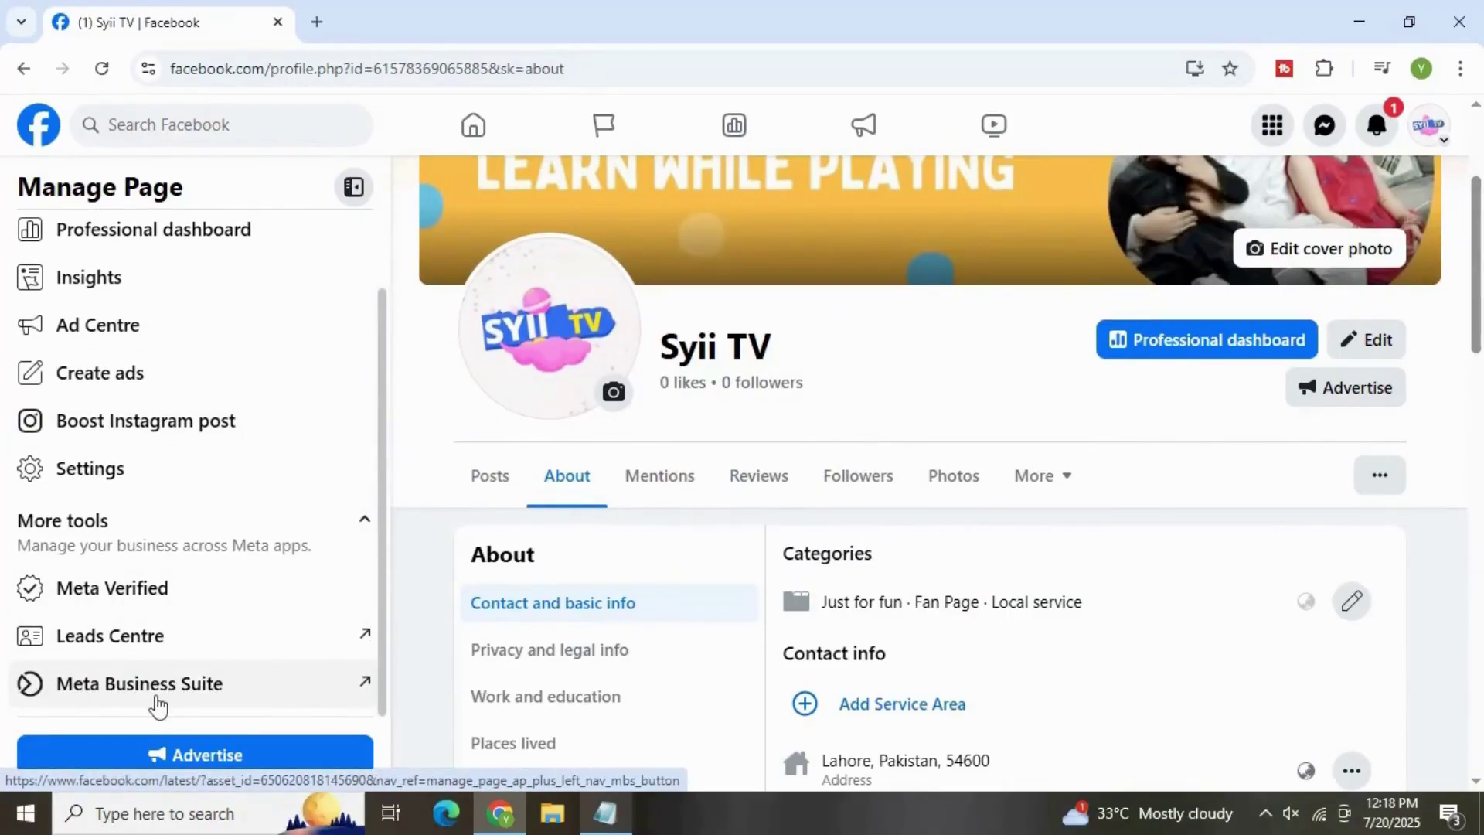
# Launch Meta Business Suite for Syii TV, allow notifications and close the welcome popup
pyautogui.click(264, 704)
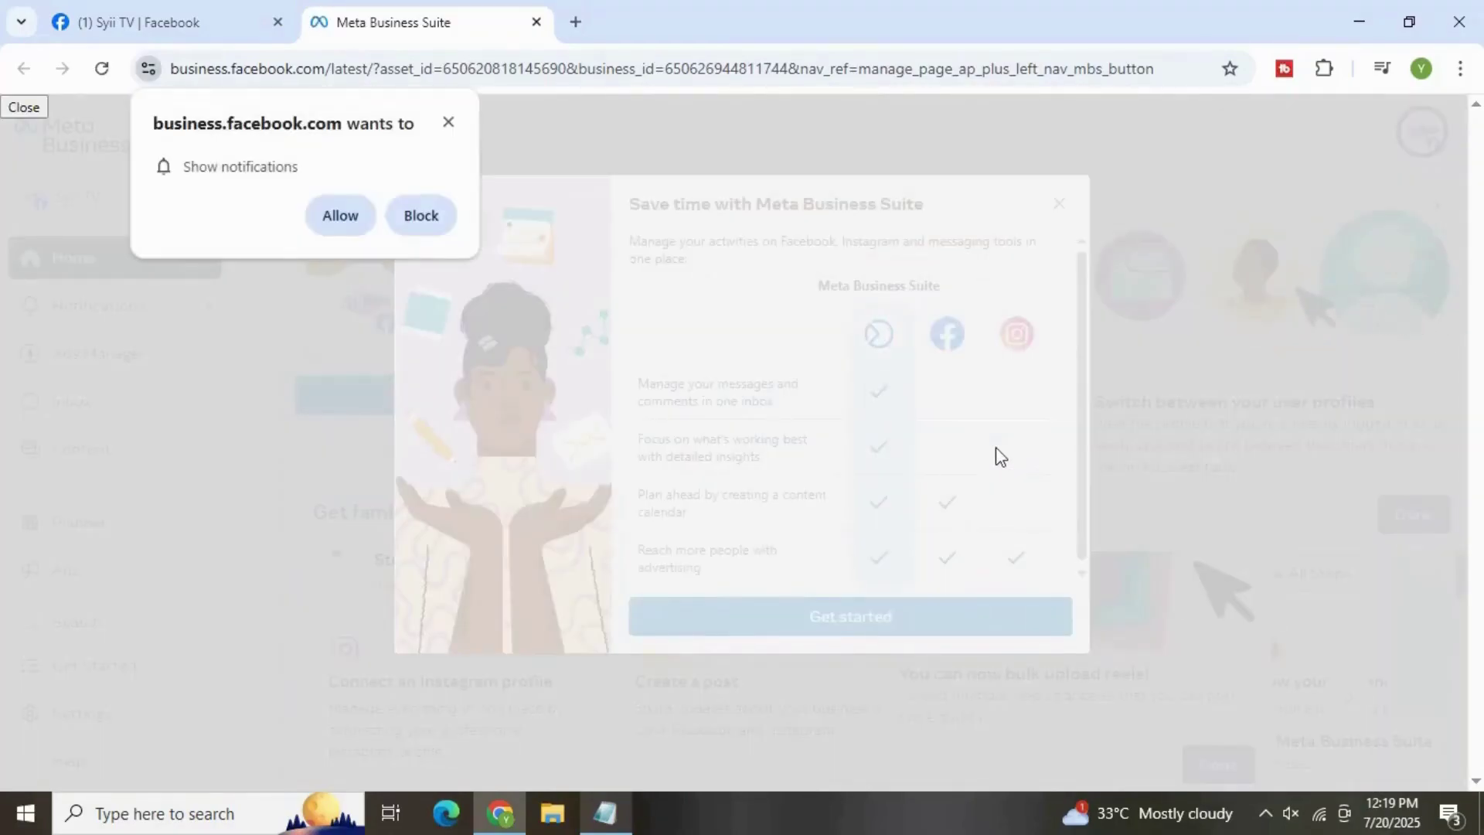
pyautogui.click(330, 223)
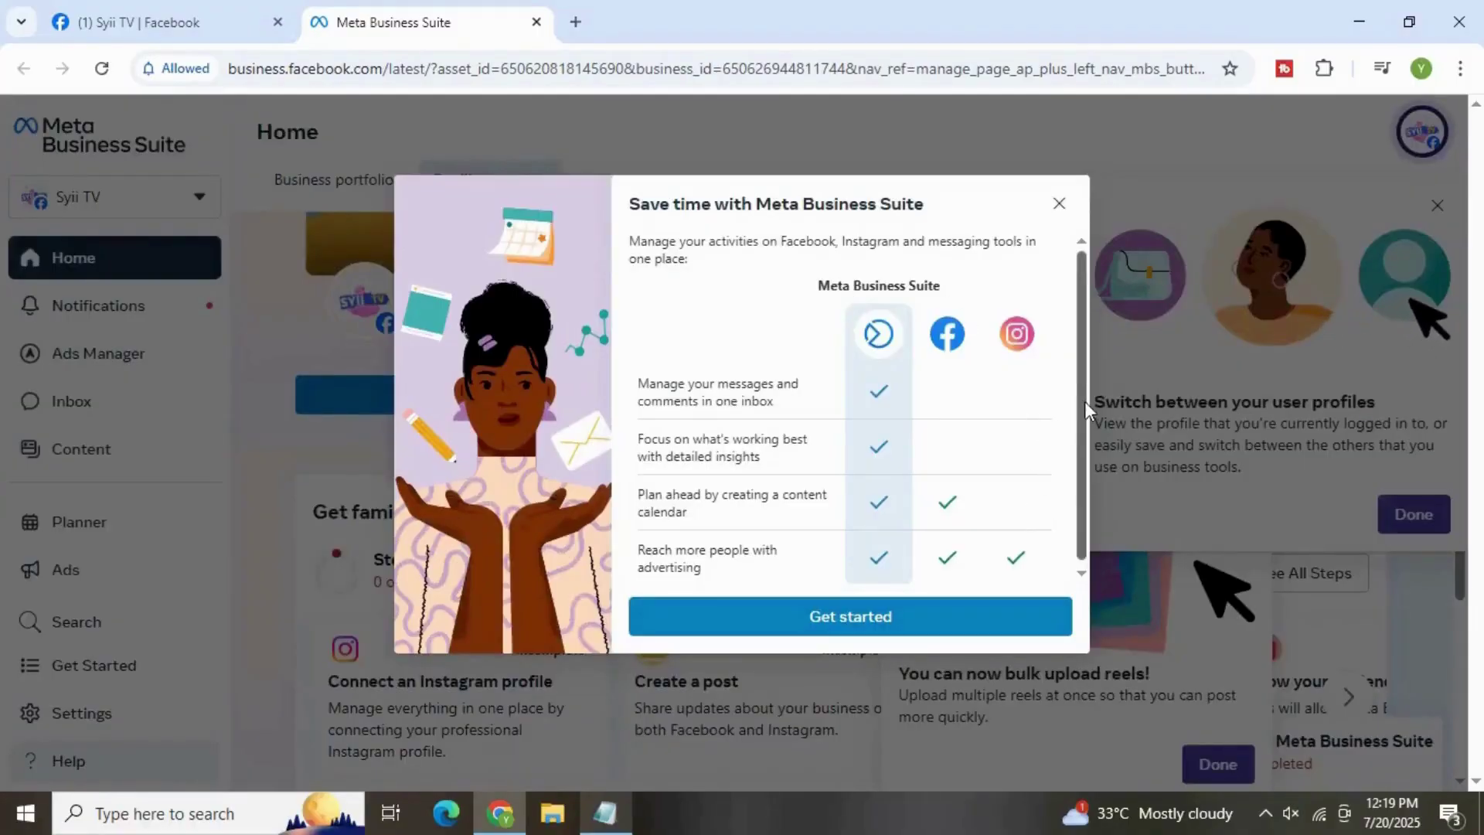
pyautogui.scroll(-1, 1083, 408)
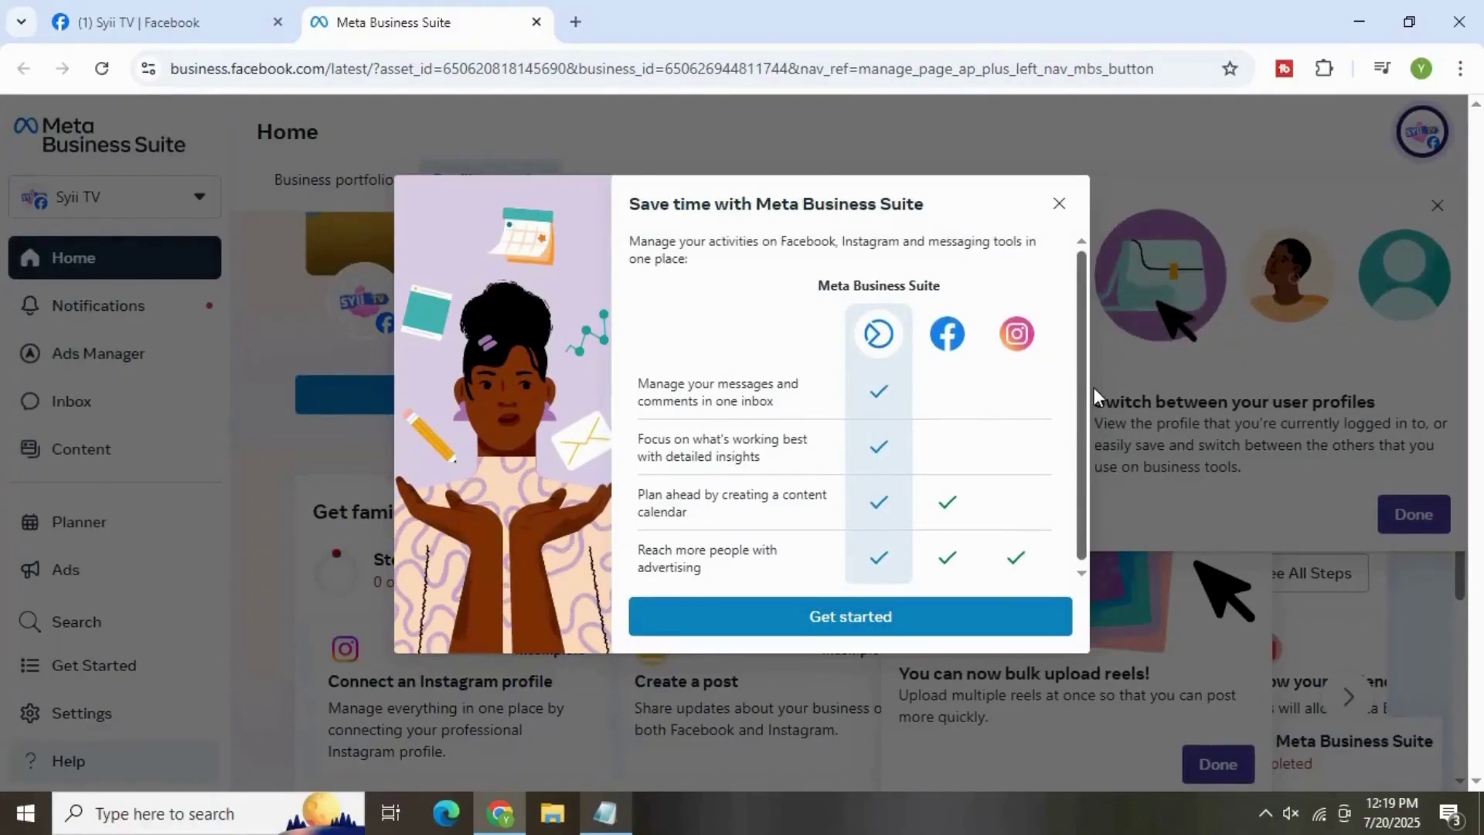
pyautogui.scroll(1, 1093, 387)
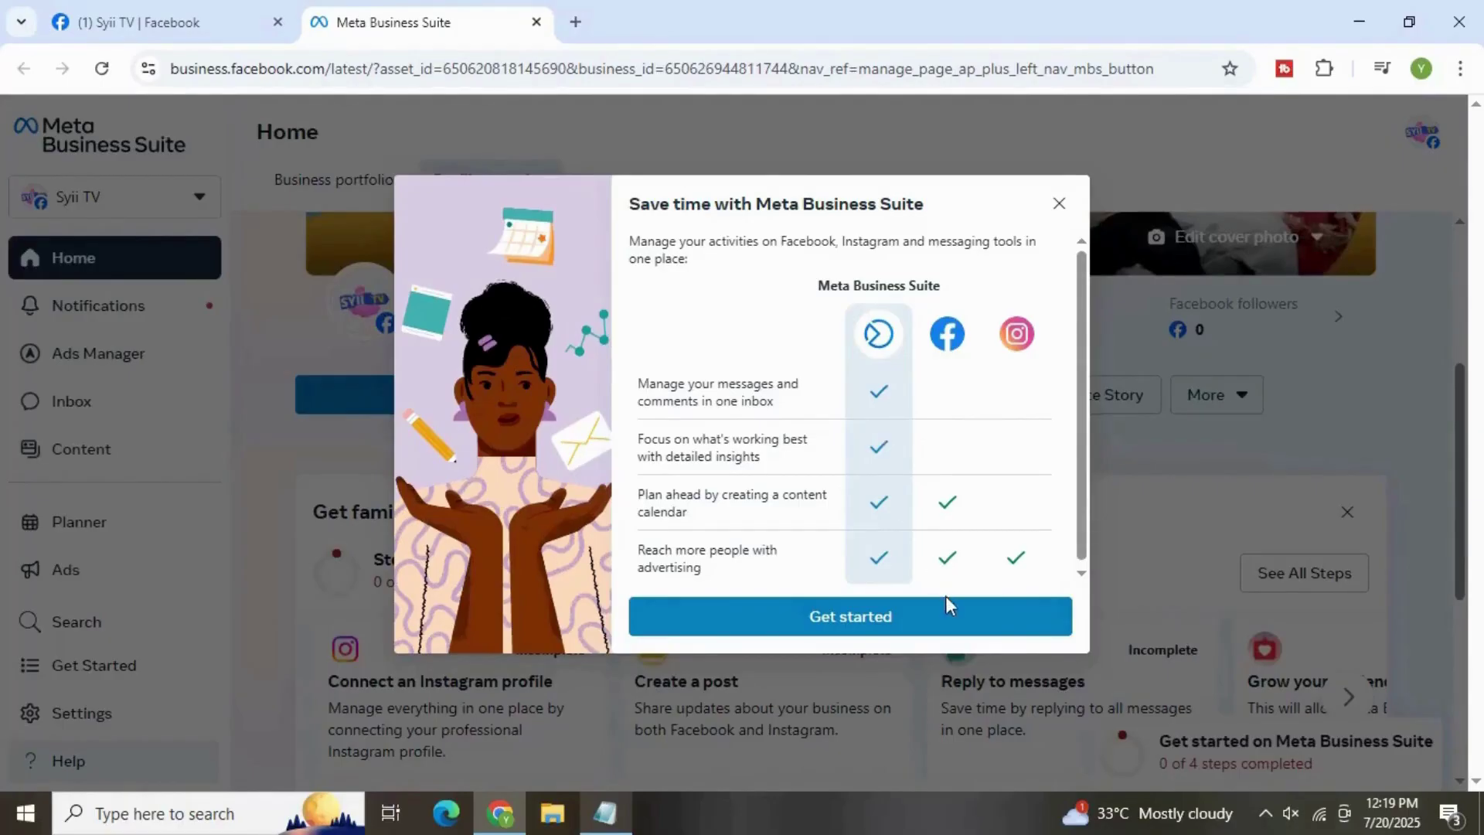
pyautogui.scroll(-1, 1046, 447)
pyautogui.click(1066, 205)
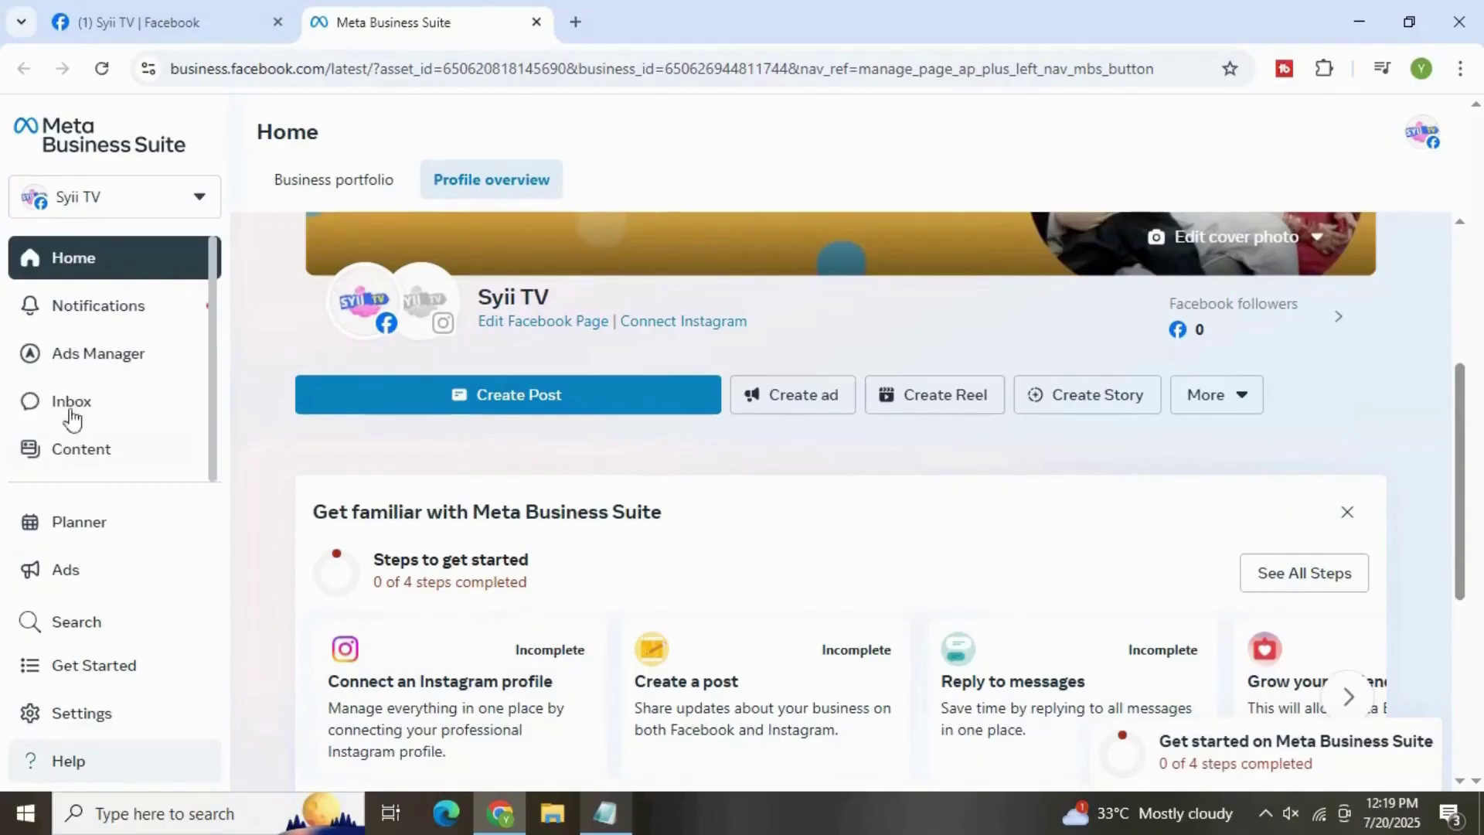
# Check Notifications and Inbox, then reach the Syii TV Setup guide under Settings
pyautogui.click(128, 318)
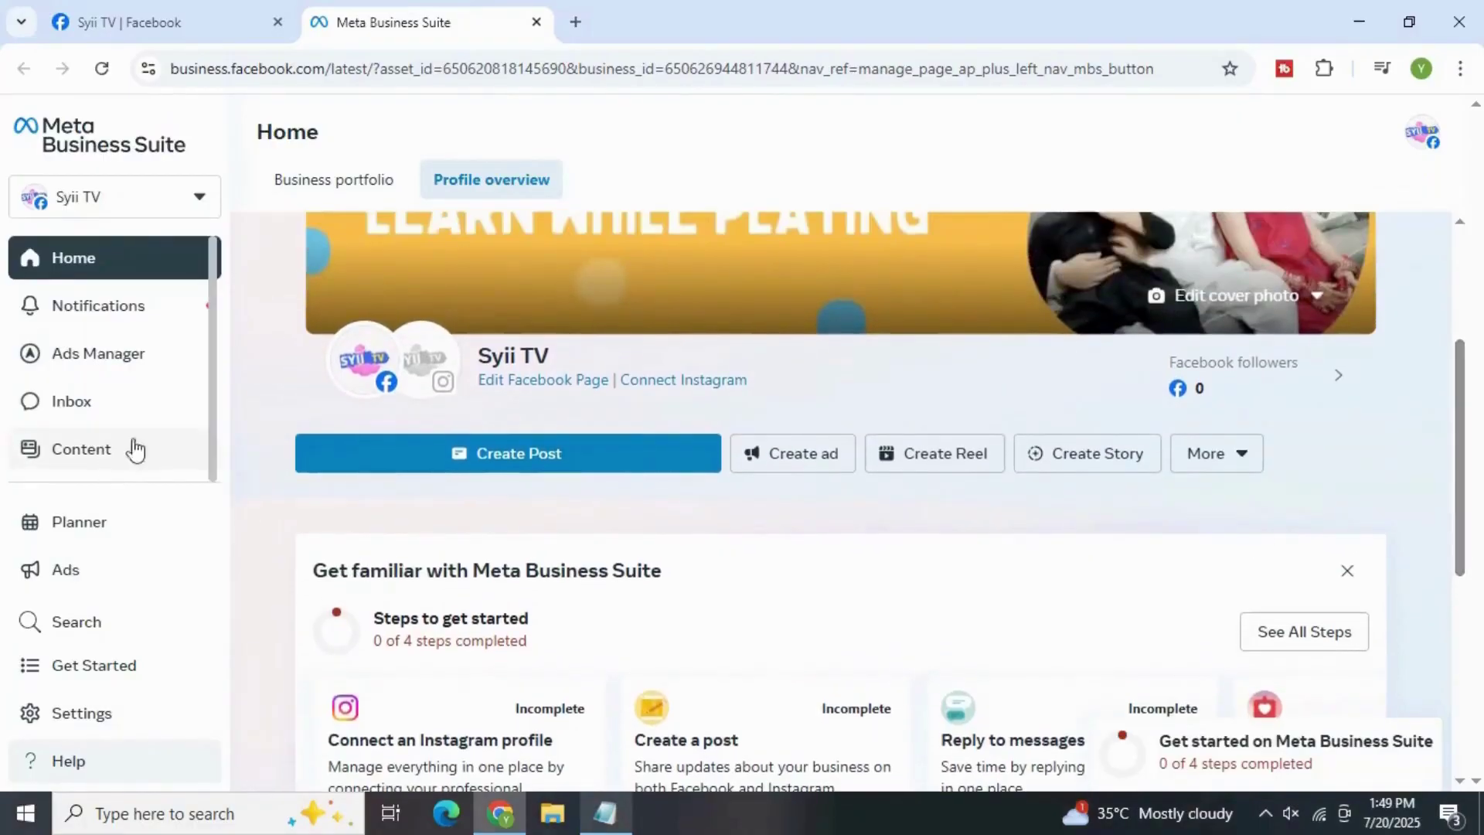
pyautogui.moveTo(359, 382)
pyautogui.moveTo(431, 371)
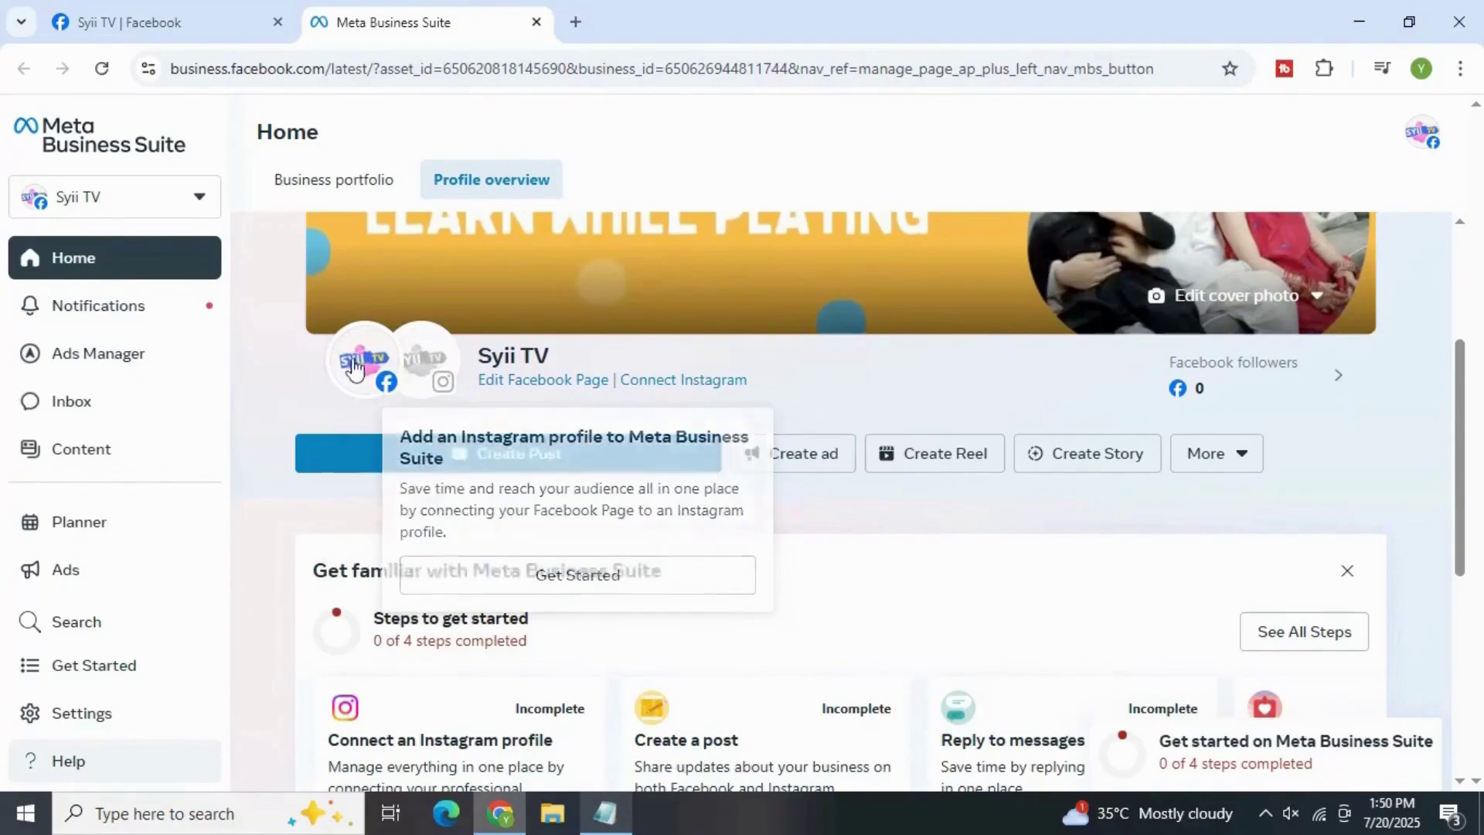
pyautogui.click(102, 402)
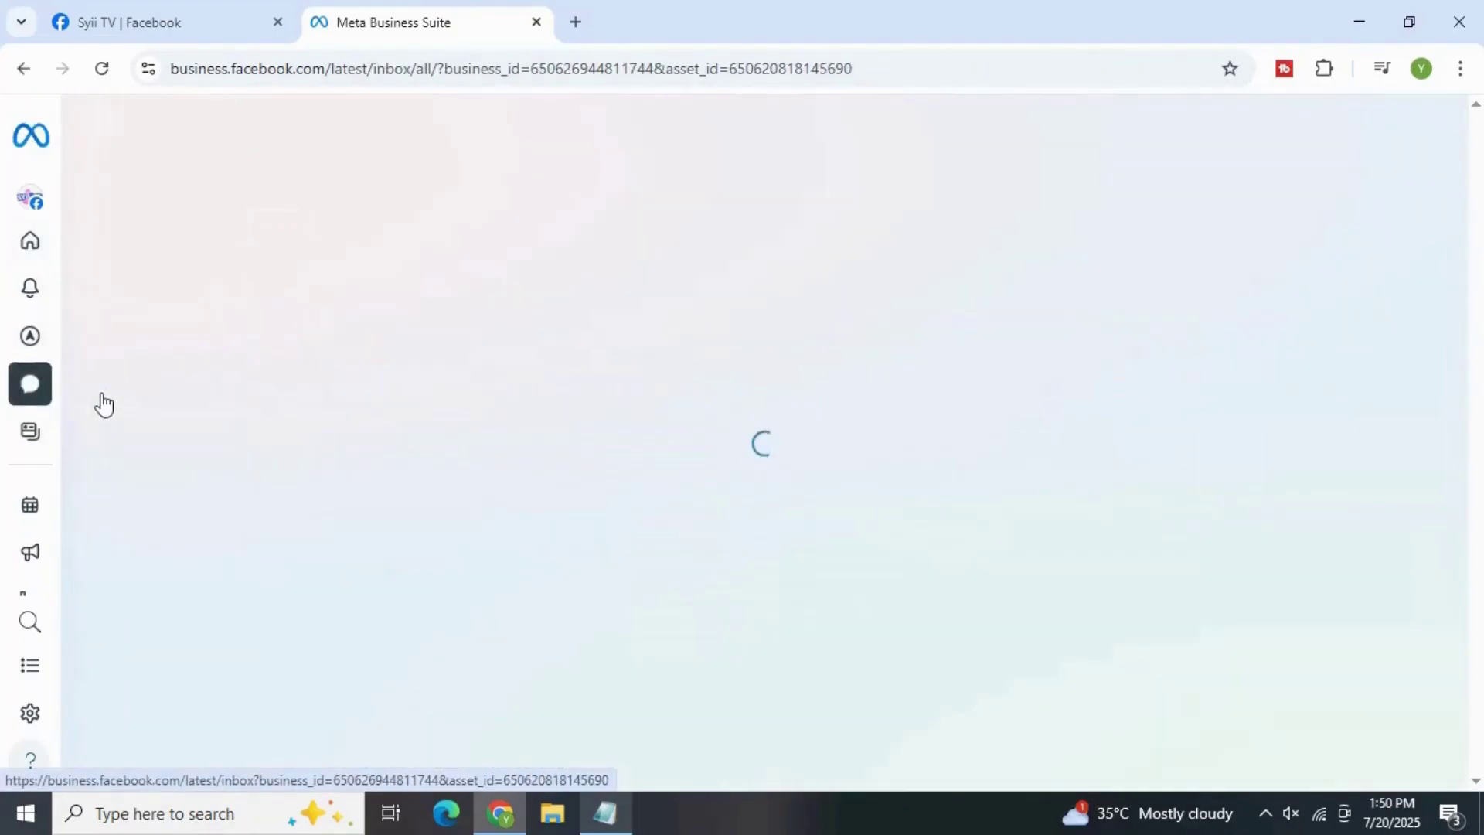
pyautogui.moveTo(43, 377)
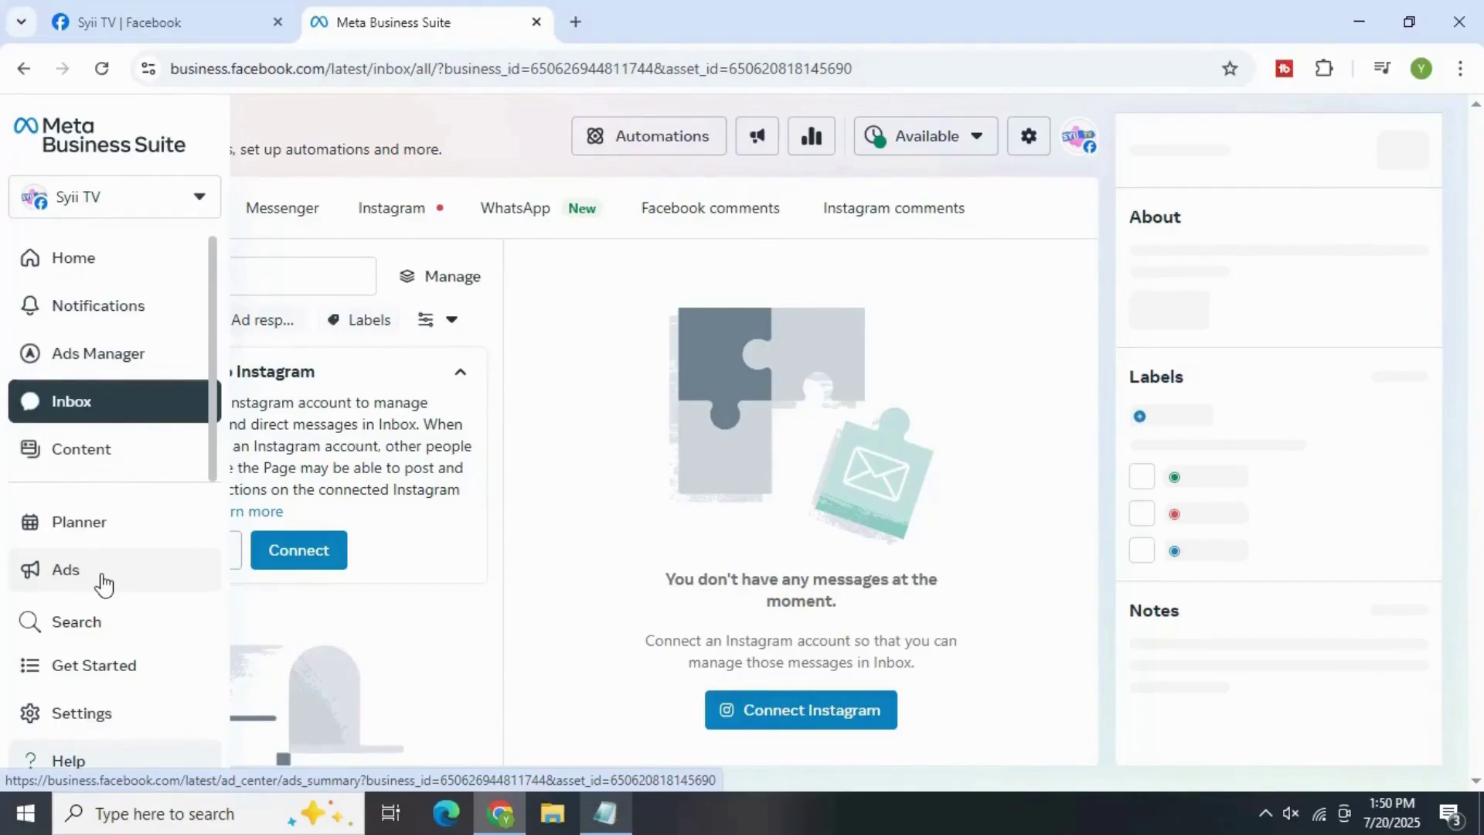
pyautogui.click(54, 729)
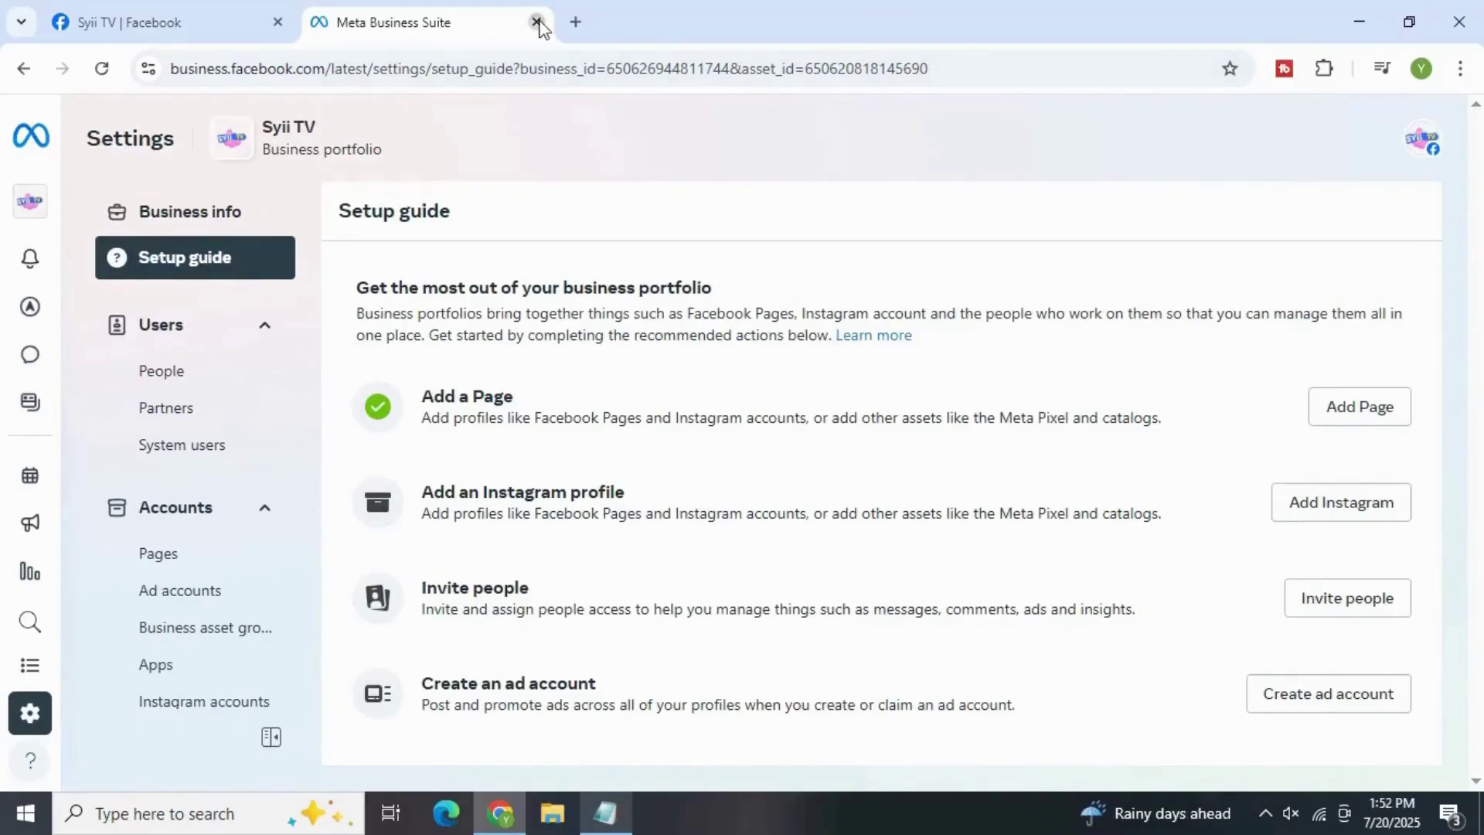
# Close the Meta Business Suite tab and scroll Syii TV back up to its Kids Channel cover
pyautogui.click(537, 23)
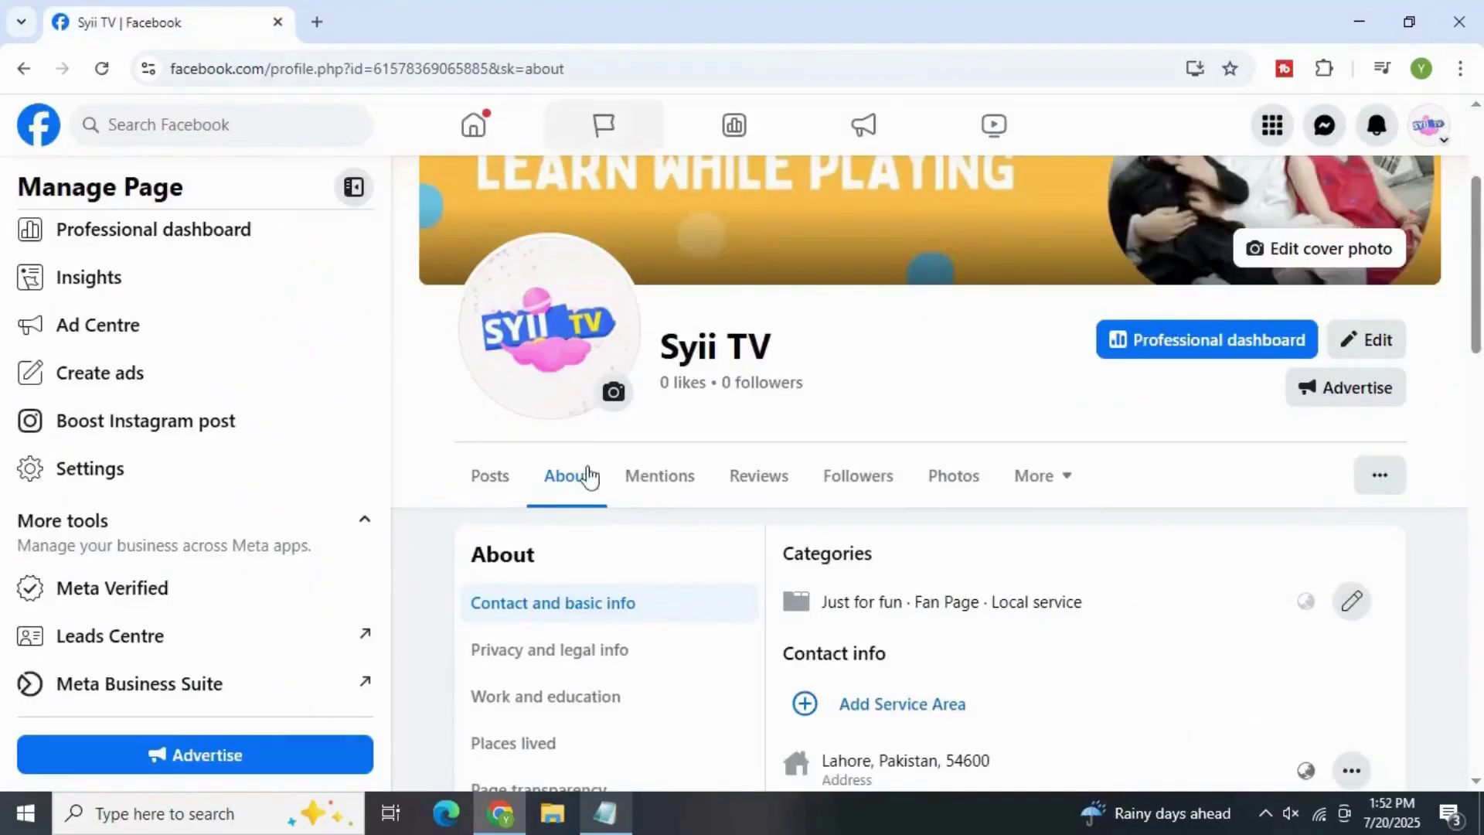
pyautogui.moveTo(1481, 307); pyautogui.dragTo(1480, 214)
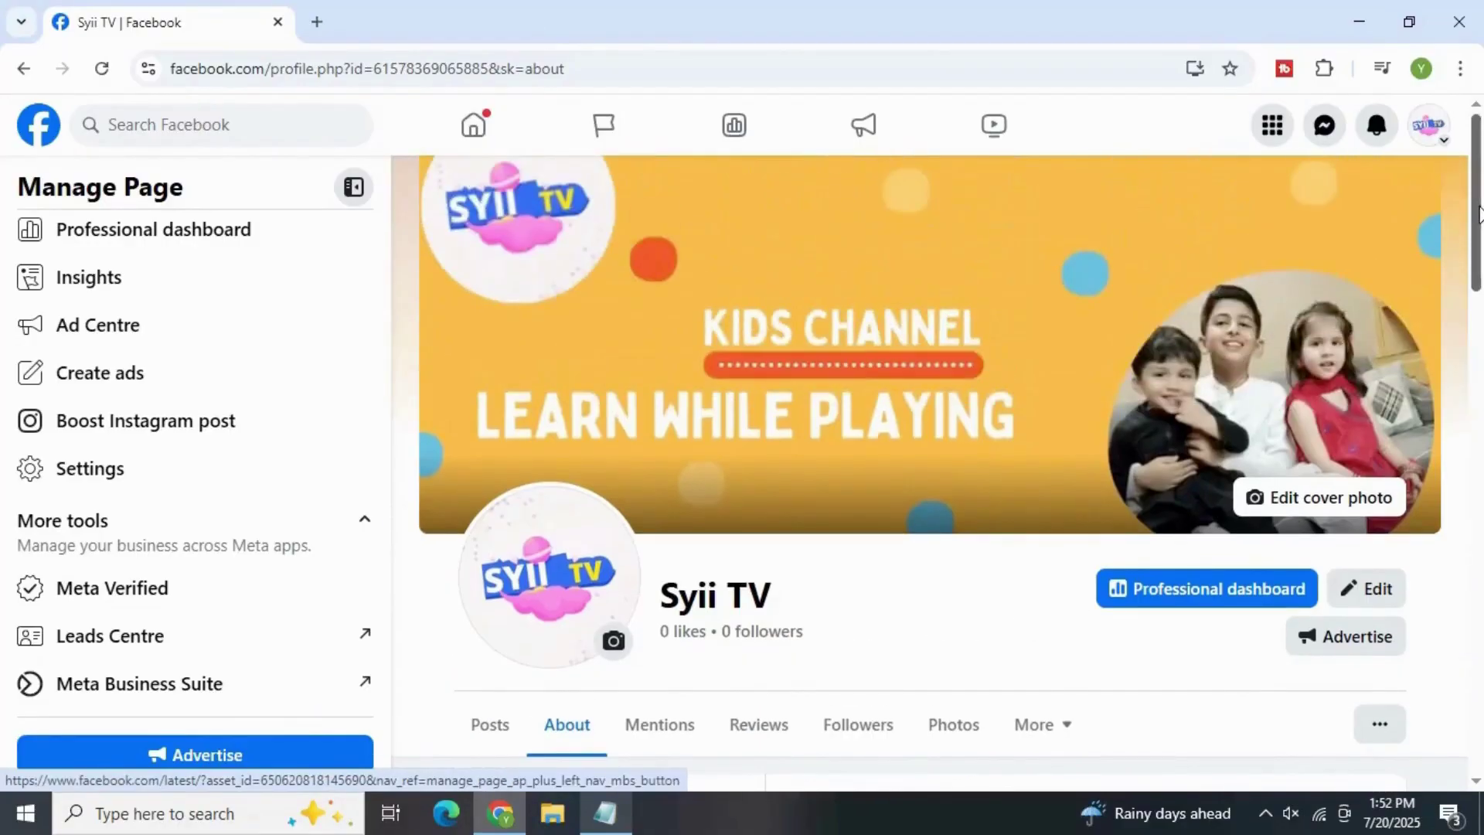